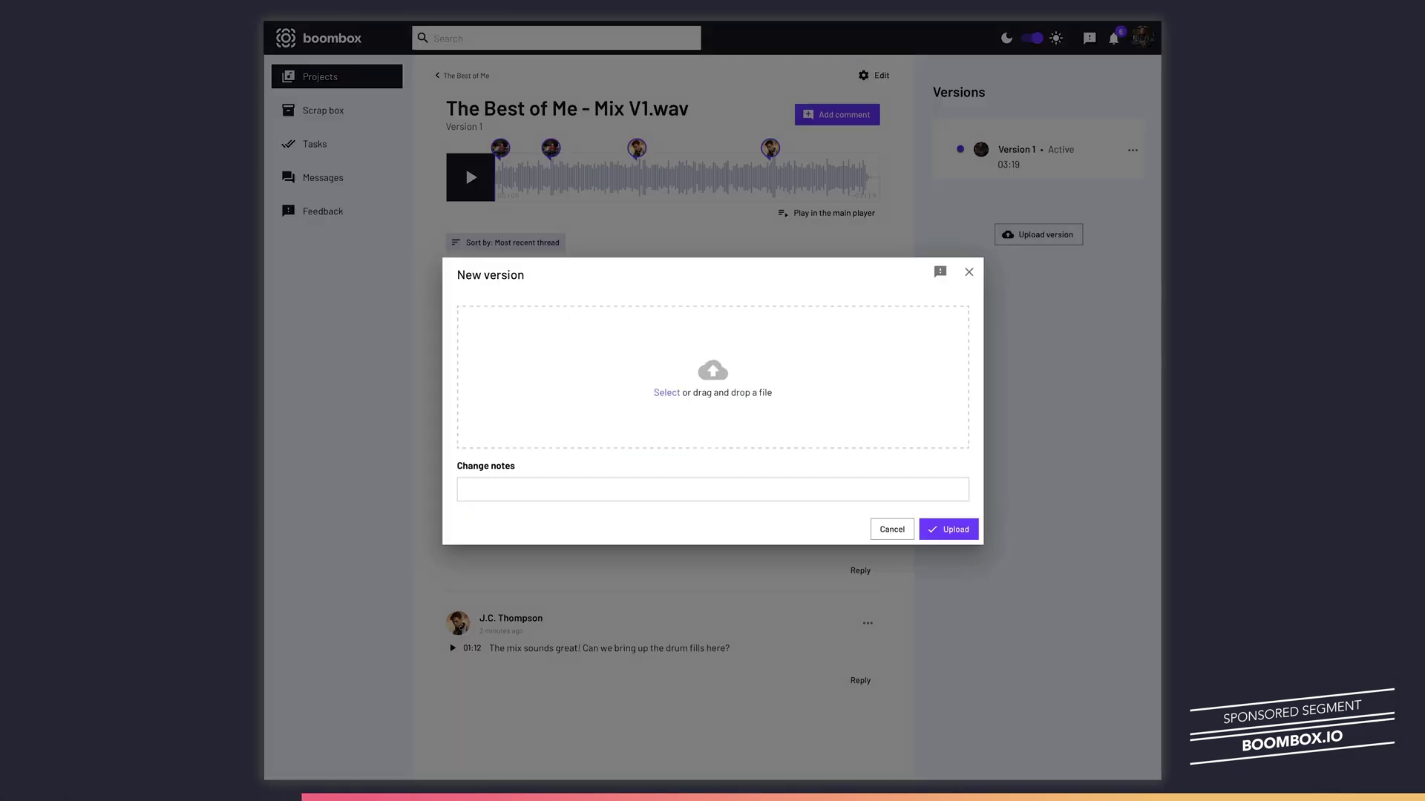
# Upload 'The Best of Me - Mix V2.wav' as the new version of the mix
pyautogui.moveTo(1034, 331); pyautogui.dragTo(742, 400)
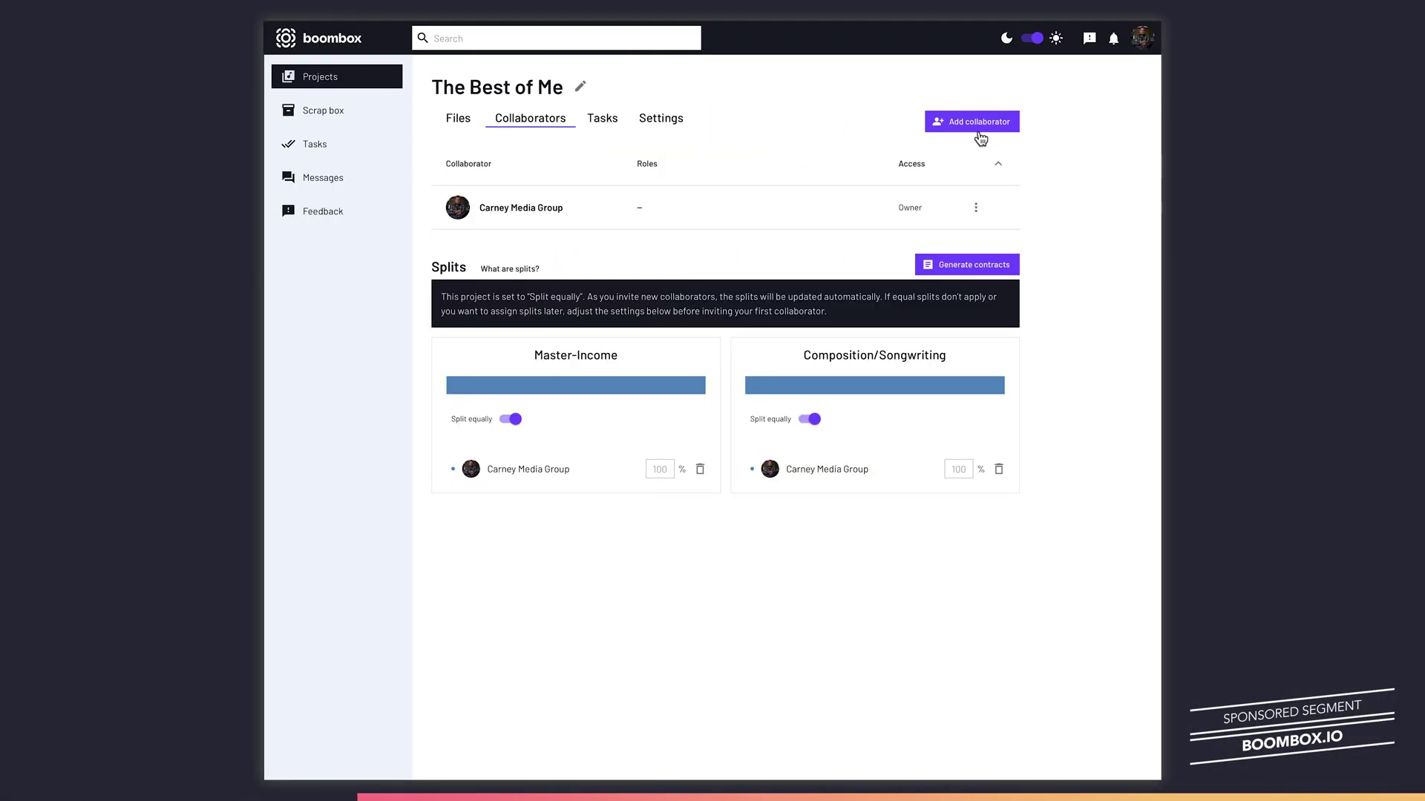
pyautogui.click(979, 130)
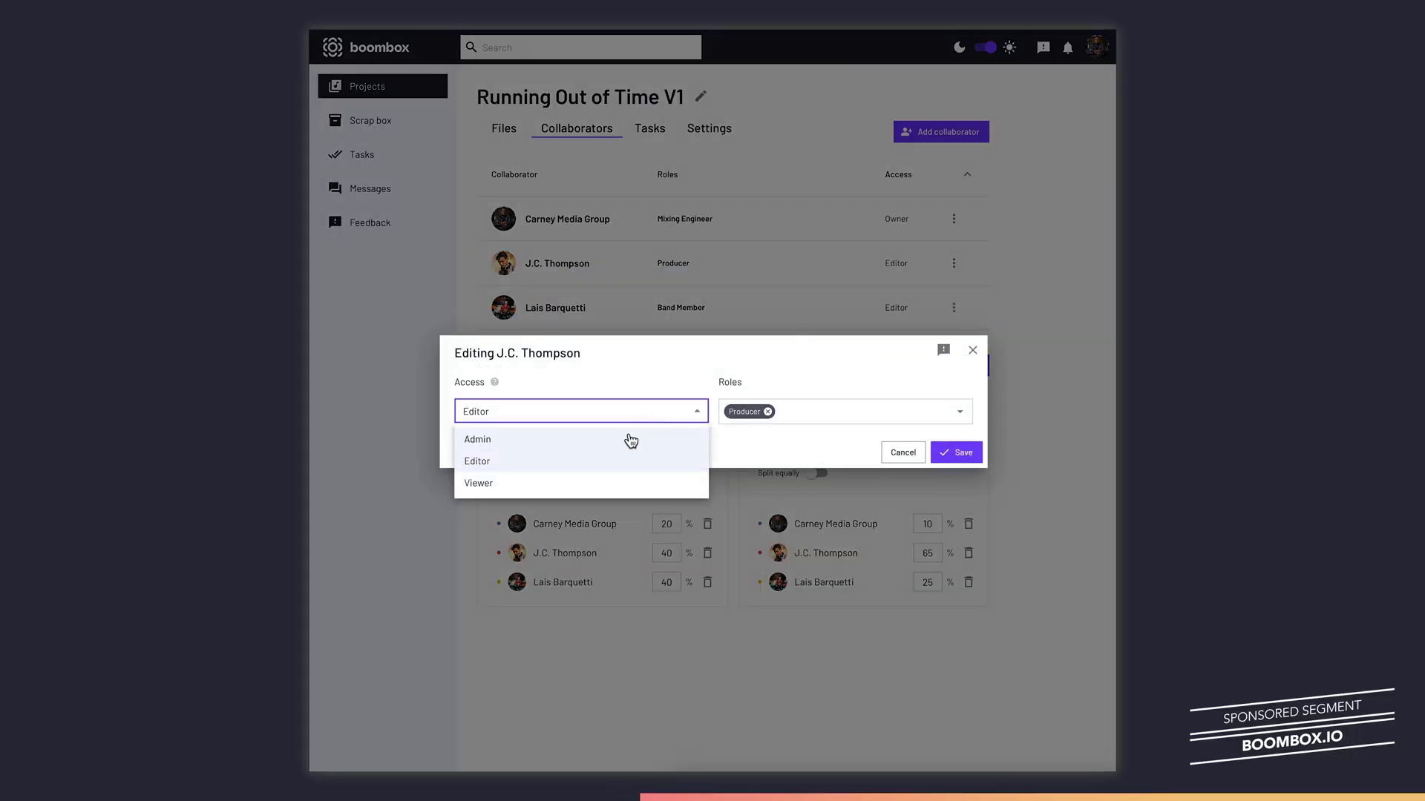
# Change the producer's access from Editor to Viewer, then set it back to Editor
pyautogui.click(493, 484)
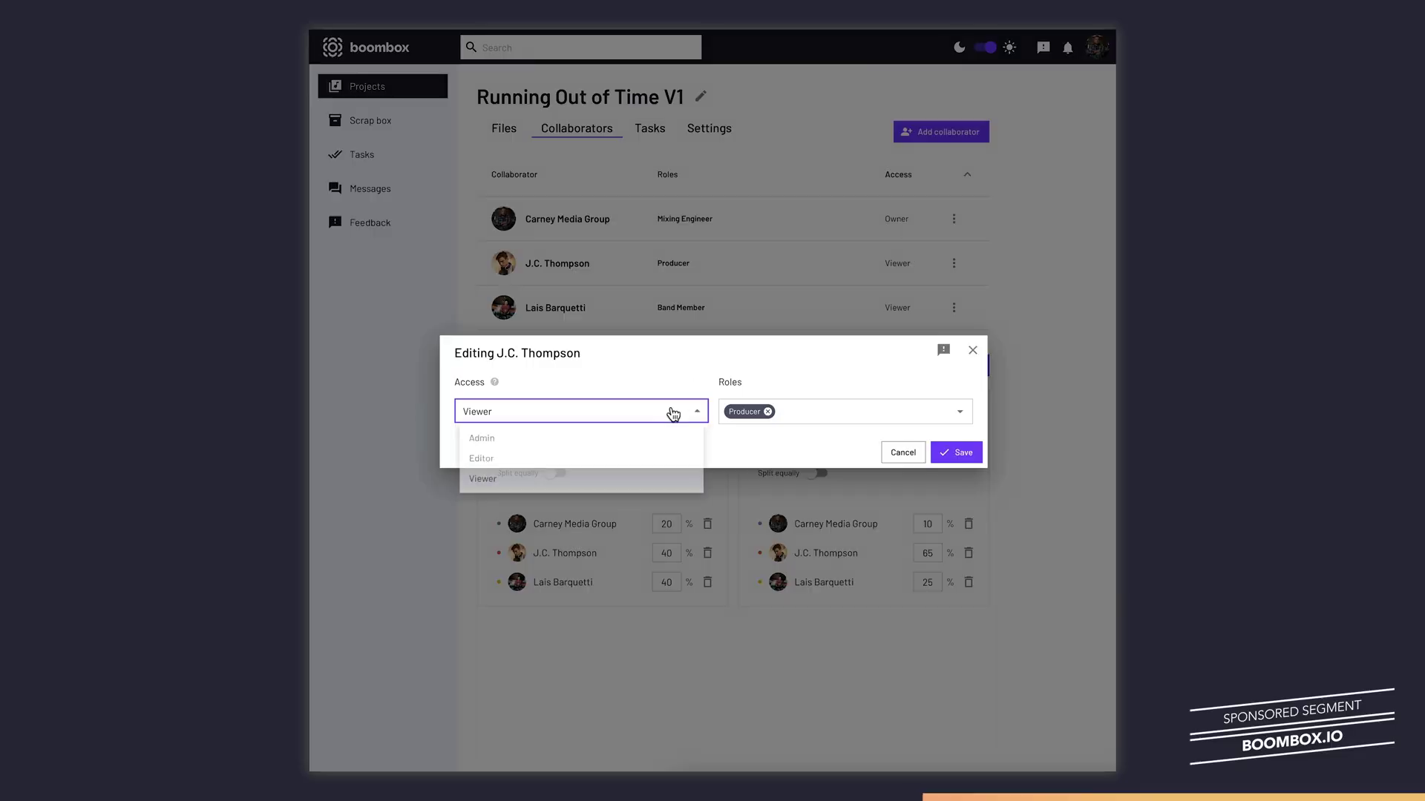
pyautogui.click(614, 461)
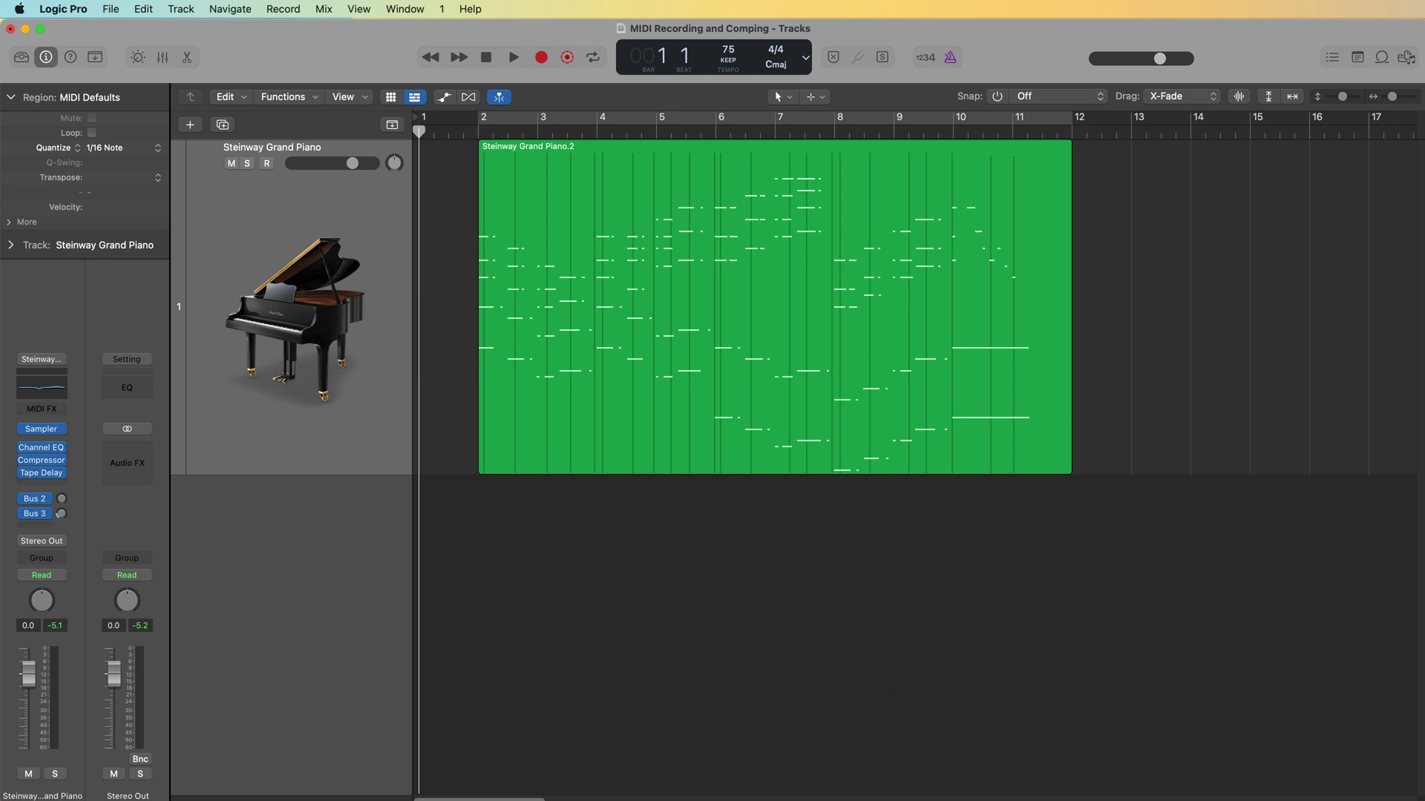
# Open the Steinway Grand Piano.2 region at bar 8 and delete the upper notes in bars 8–11
pyautogui.click(834, 127)
pyautogui.press('super+Right')
pyautogui.press('super+Right')
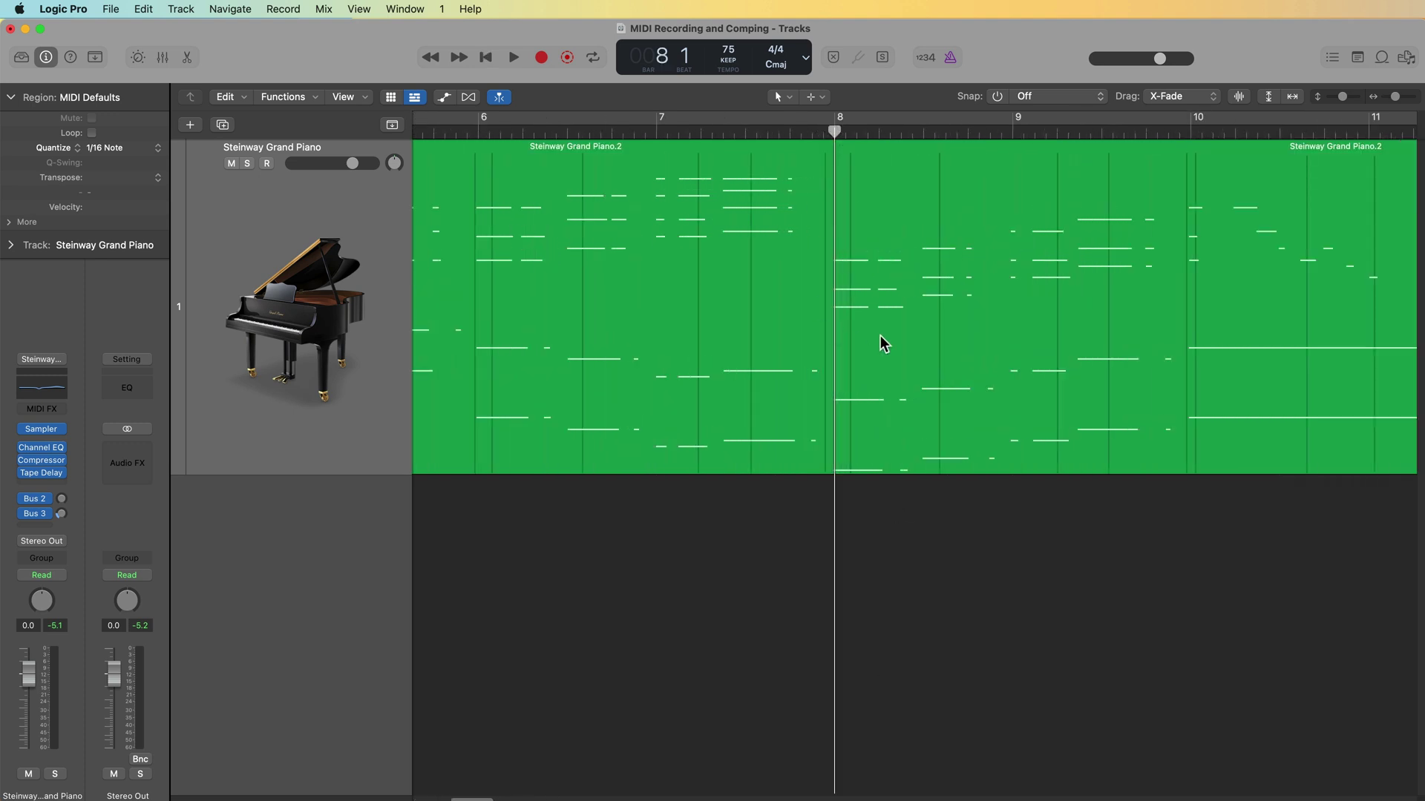
pyautogui.hscroll(3, 880, 335)
pyautogui.click(867, 243)
pyautogui.doubleClick(866, 243)
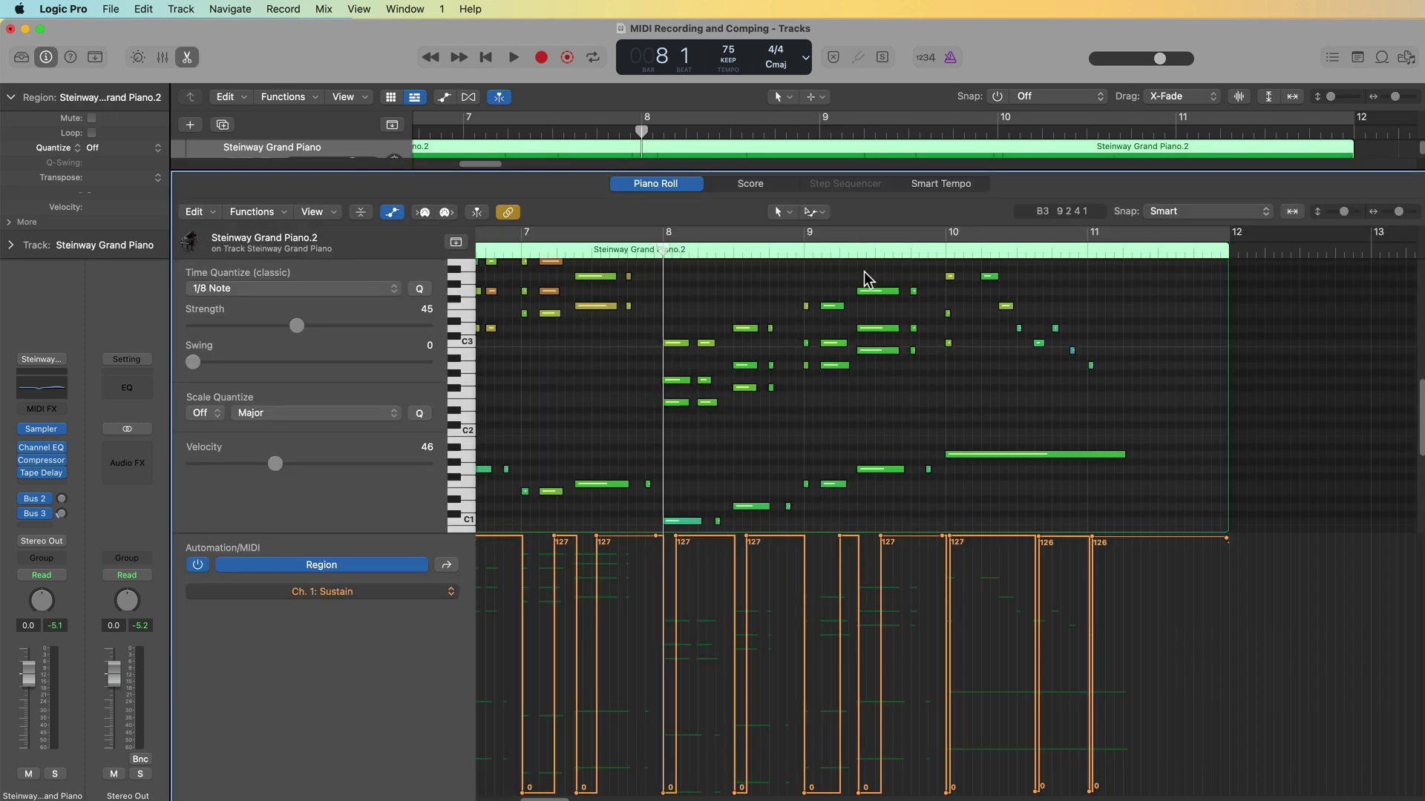
pyautogui.scroll(2, 1072, 341)
pyautogui.moveTo(1111, 285); pyautogui.dragTo(675, 491)
pyautogui.press('Delete')
# Delete the sustain pedal points around bars 10–11, close the Piano Roll and zoom back out
pyautogui.moveTo(989, 588); pyautogui.dragTo(1183, 572)
pyautogui.press('Delete')
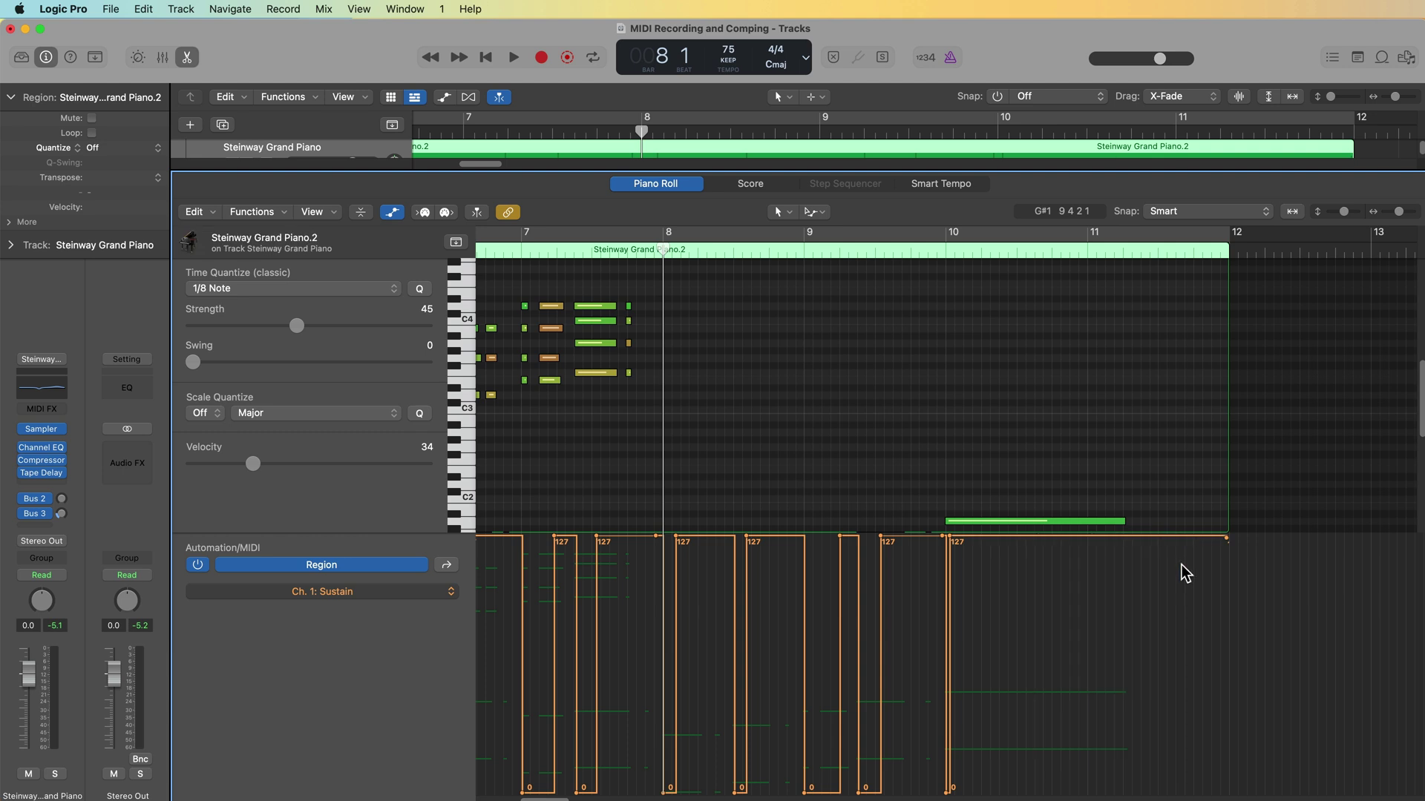
pyautogui.press('p')
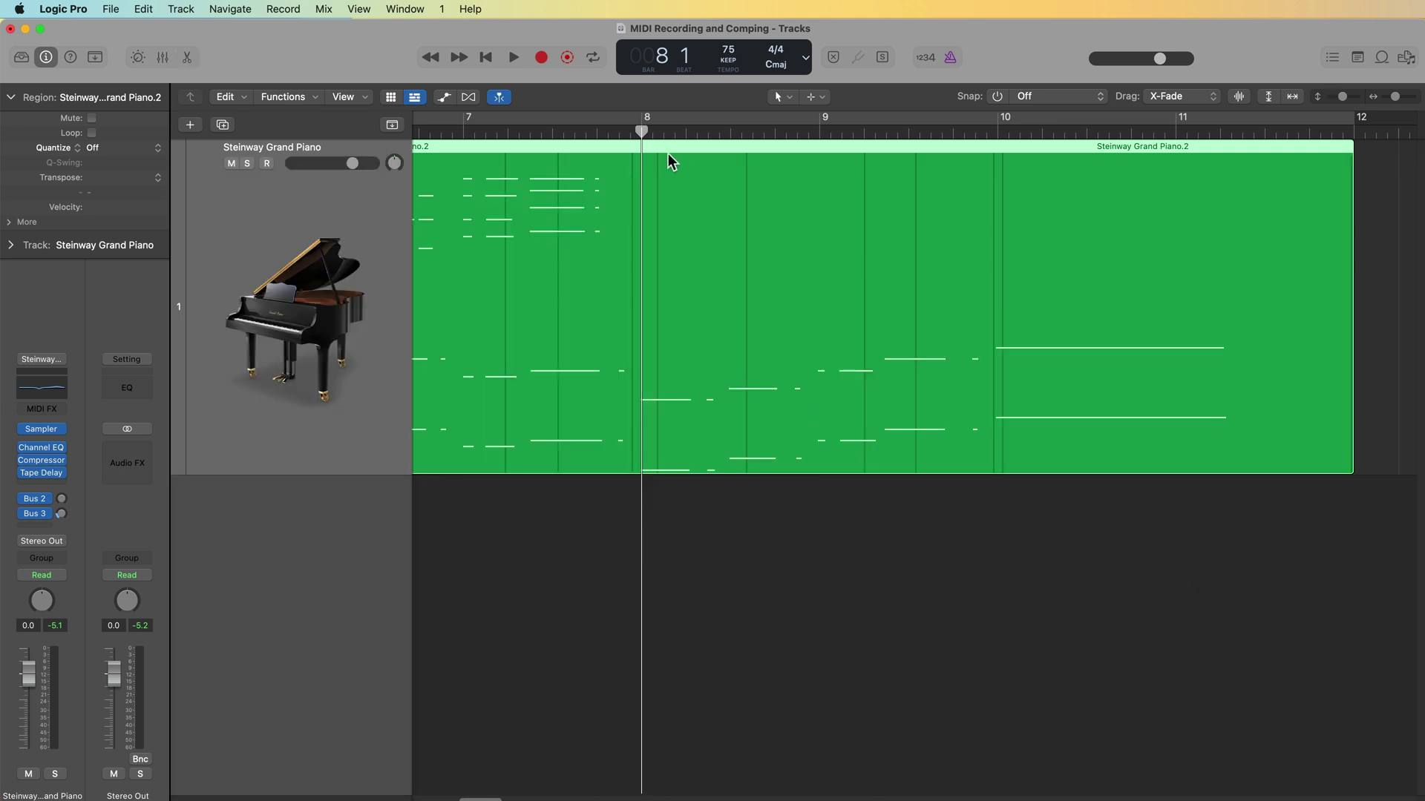
pyautogui.moveTo(643, 202)
pyautogui.mouseDown()
pyautogui.moveTo(865, 190)
pyautogui.moveTo(636, 210)
pyautogui.mouseUp()
pyautogui.click(690, 716)
pyautogui.press('super+Left')
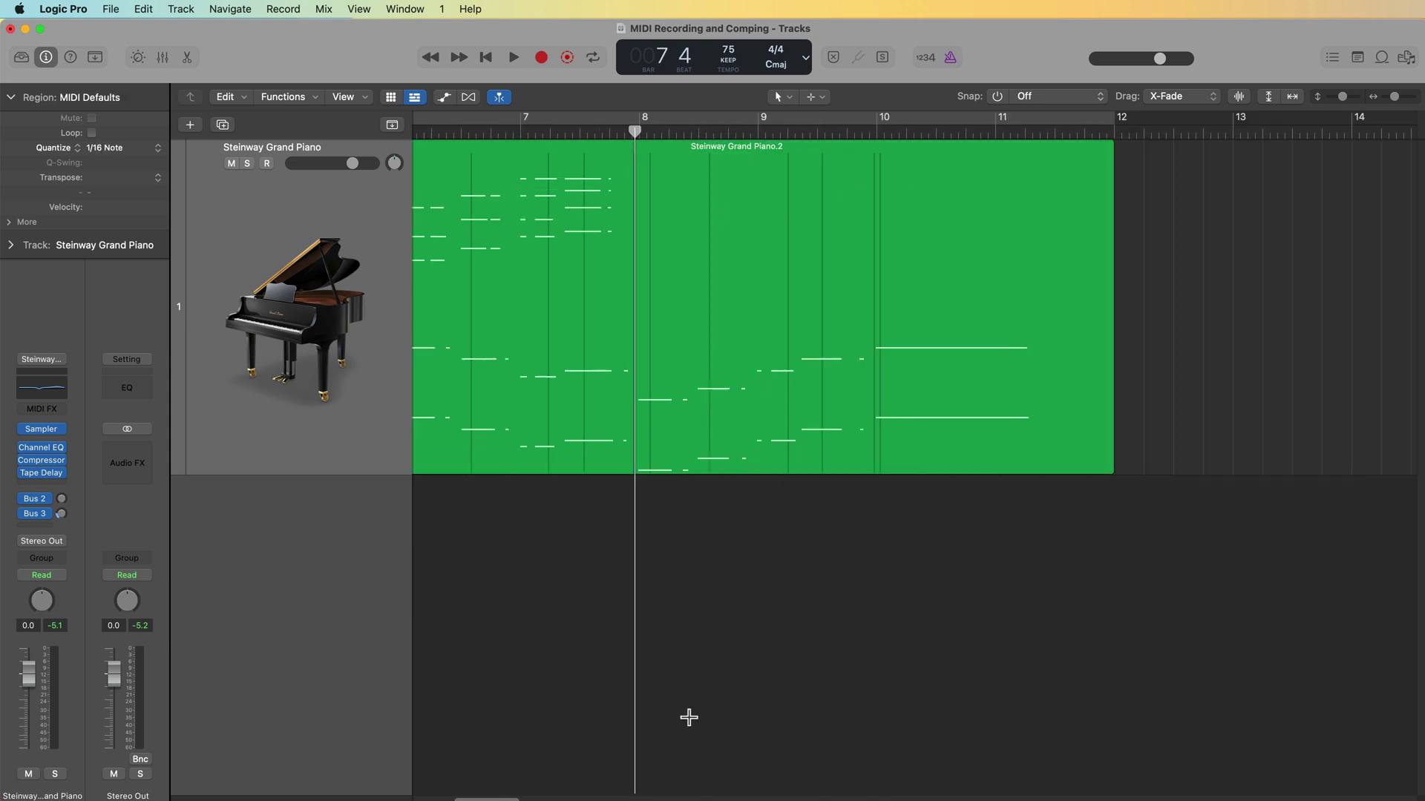
pyautogui.press('super+Left')
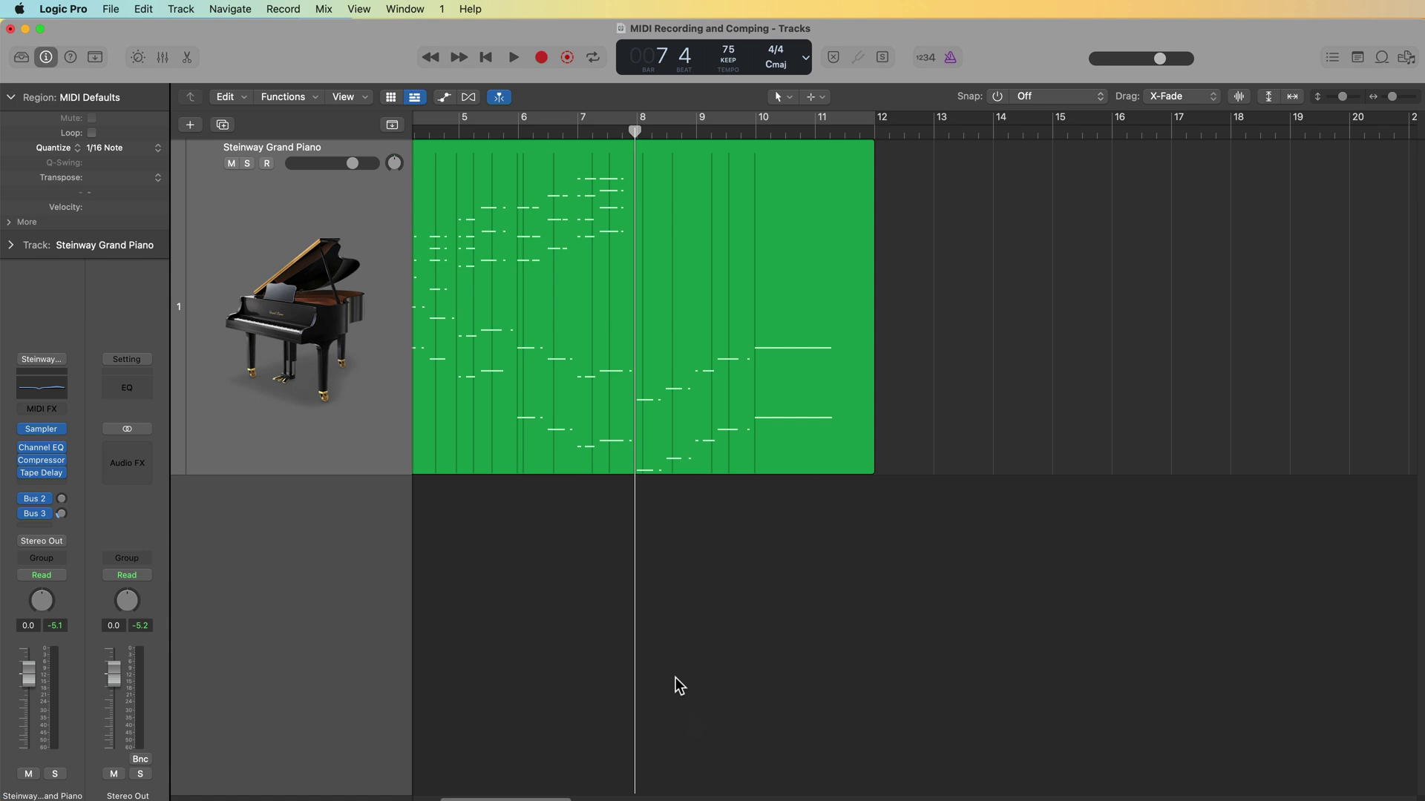
pyautogui.hscroll(-3, 675, 678)
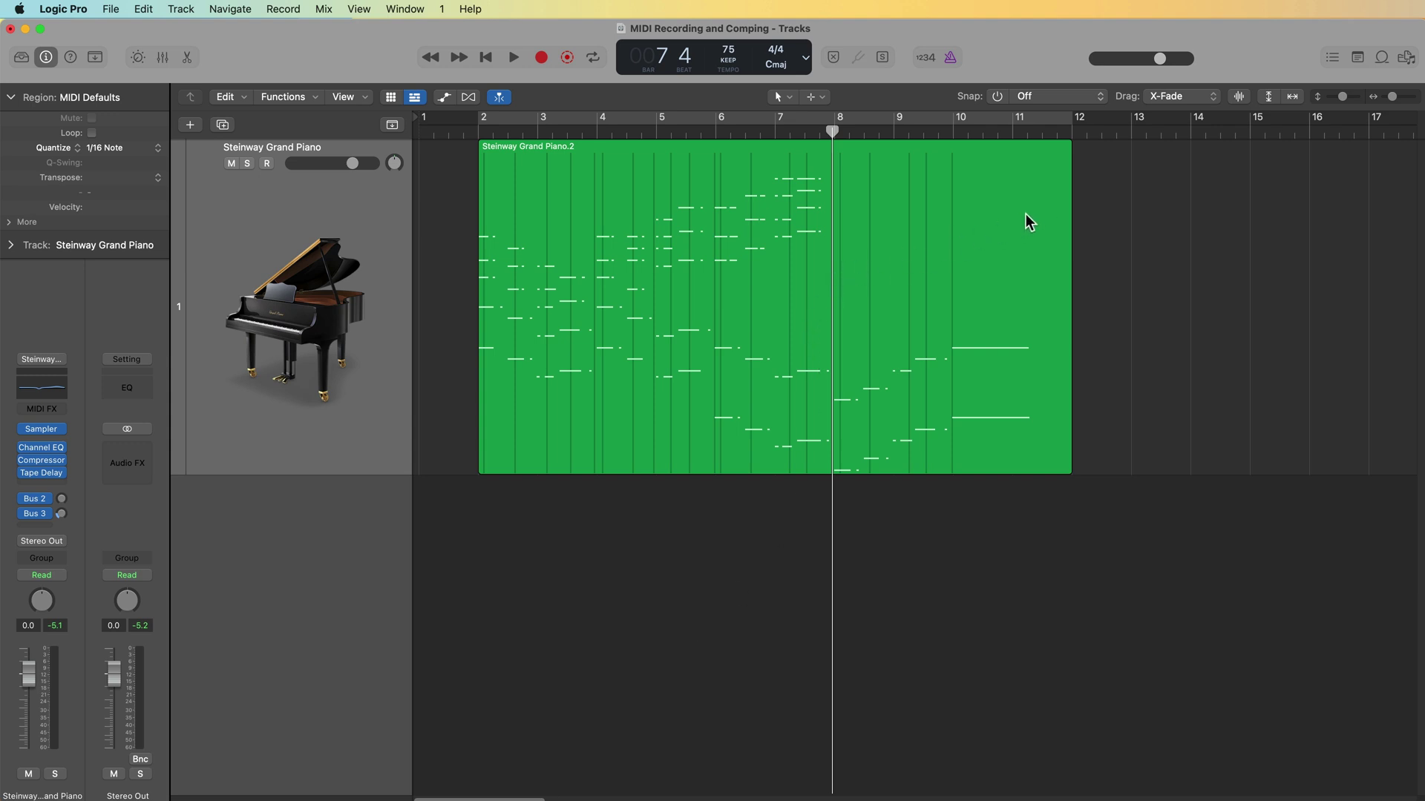
# In Recording settings, set MIDI overlapping recordings to Merge for both Cycle Off and Cycle On
pyautogui.click(82, 9)
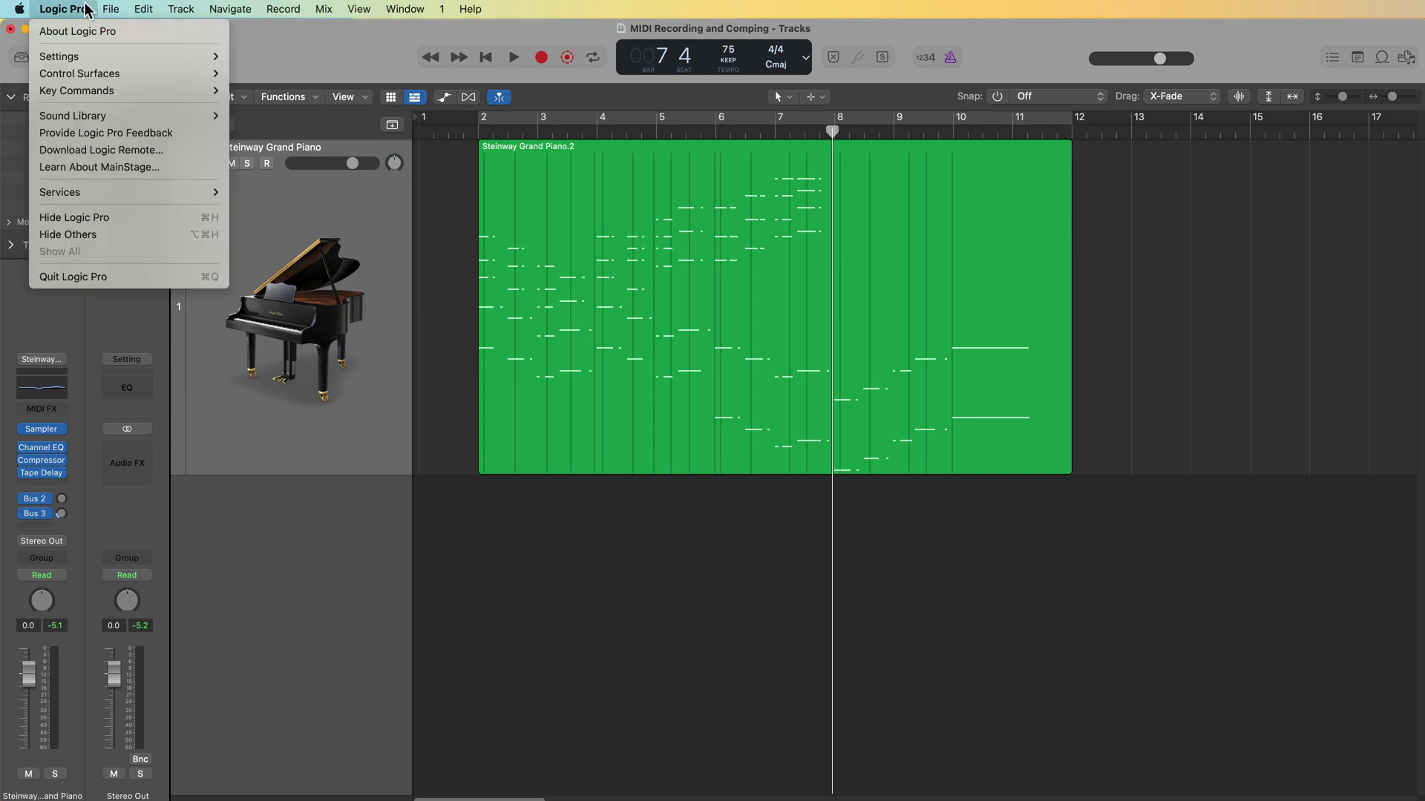
pyautogui.moveTo(74, 57)
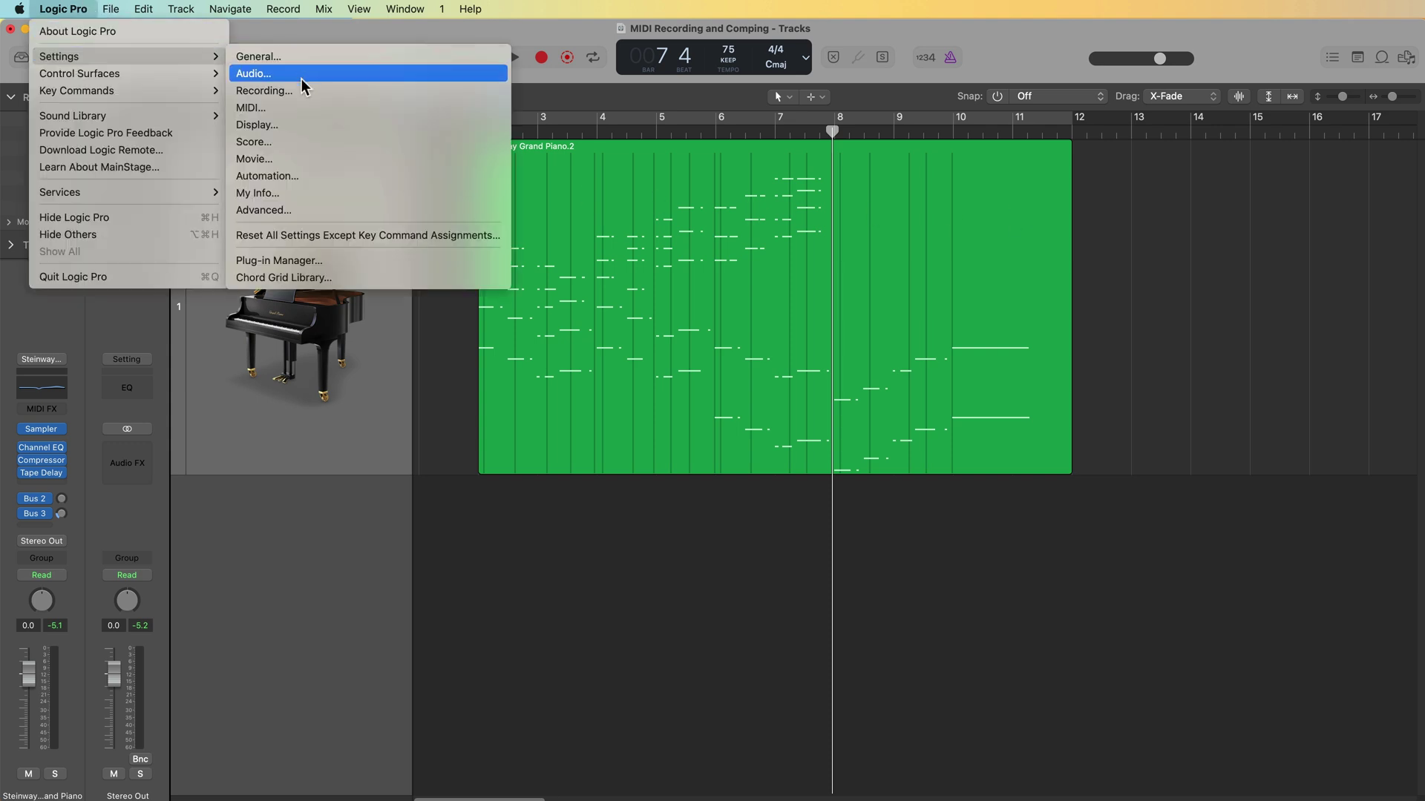
pyautogui.click(264, 91)
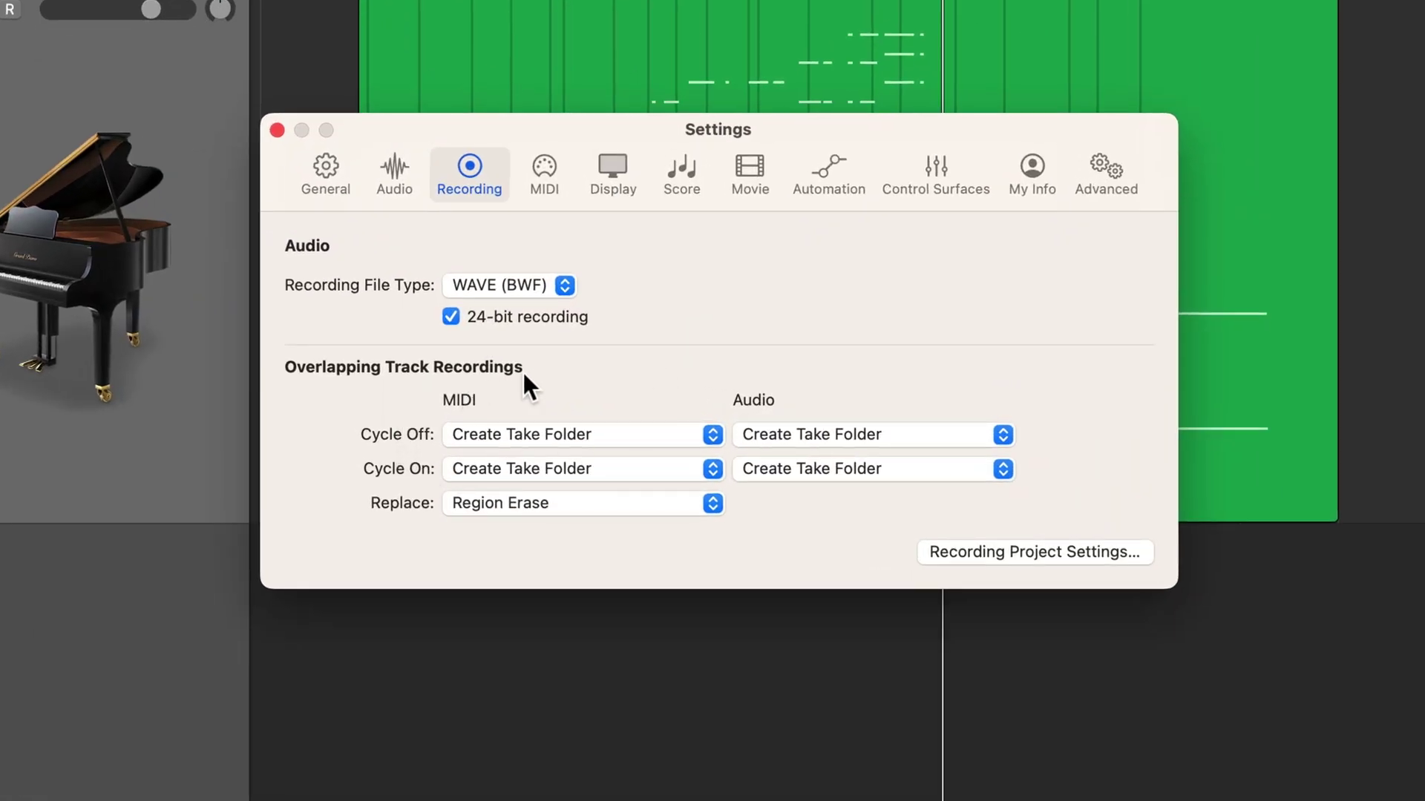
pyautogui.click(549, 435)
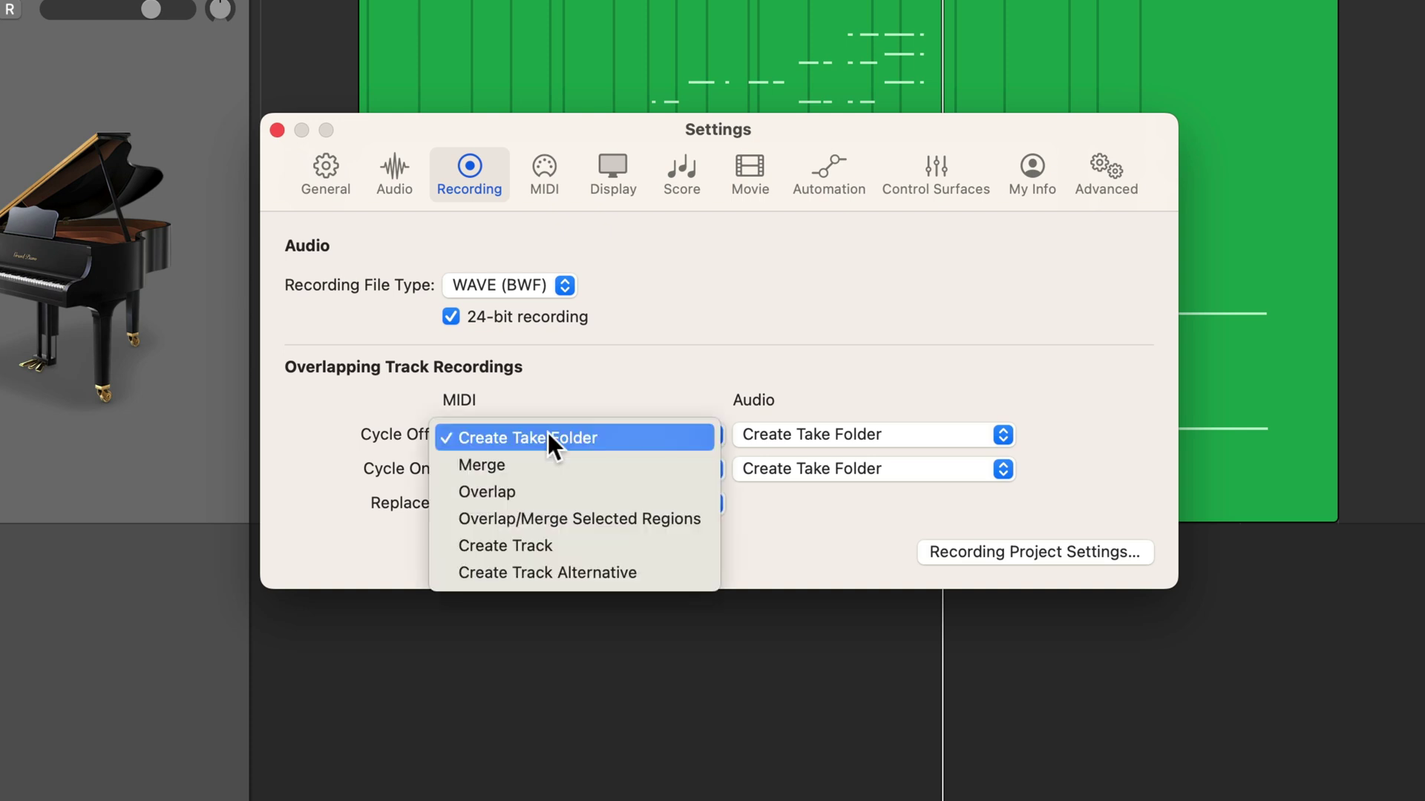
pyautogui.click(544, 465)
pyautogui.click(544, 468)
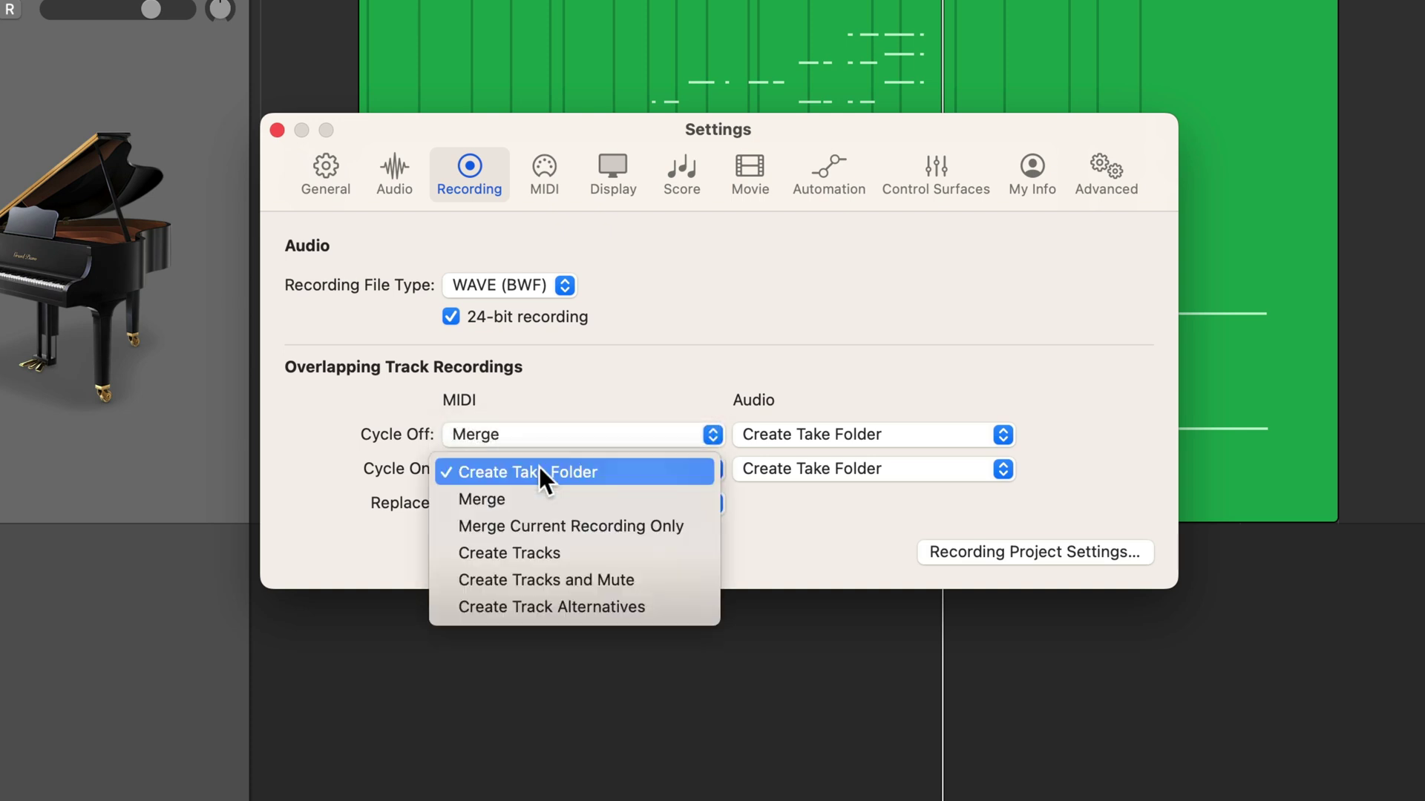
pyautogui.click(544, 496)
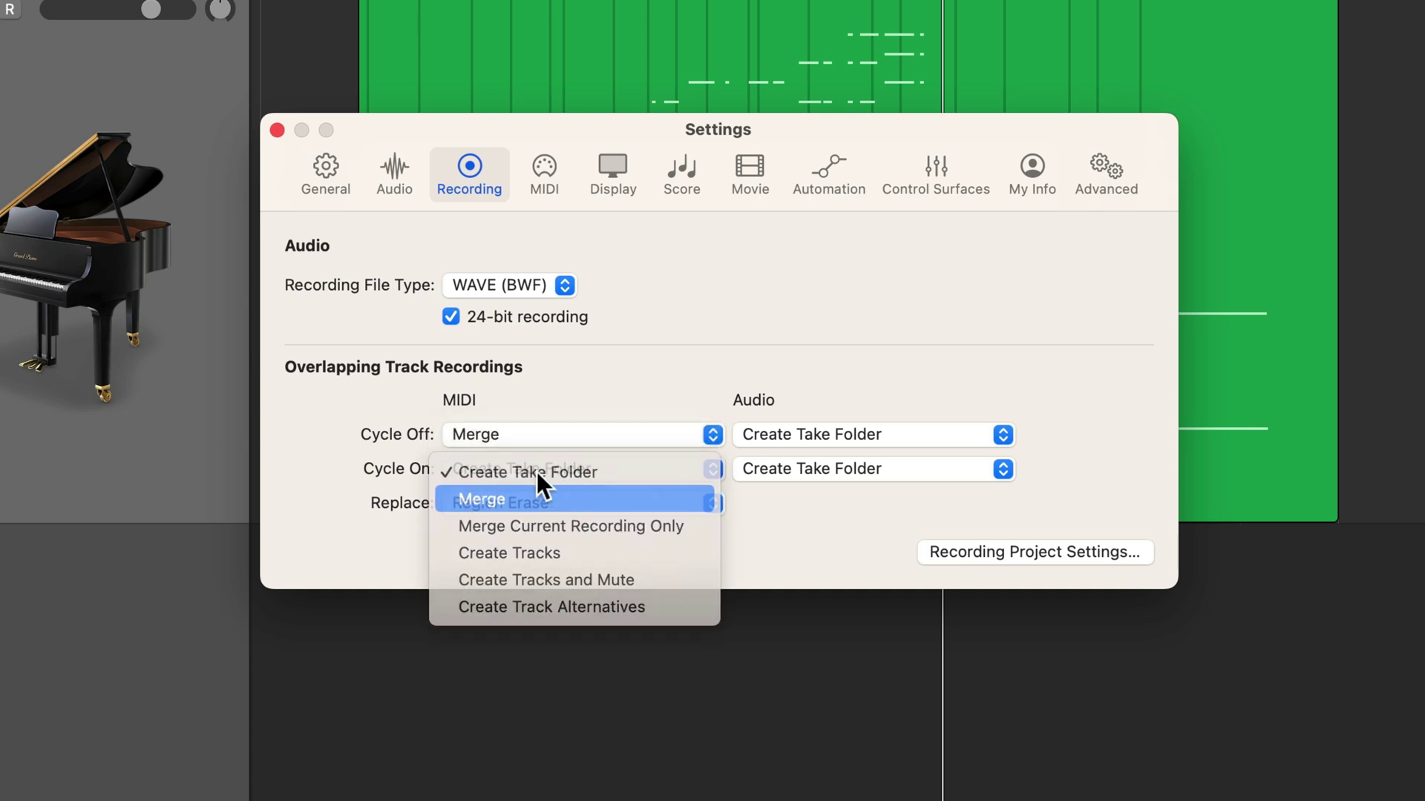
# Confirm Merge for both cycle modes, keep Region Erase as the replace mode, and close settings
pyautogui.click(533, 434)
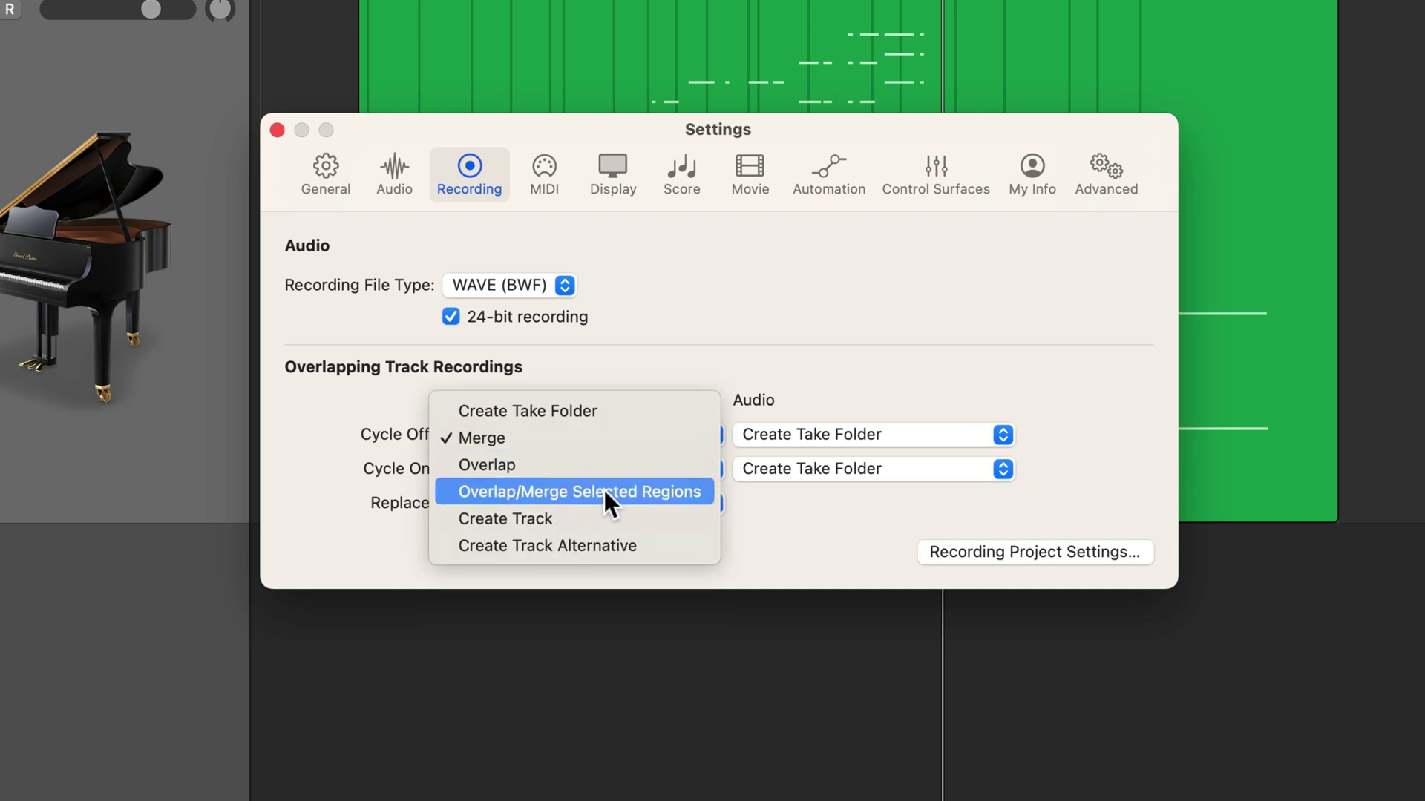
pyautogui.click(626, 304)
pyautogui.click(543, 463)
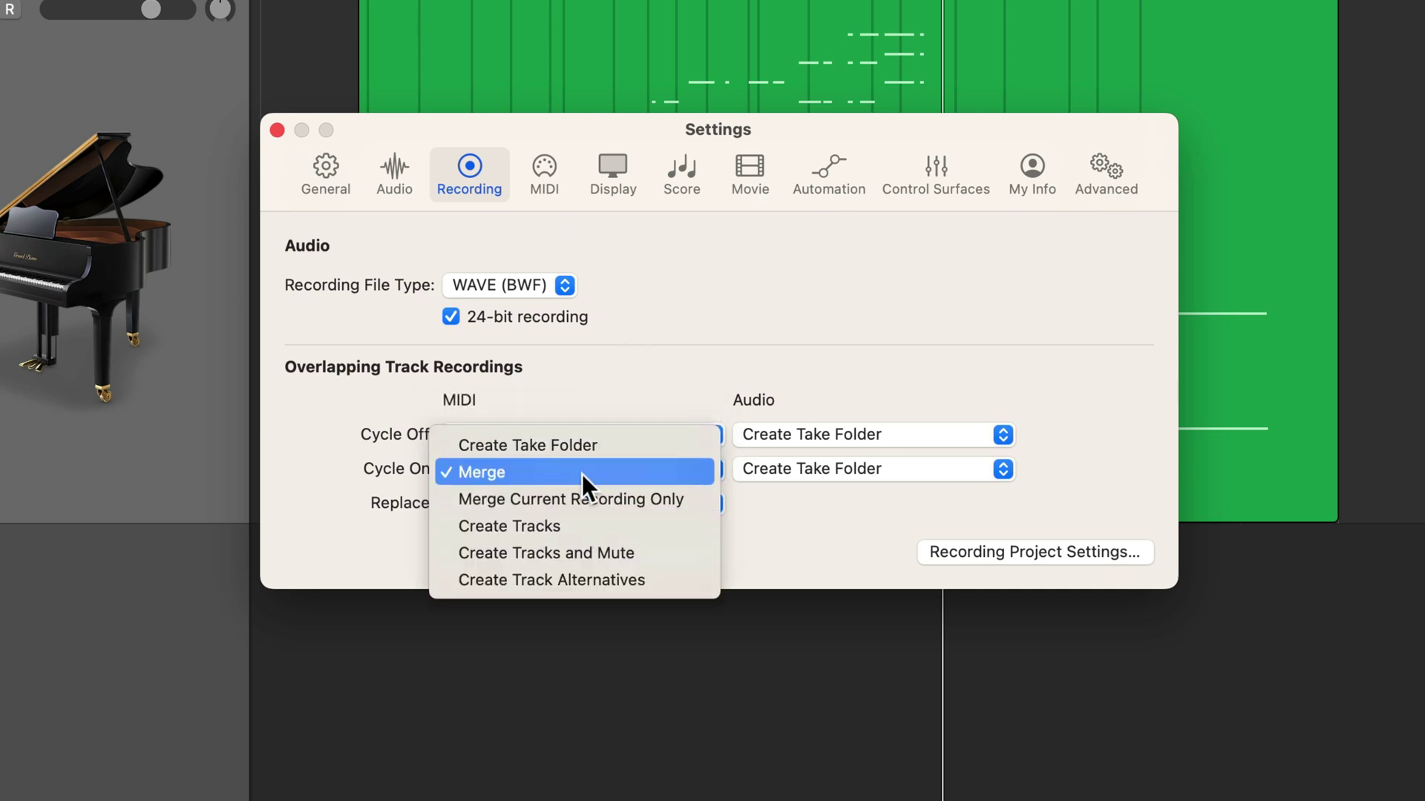
pyautogui.click(582, 472)
pyautogui.click(548, 438)
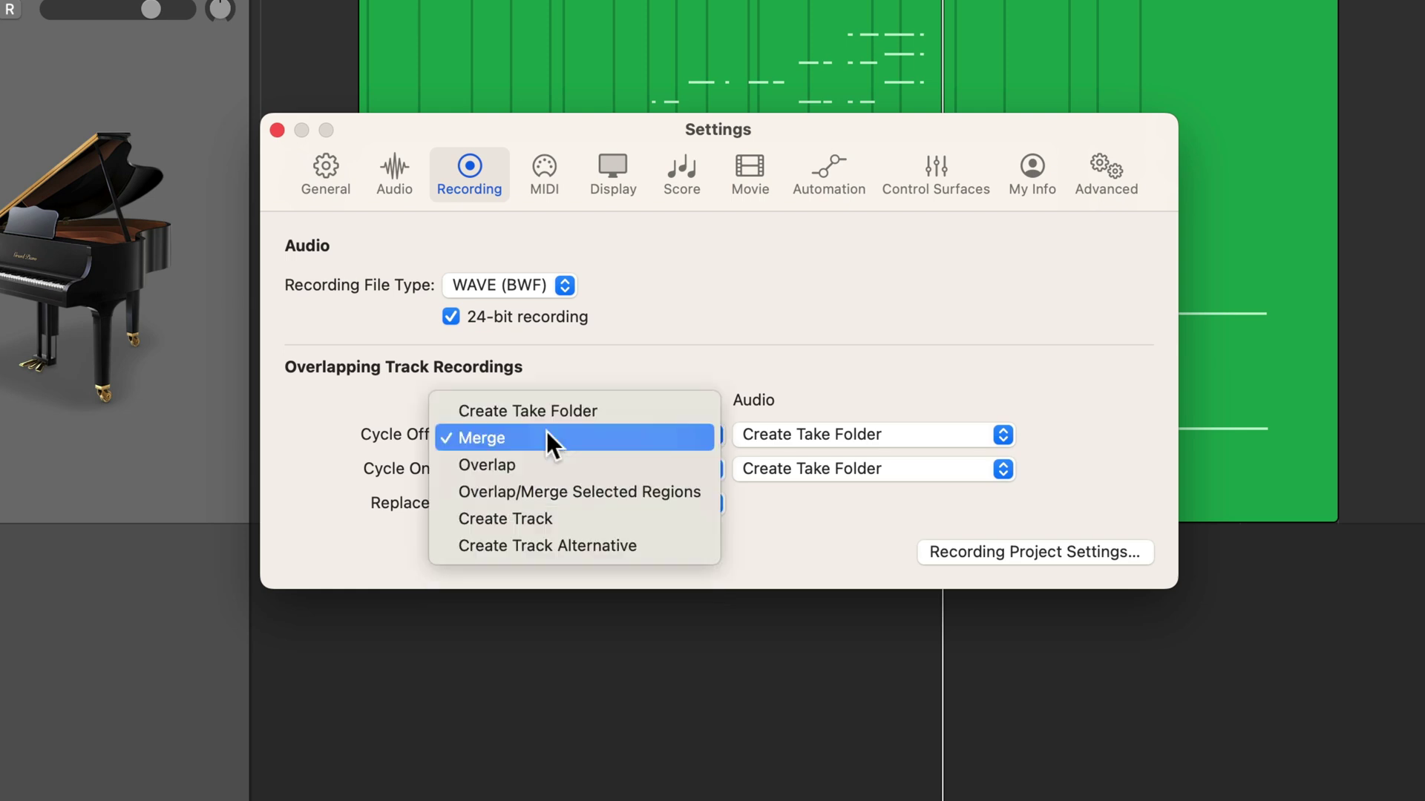
pyautogui.click(595, 427)
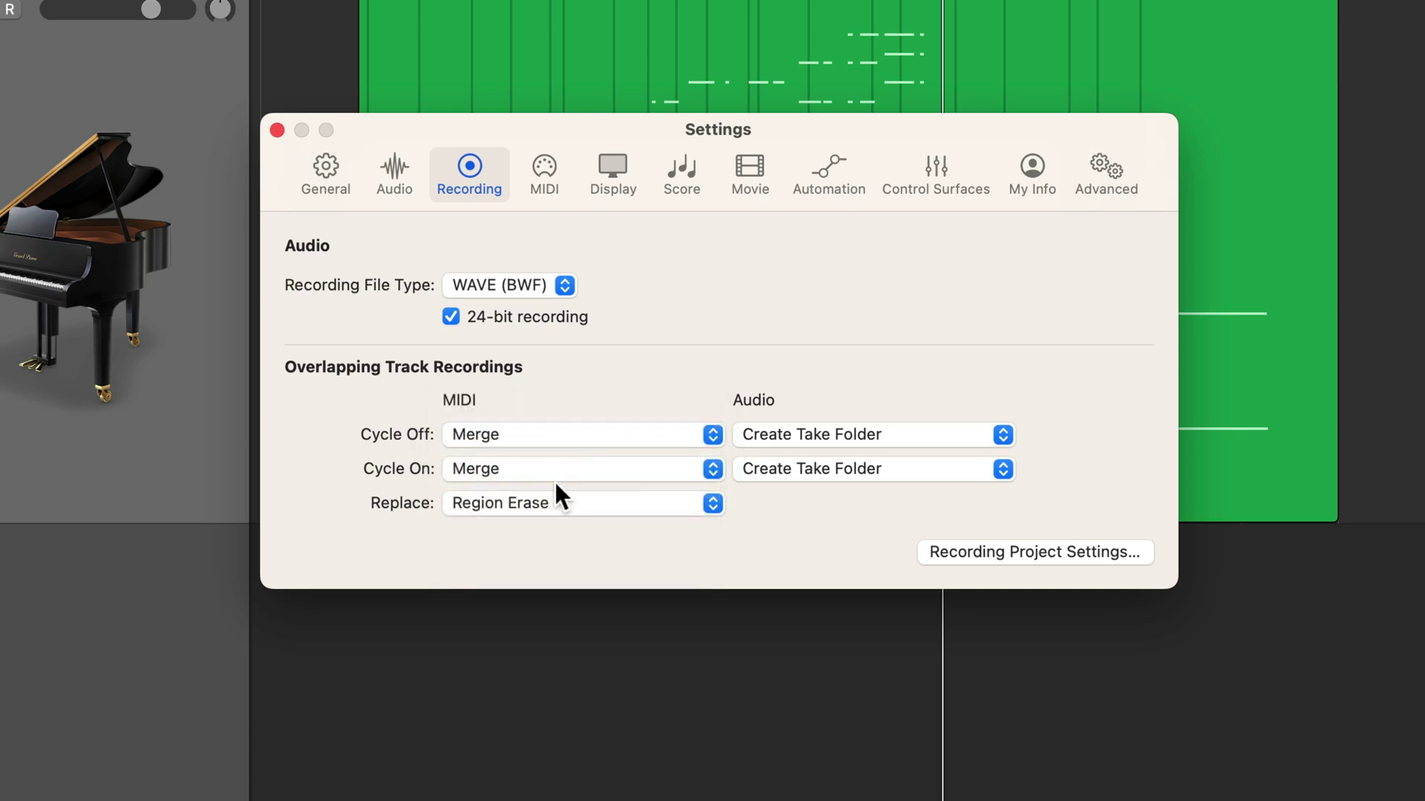
pyautogui.click(529, 504)
pyautogui.click(563, 504)
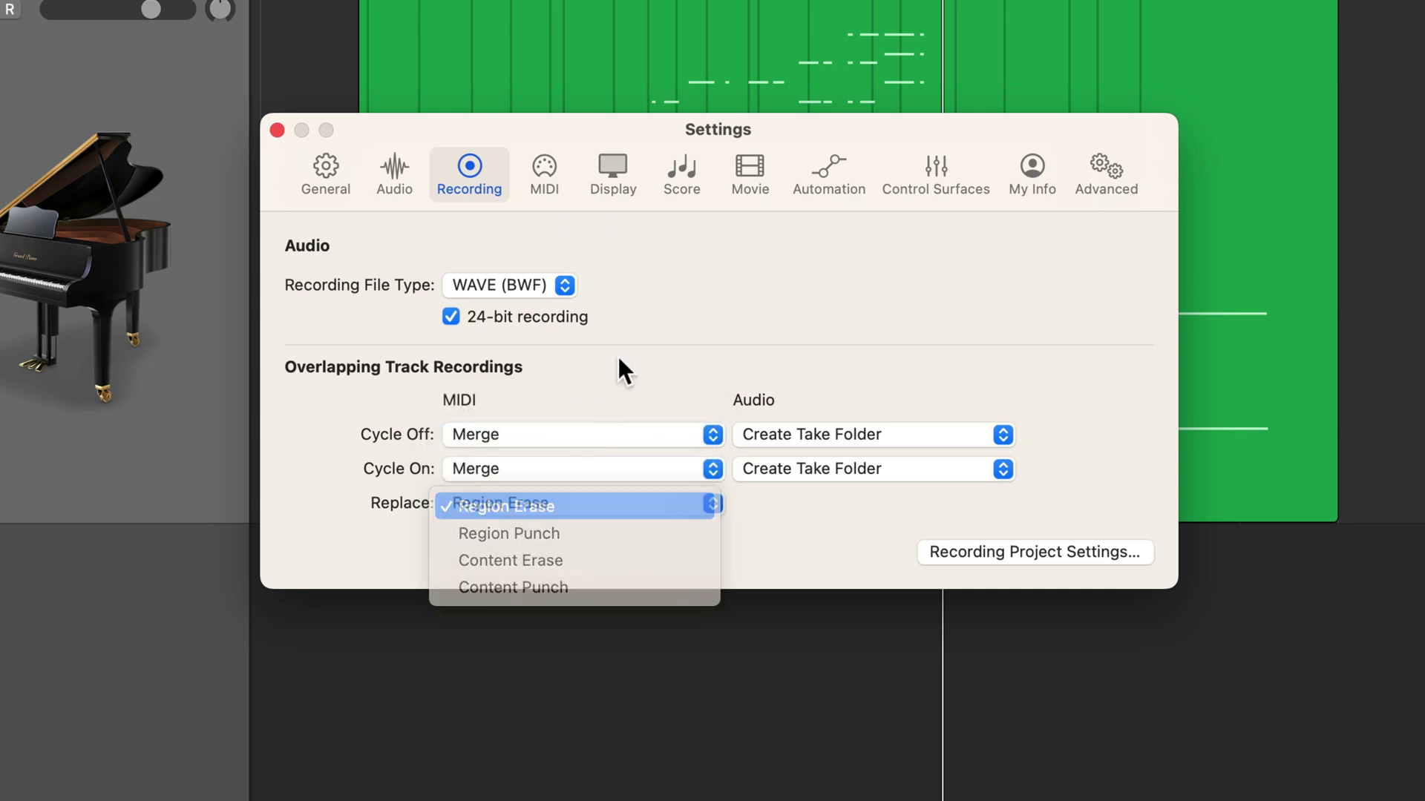
pyautogui.press('super+w')
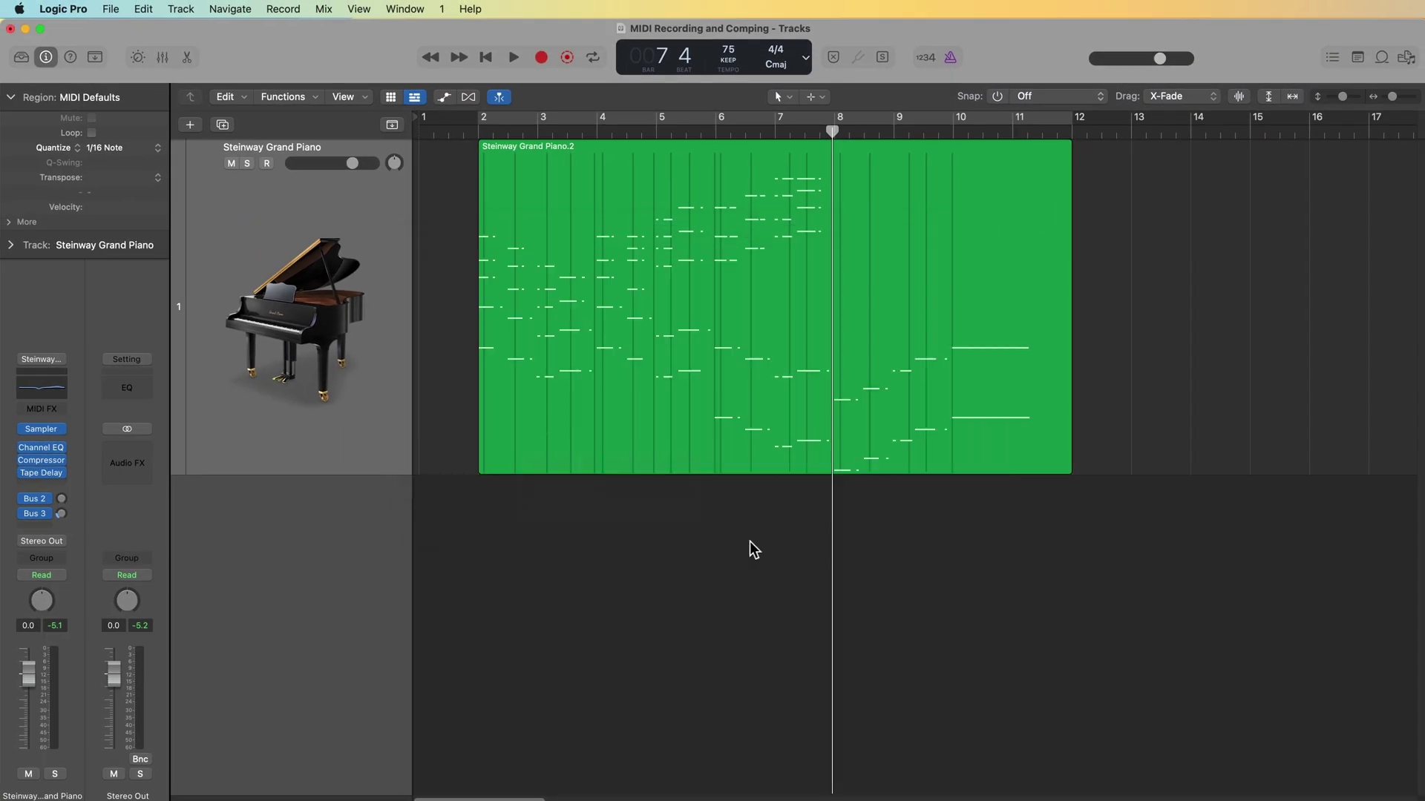
# Place the playhead near bar 7, arm the piano track and record a new part from bar 8
pyautogui.press('super+Right')
pyautogui.press('super+Right')
pyautogui.press('super+Right')
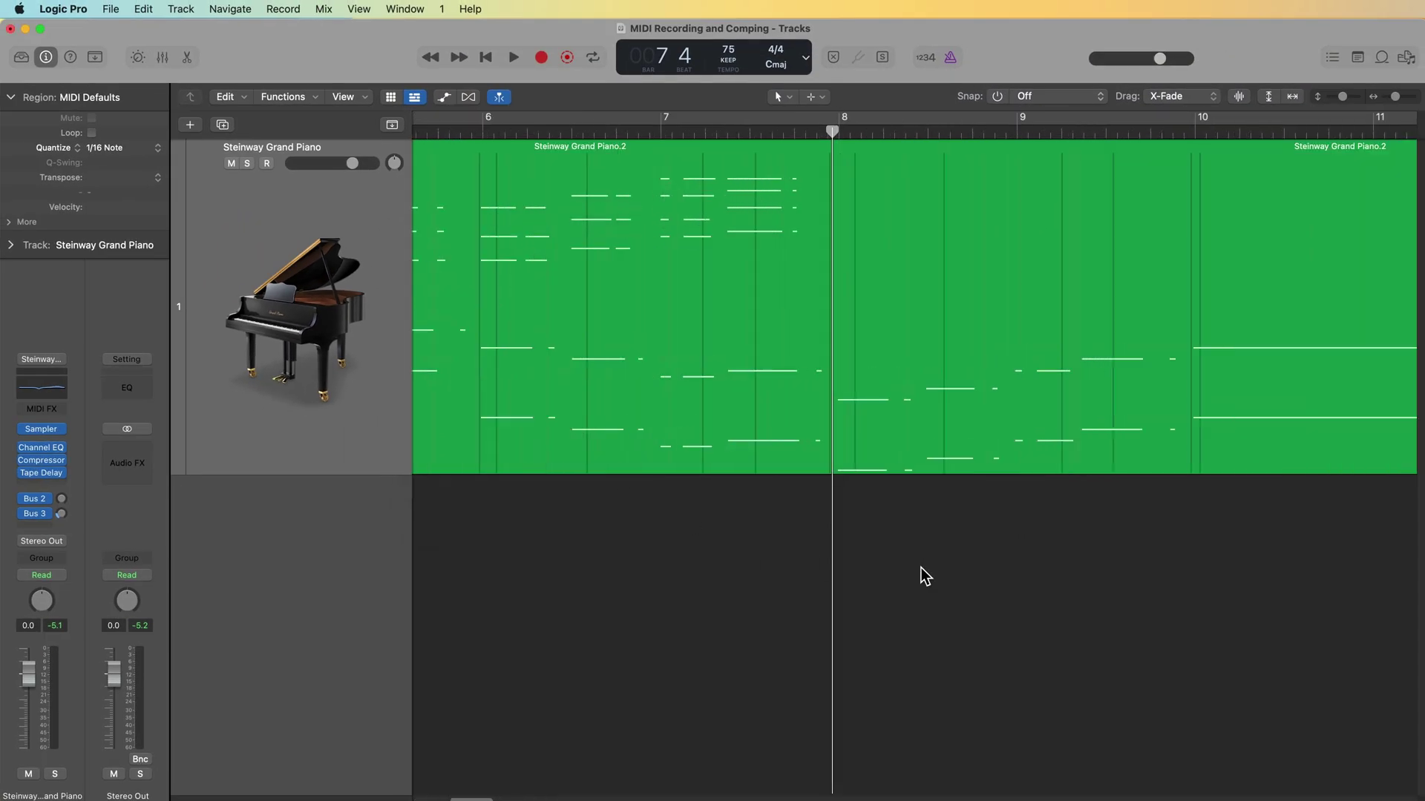
pyautogui.click(659, 132)
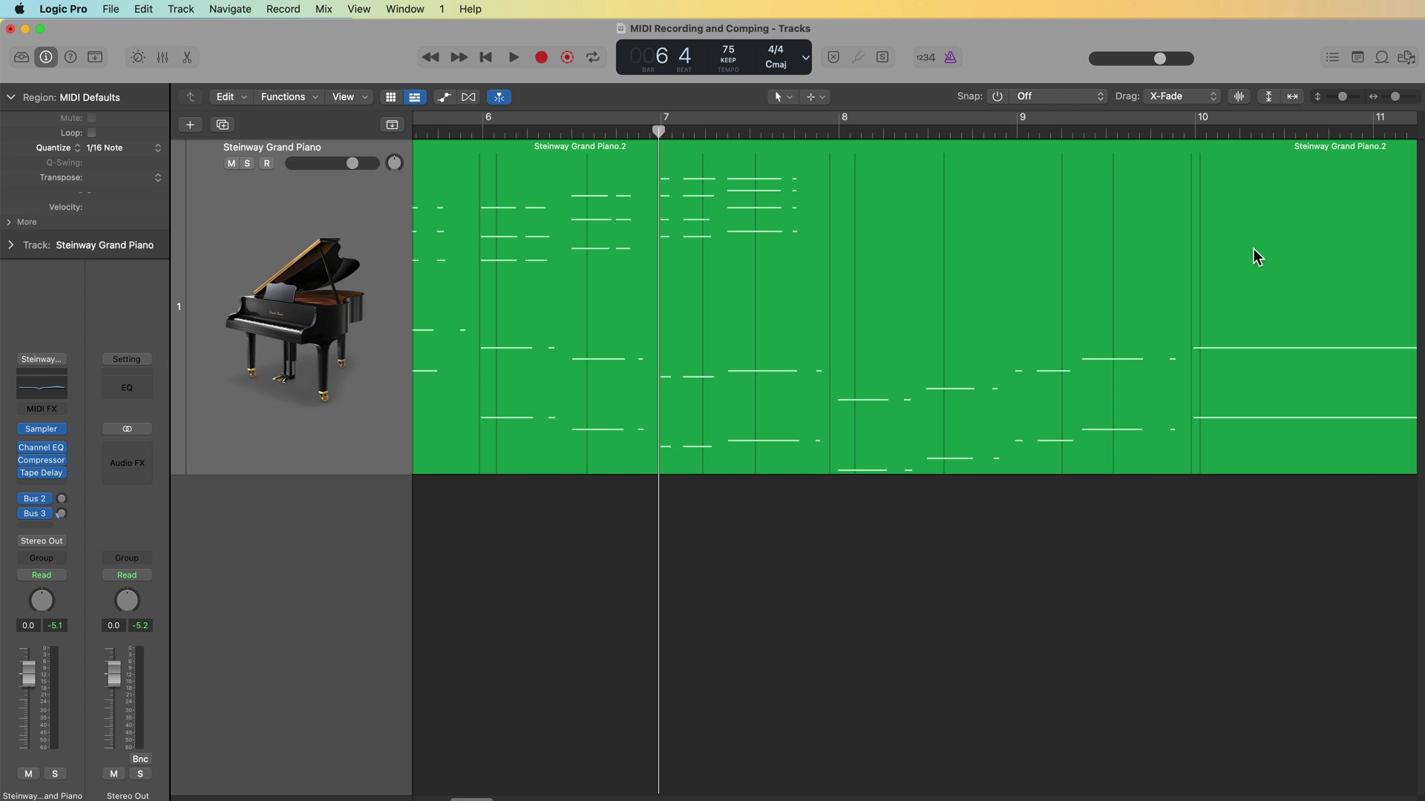
pyautogui.moveTo(658, 133); pyautogui.dragTo(646, 198)
pyautogui.click(267, 163)
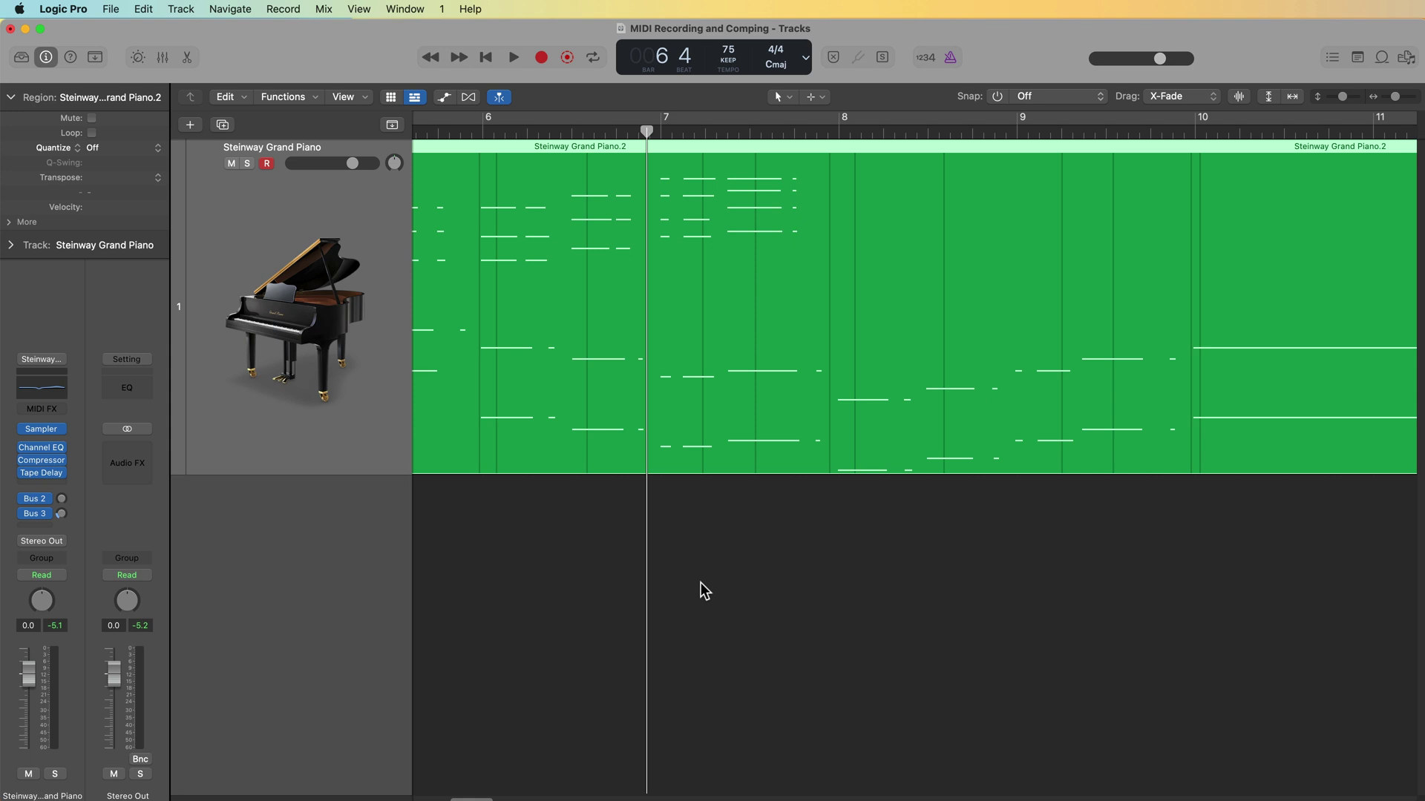
pyautogui.press('r')
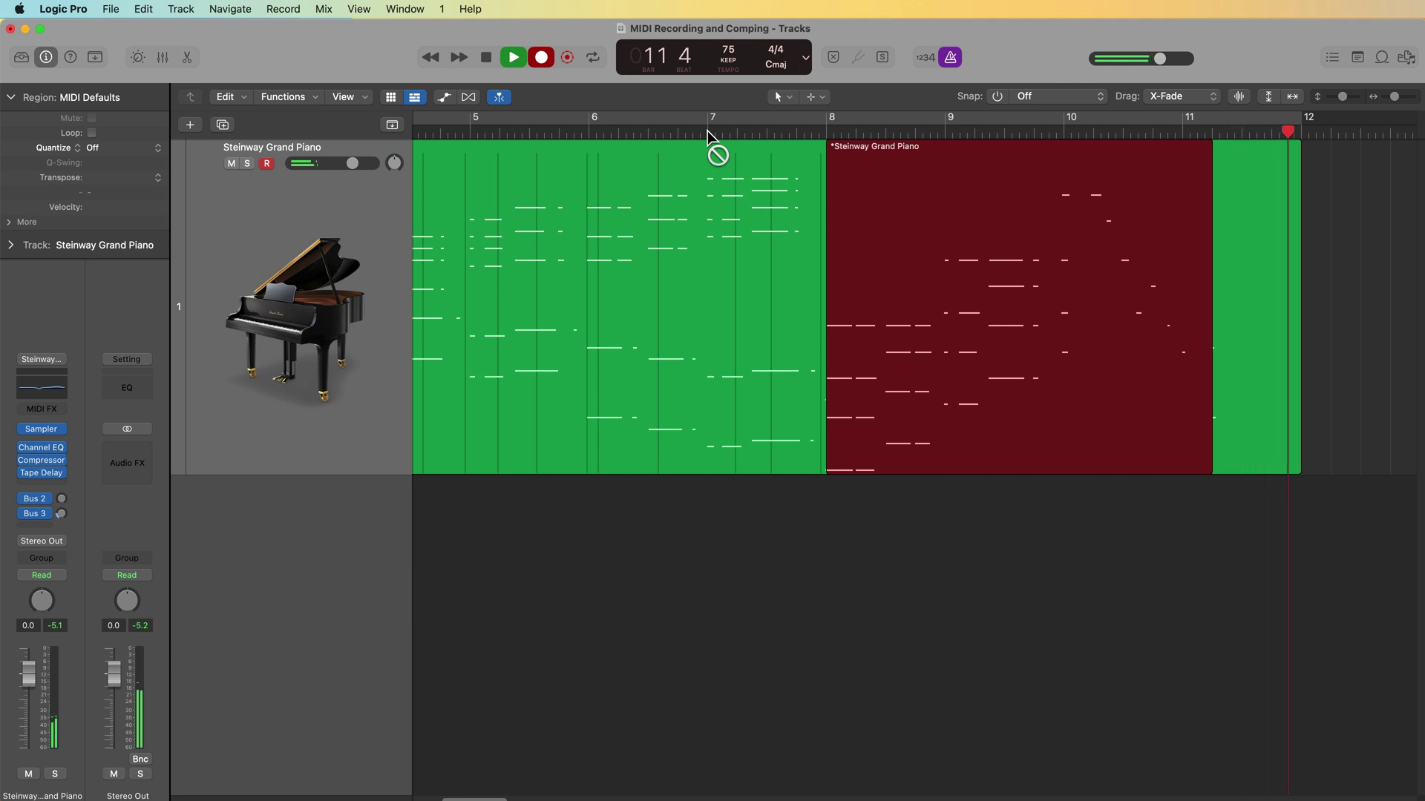
pyautogui.press('space')
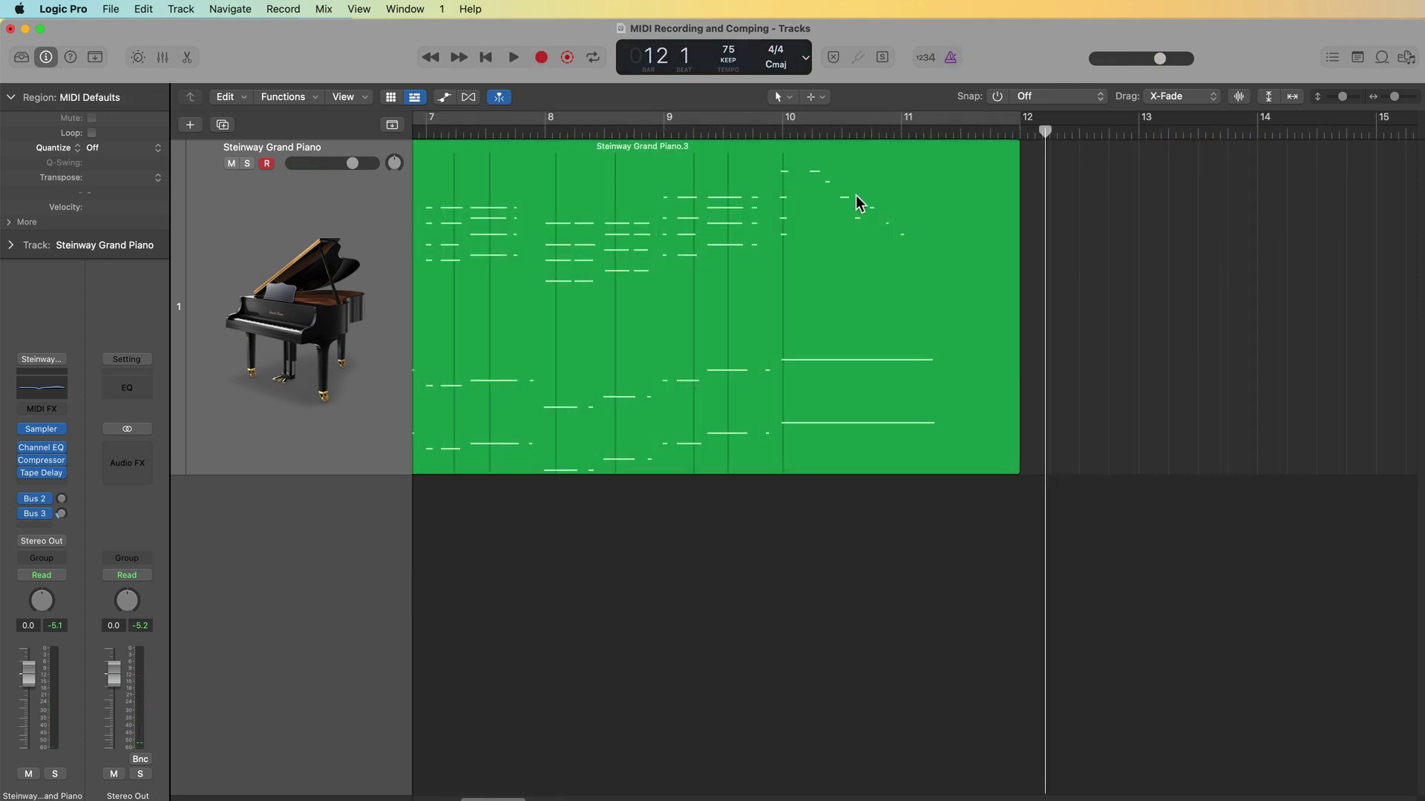
pyautogui.hscroll(-3, 866, 378)
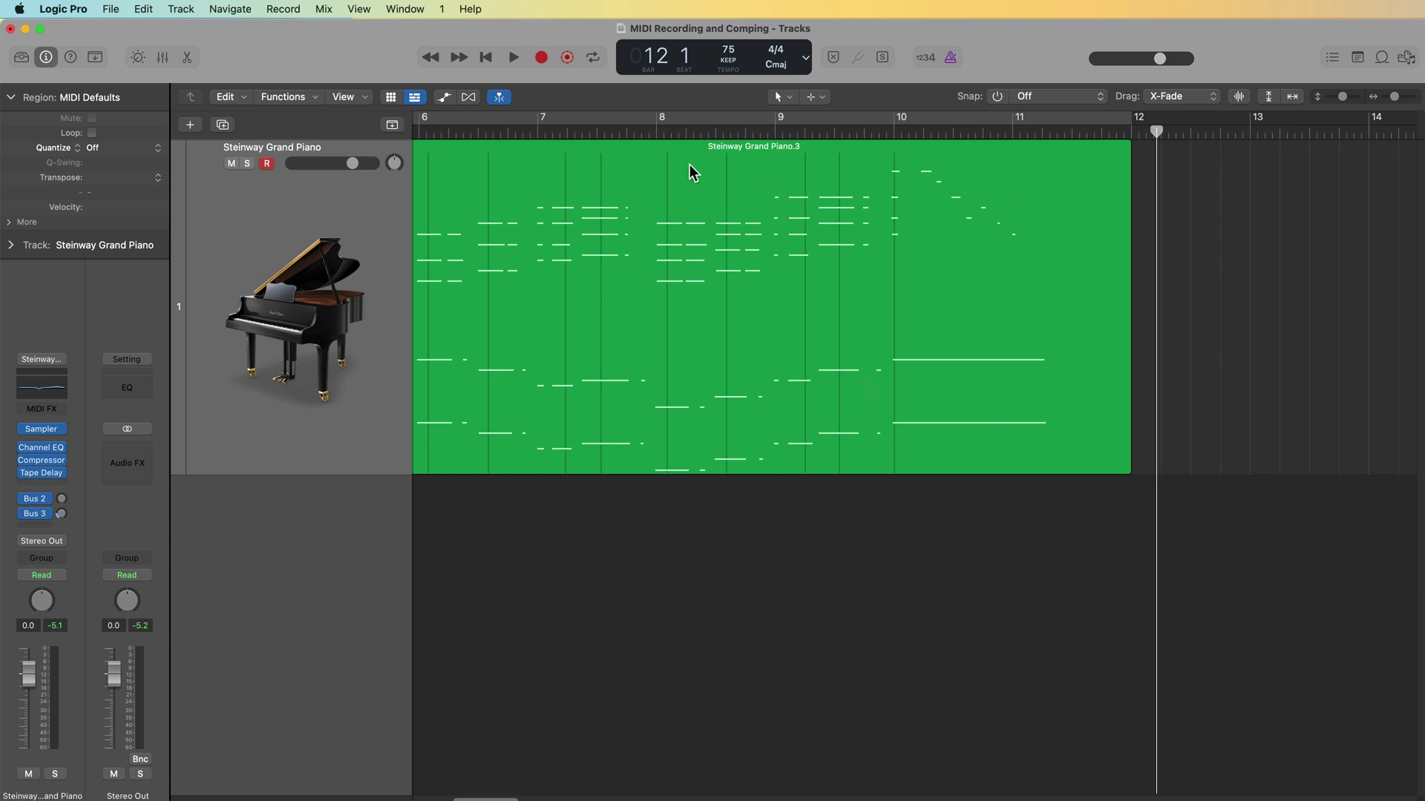
# Quantize the new notes after bar 8 to 1/8 at strength 39, then select the bar 10–11 notes
pyautogui.click(667, 134)
pyautogui.doubleClick(710, 230)
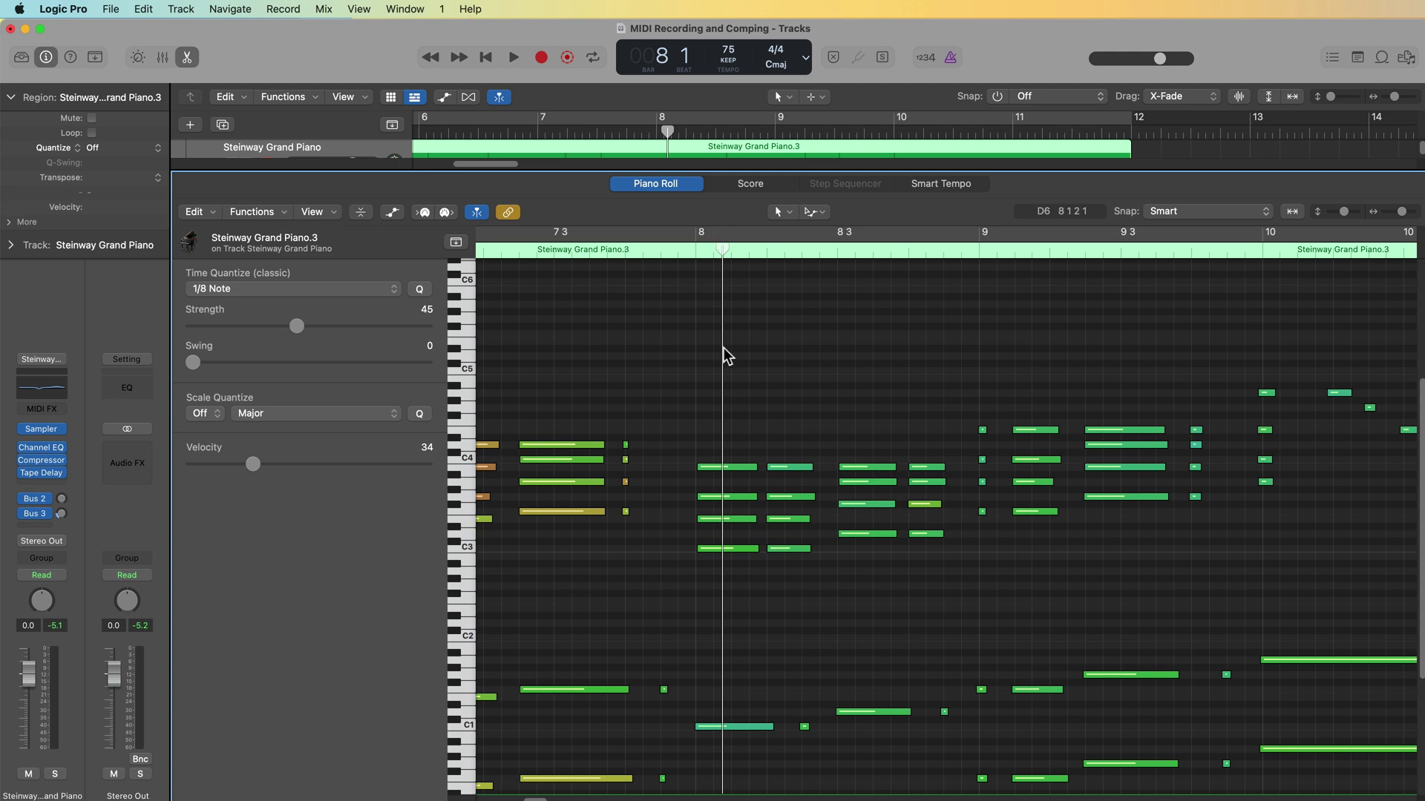
pyautogui.scroll(-1, 772, 423)
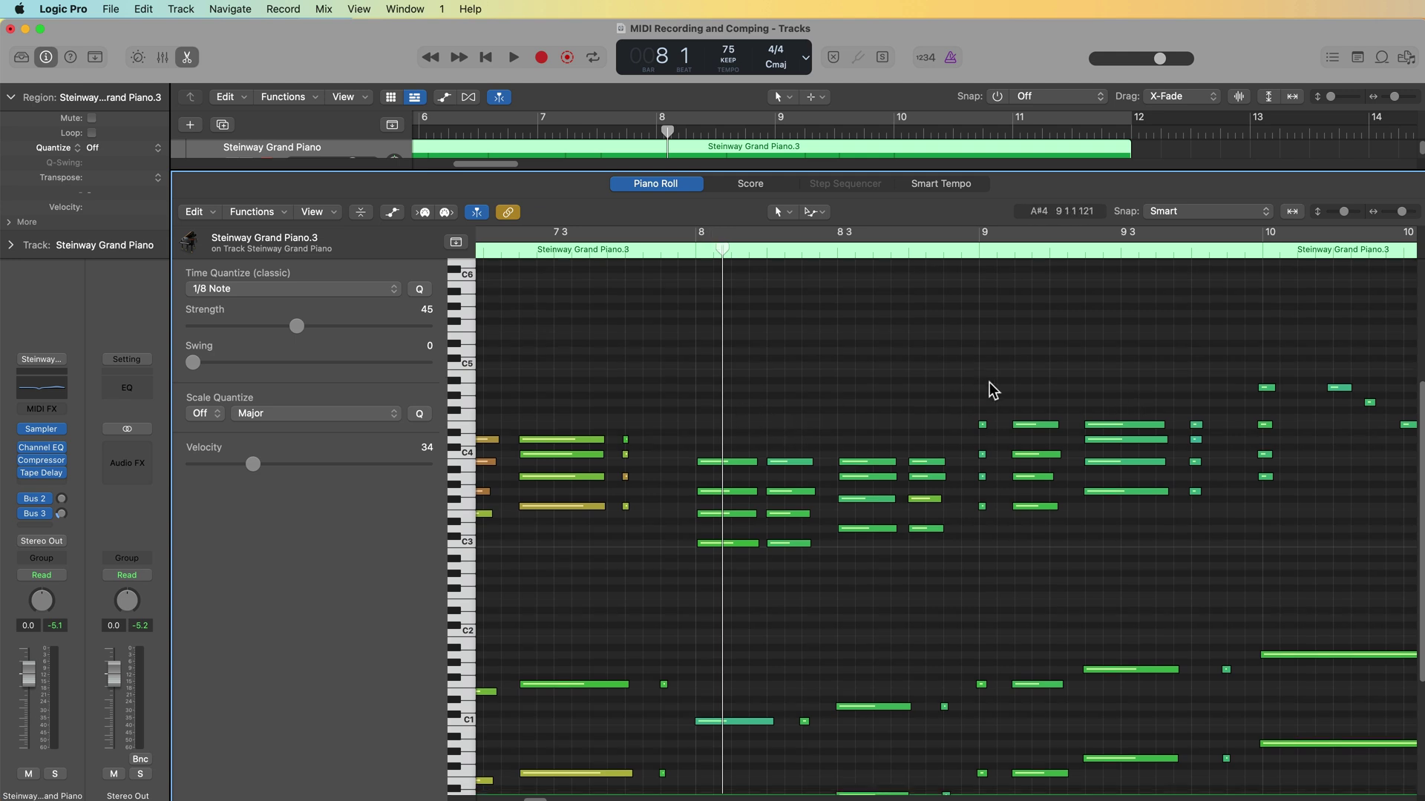
pyautogui.hscroll(1, 989, 388)
pyautogui.moveTo(658, 344); pyautogui.dragTo(1301, 586)
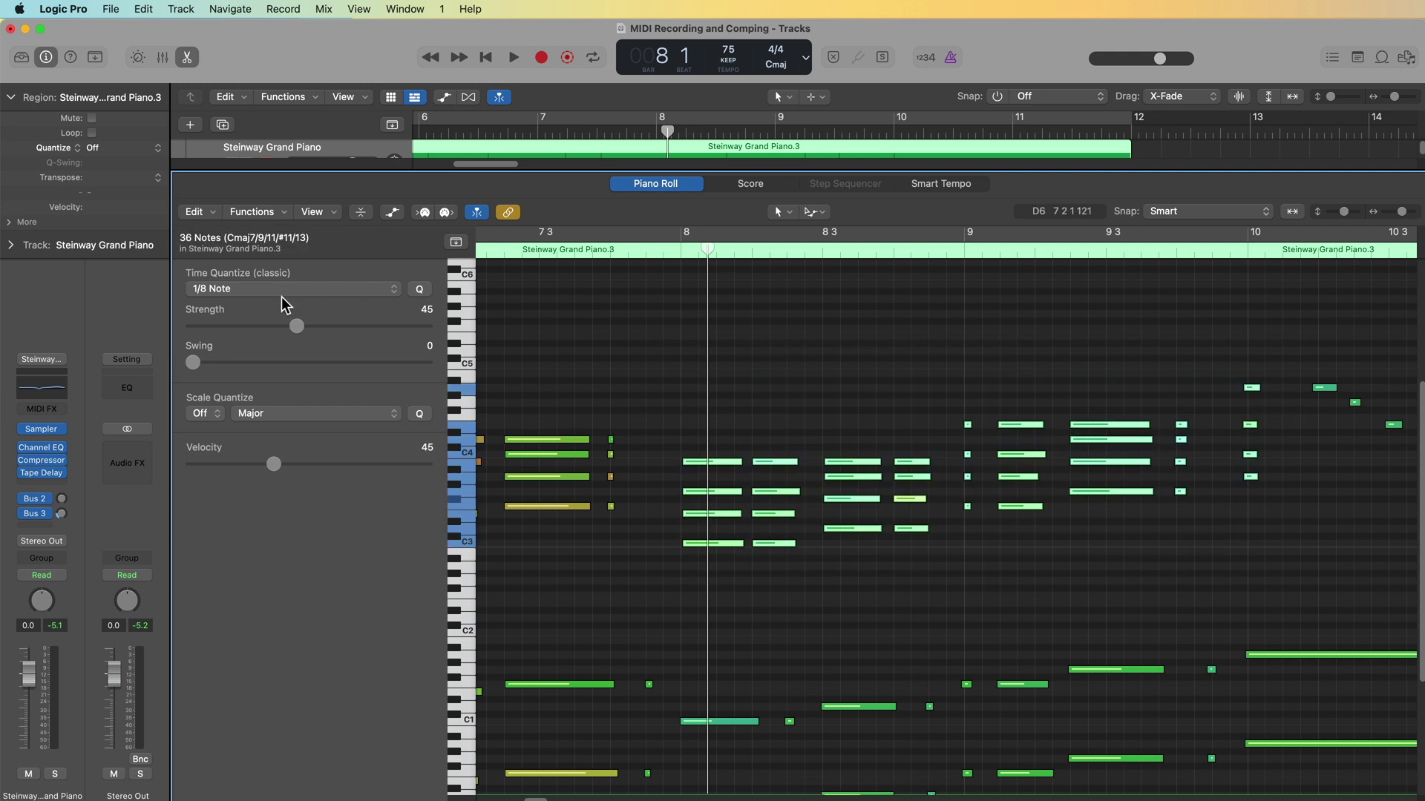
pyautogui.click(426, 292)
pyautogui.moveTo(302, 325); pyautogui.dragTo(287, 327)
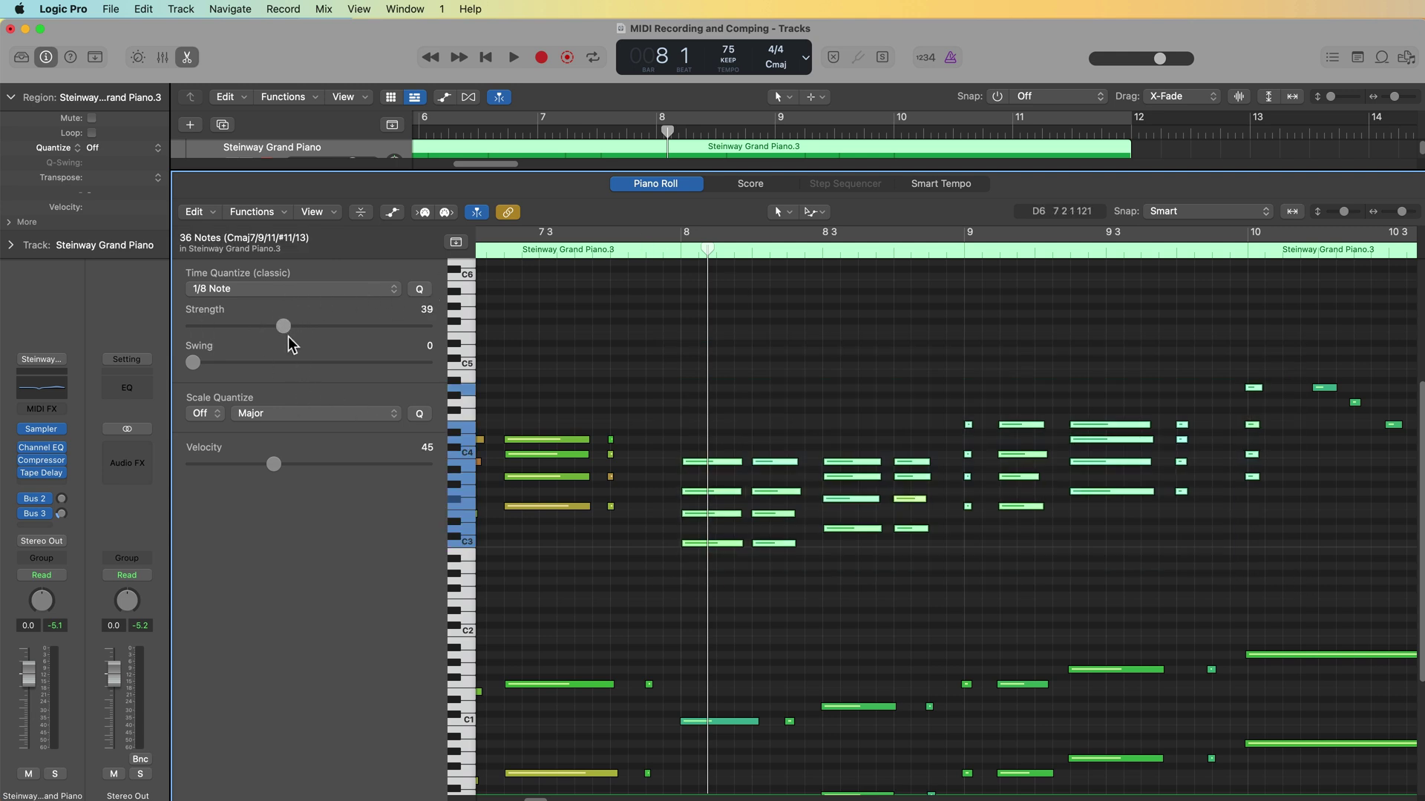
pyautogui.click(605, 339)
pyautogui.hscroll(10, 605, 340)
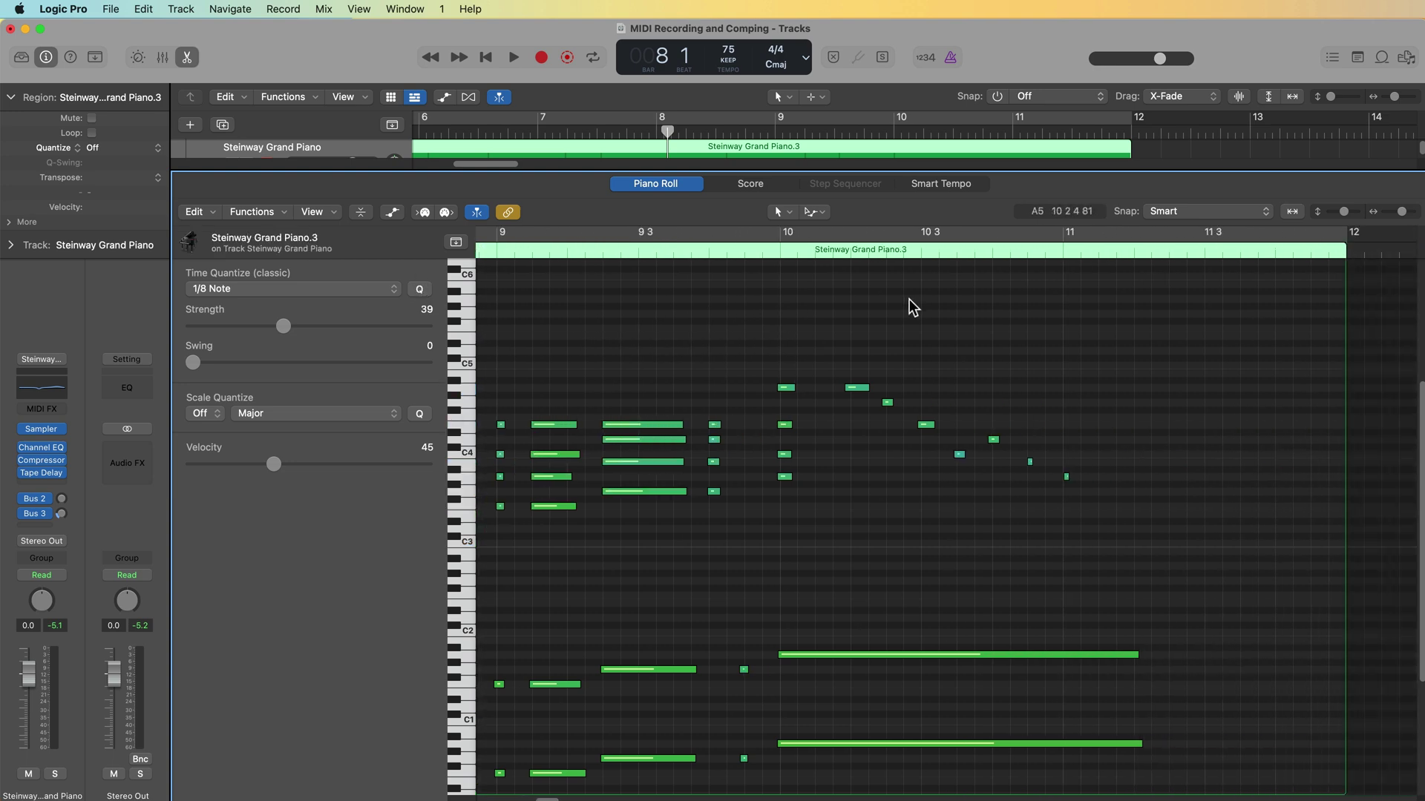
pyautogui.moveTo(760, 343); pyautogui.dragTo(1108, 558)
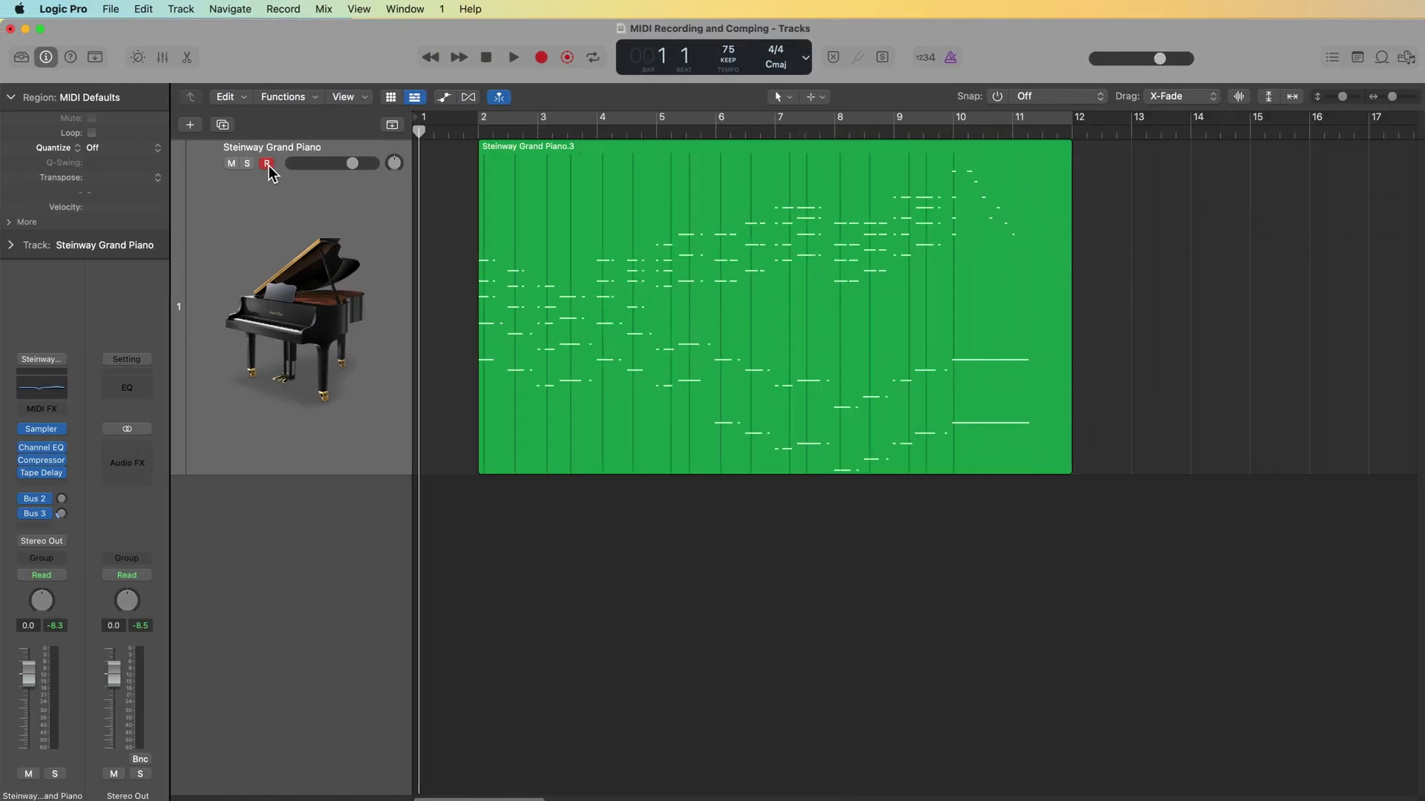
# Shrink the piano track and add a taller Inst 2 software instrument track below it
pyautogui.moveTo(344, 470); pyautogui.dragTo(343, 409)
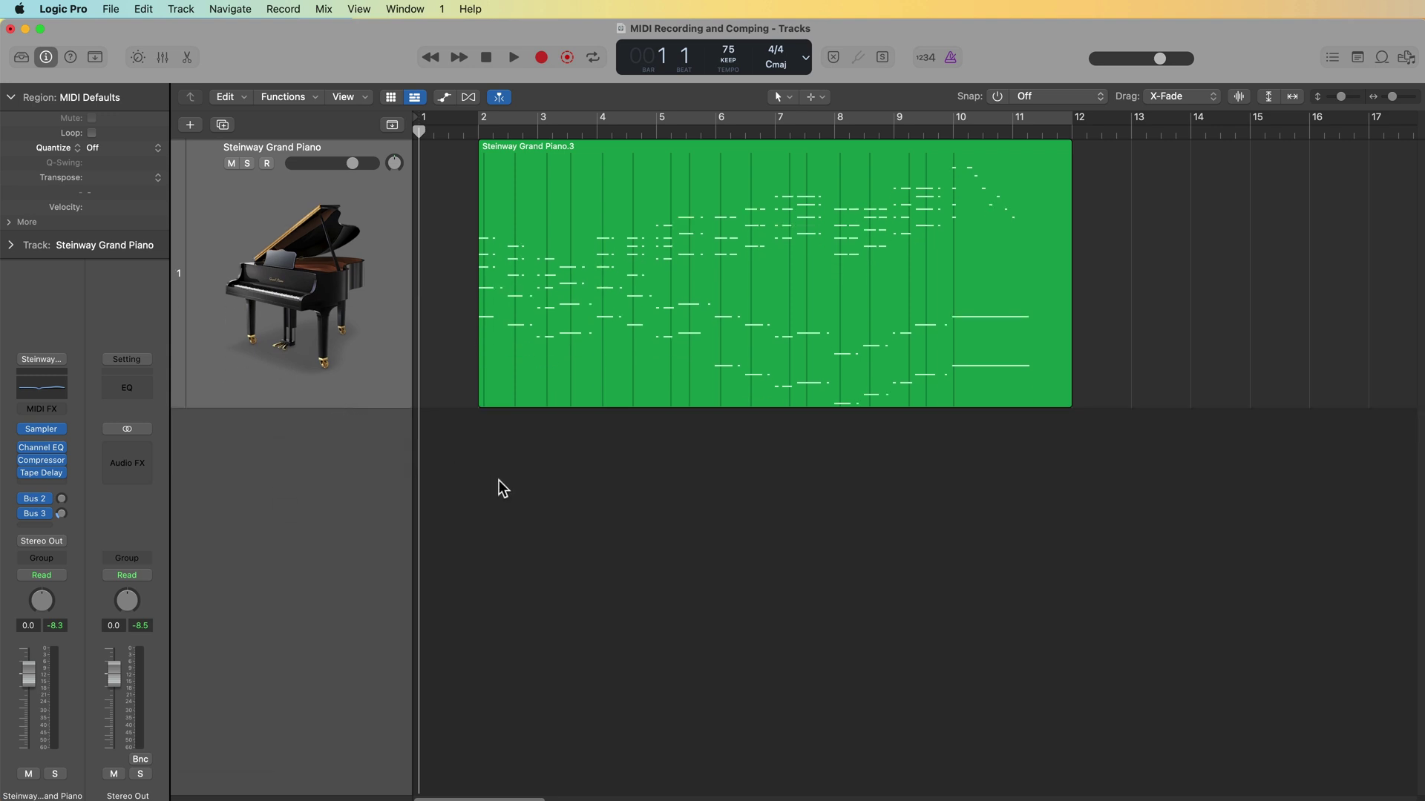
pyautogui.click(193, 124)
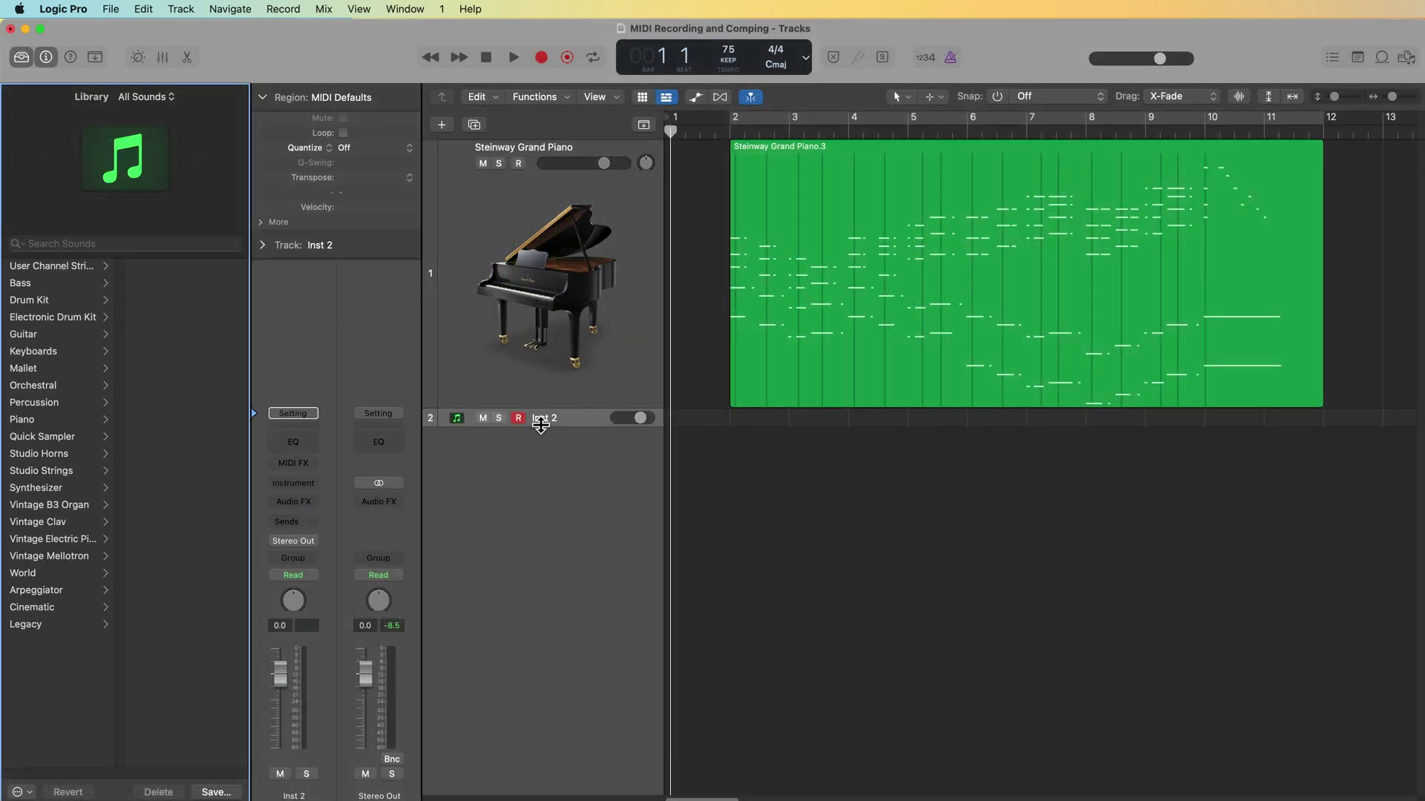
pyautogui.moveTo(542, 436); pyautogui.dragTo(551, 661)
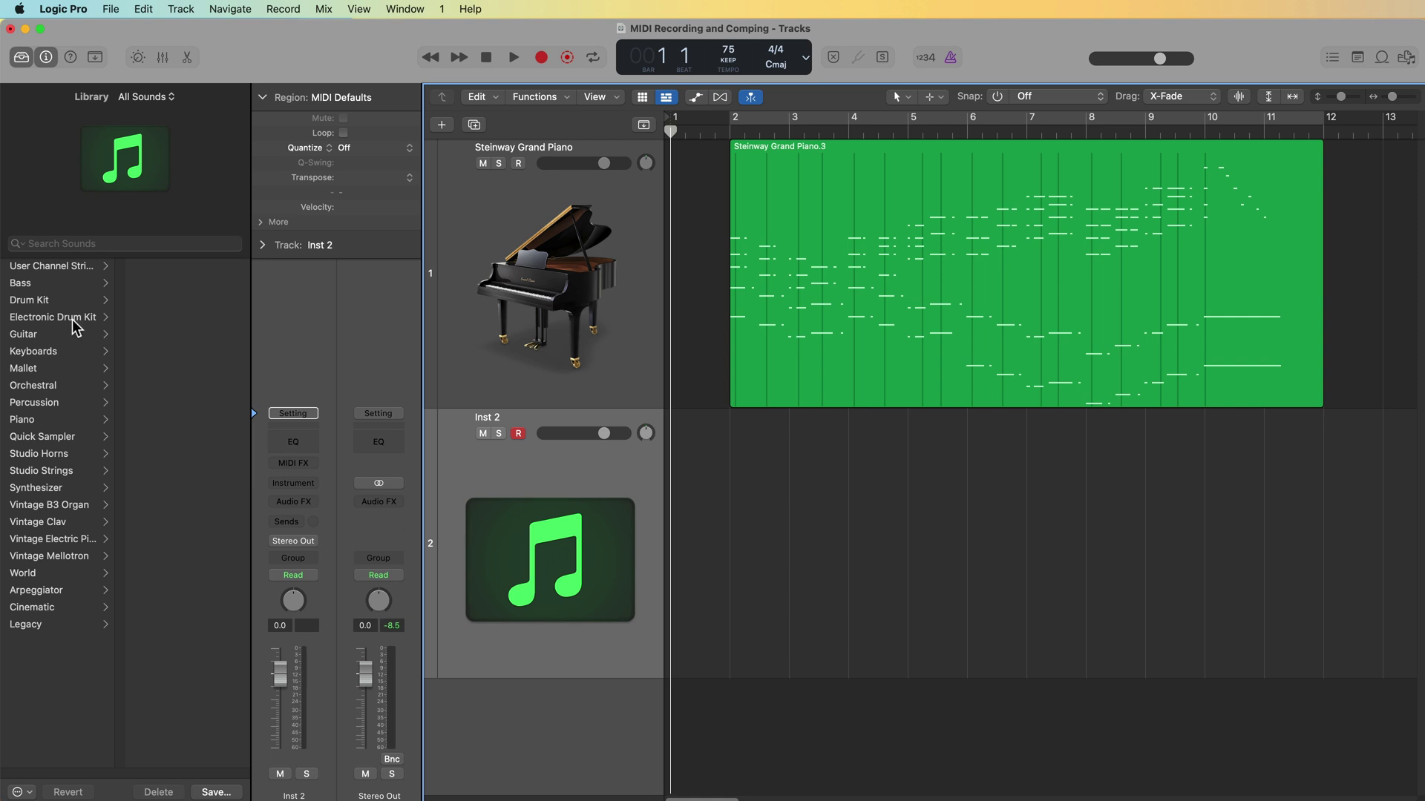
# Load the Manchester drum kit, arm the track and start recording a drum part
pyautogui.click(49, 305)
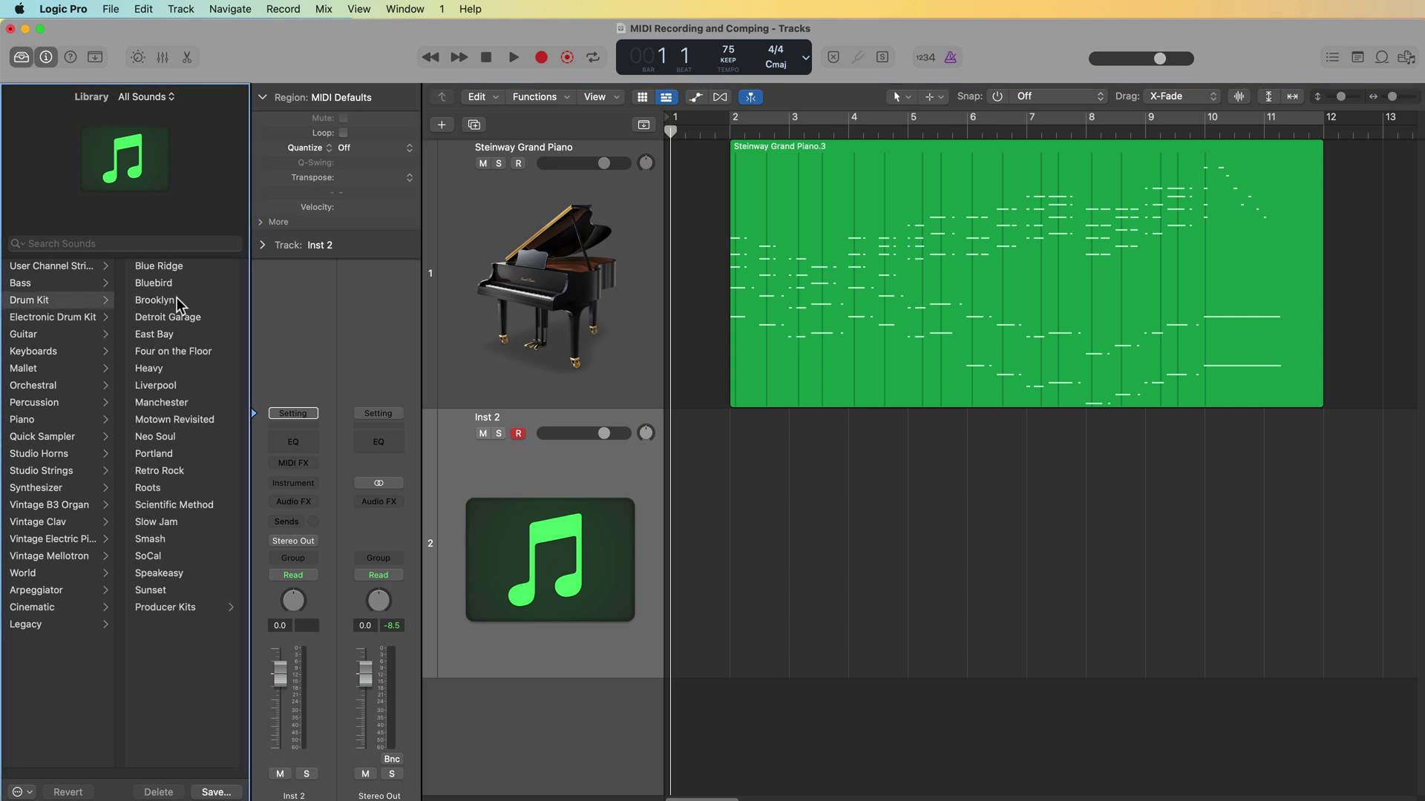
pyautogui.click(182, 402)
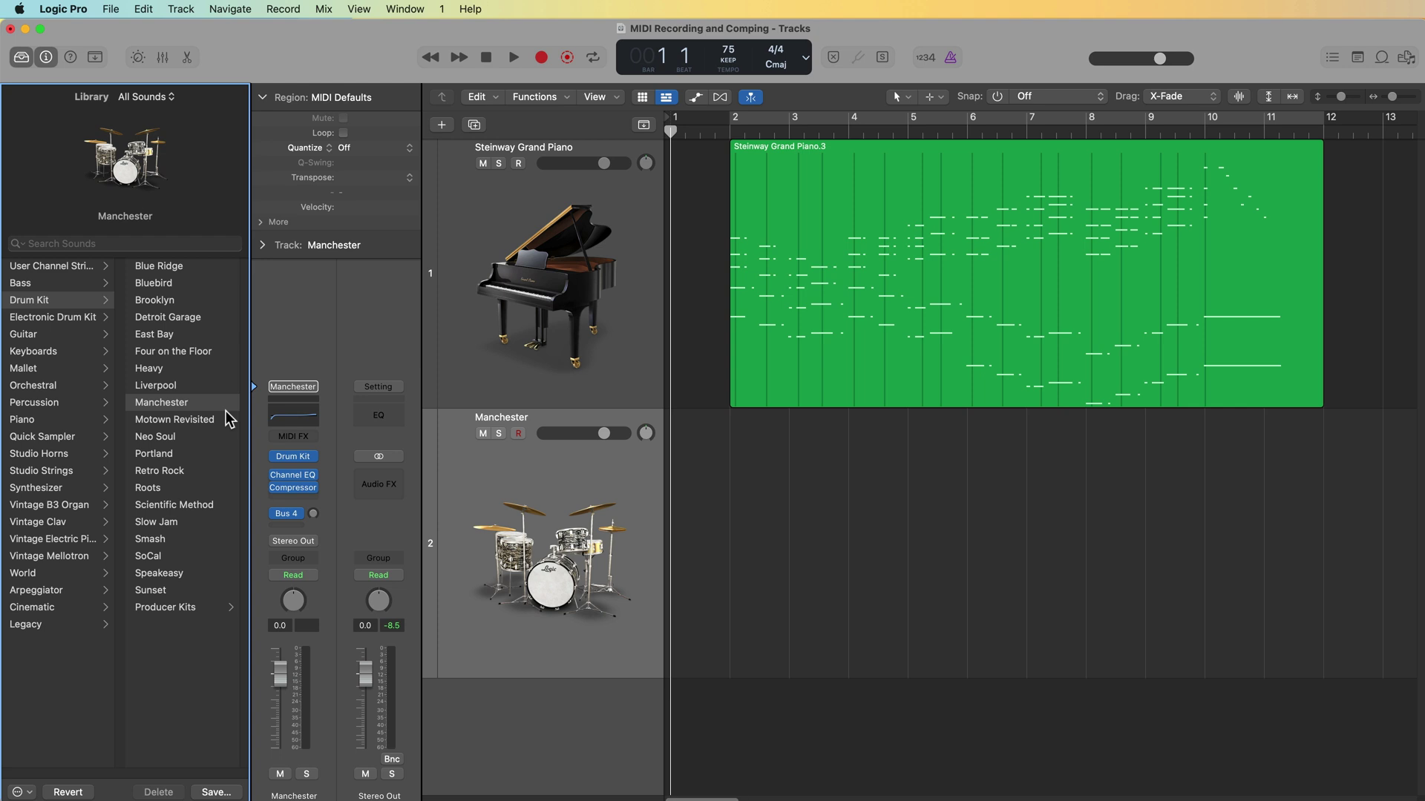
pyautogui.click(518, 433)
pyautogui.hscroll(1, 770, 524)
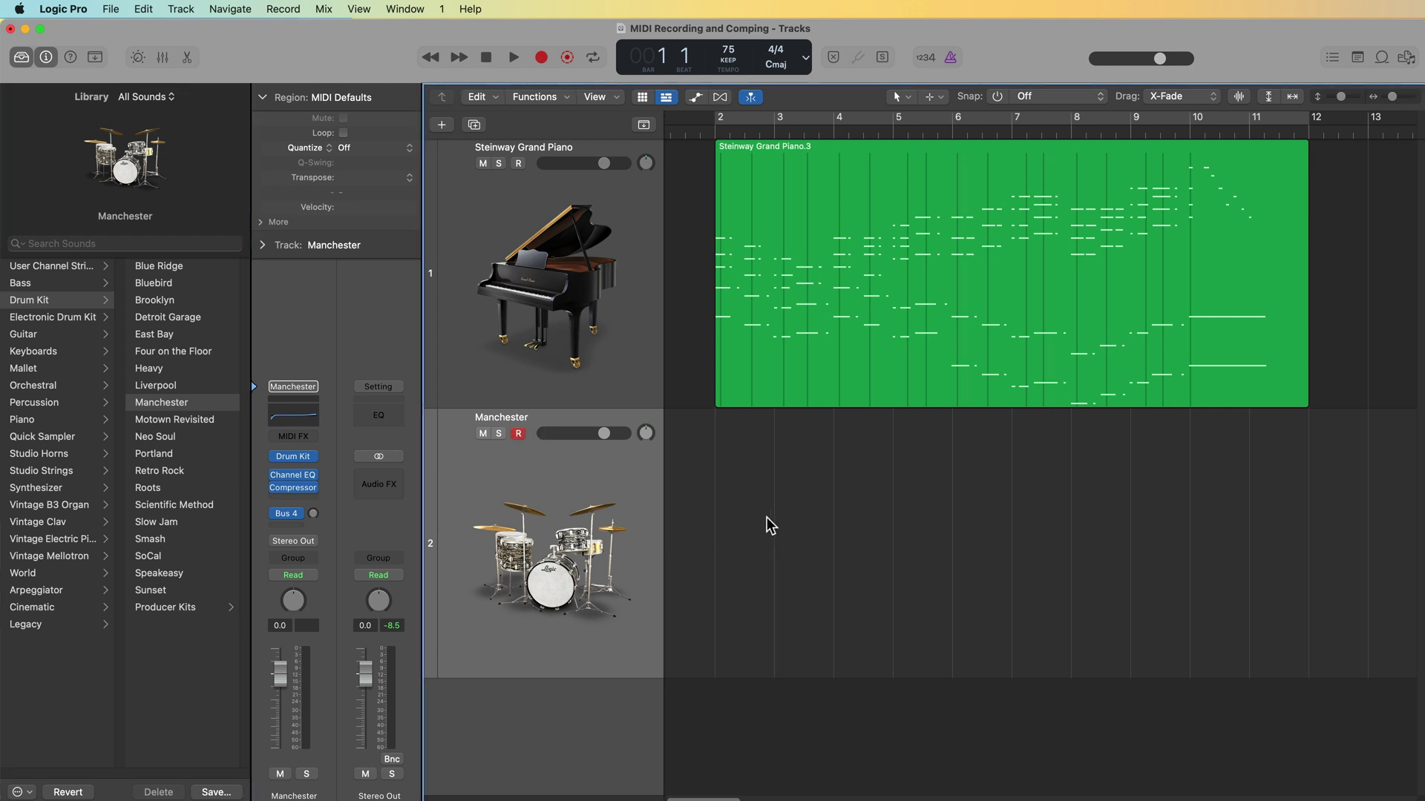
pyautogui.hscroll(-1, 771, 517)
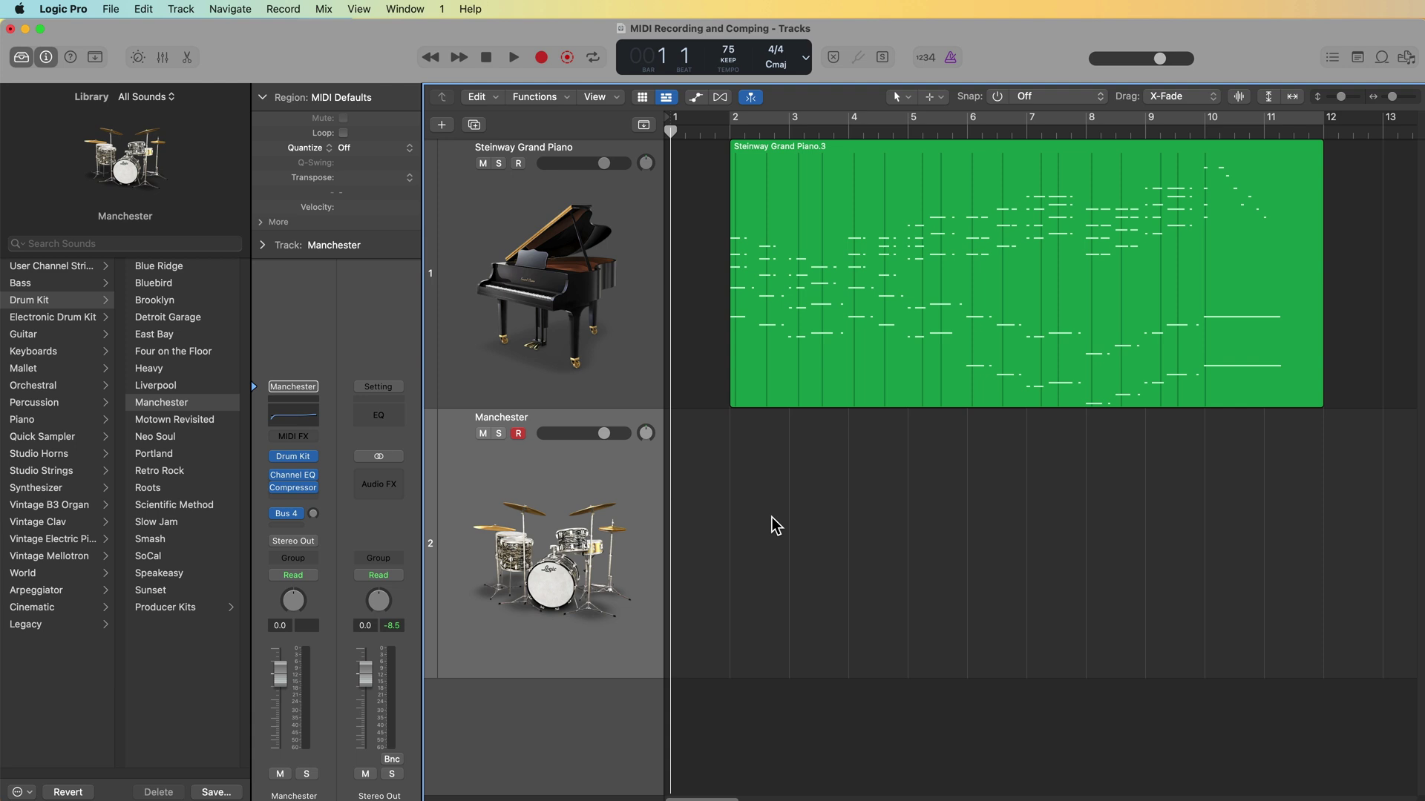
pyautogui.press('r')
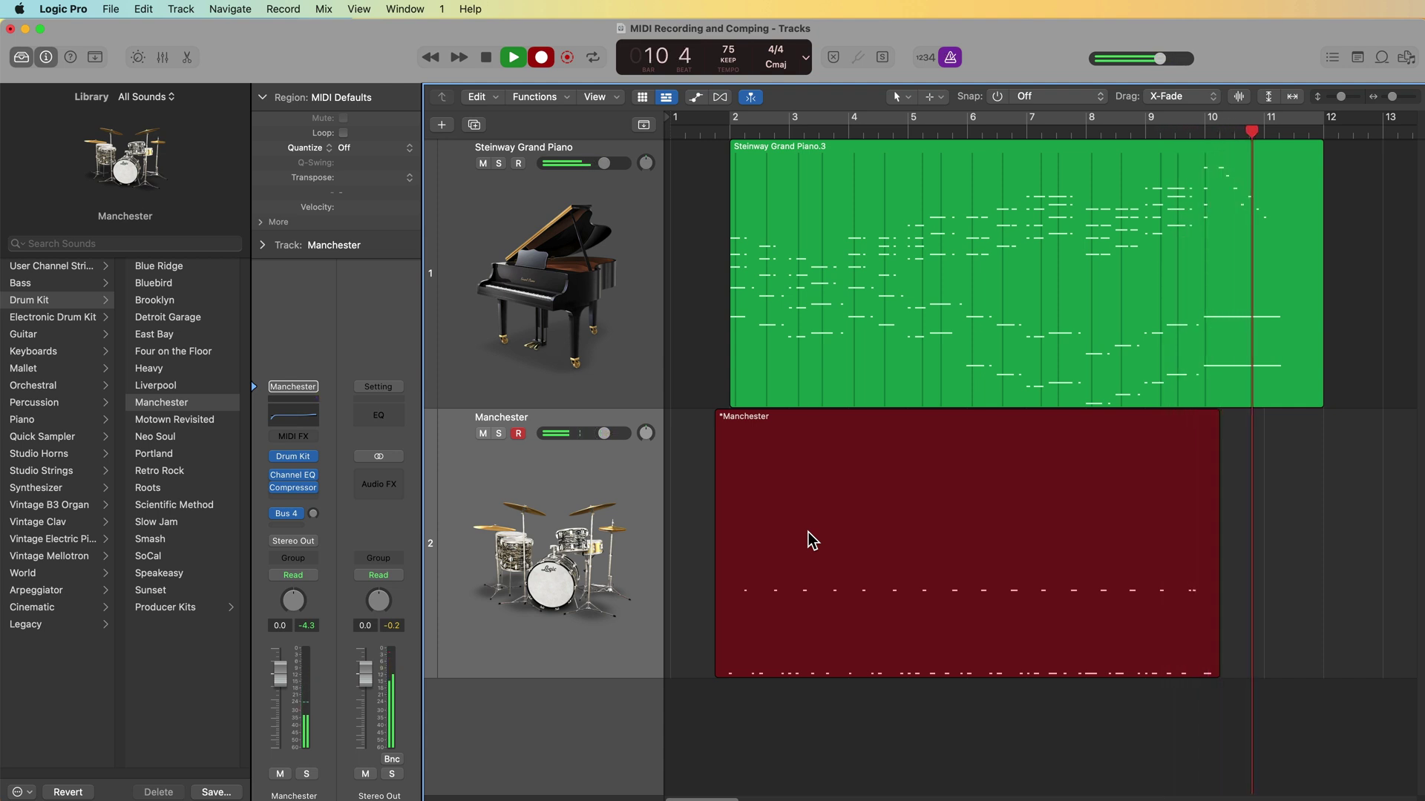
# Stop the first drum take, return to the project start and record a second merging pass
pyautogui.press('space')
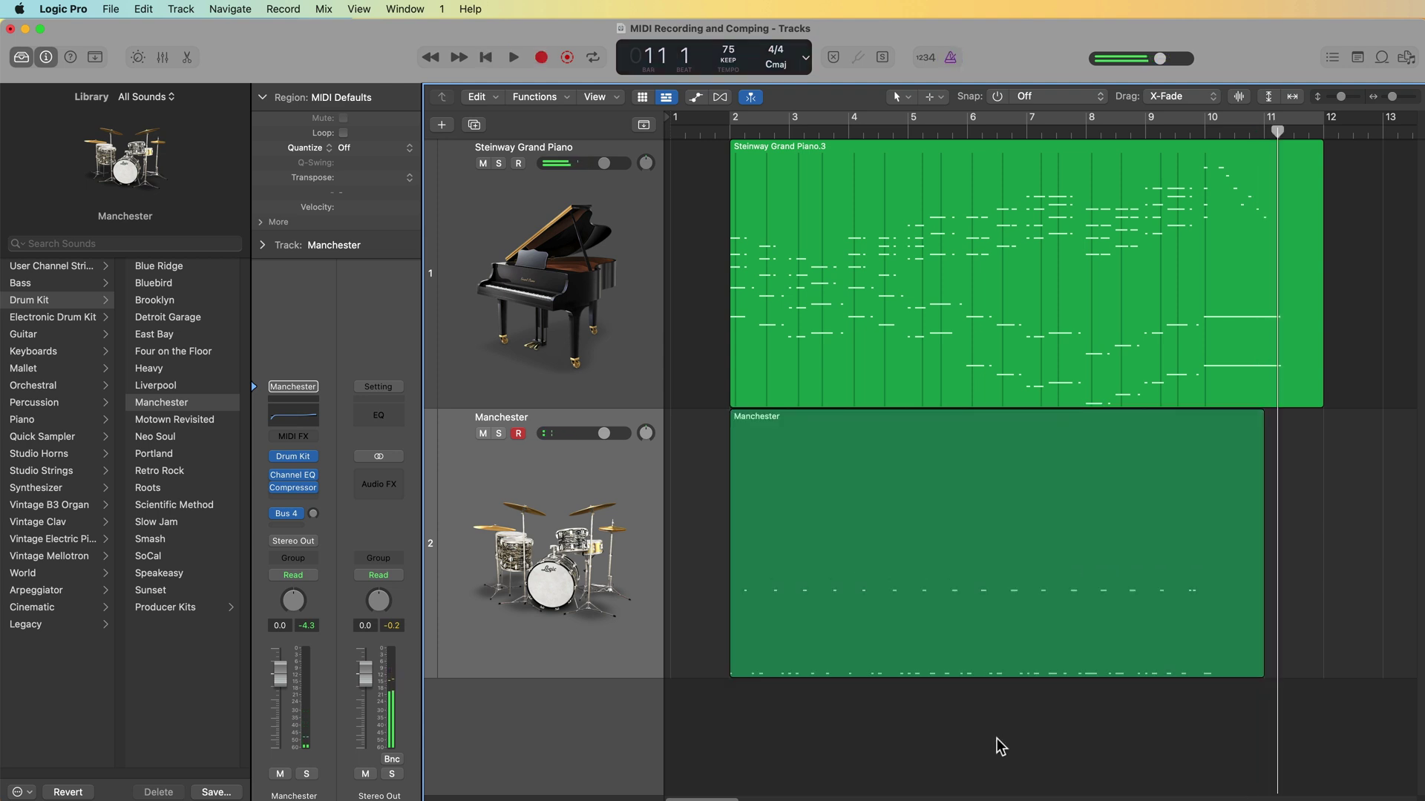
pyautogui.press('Return')
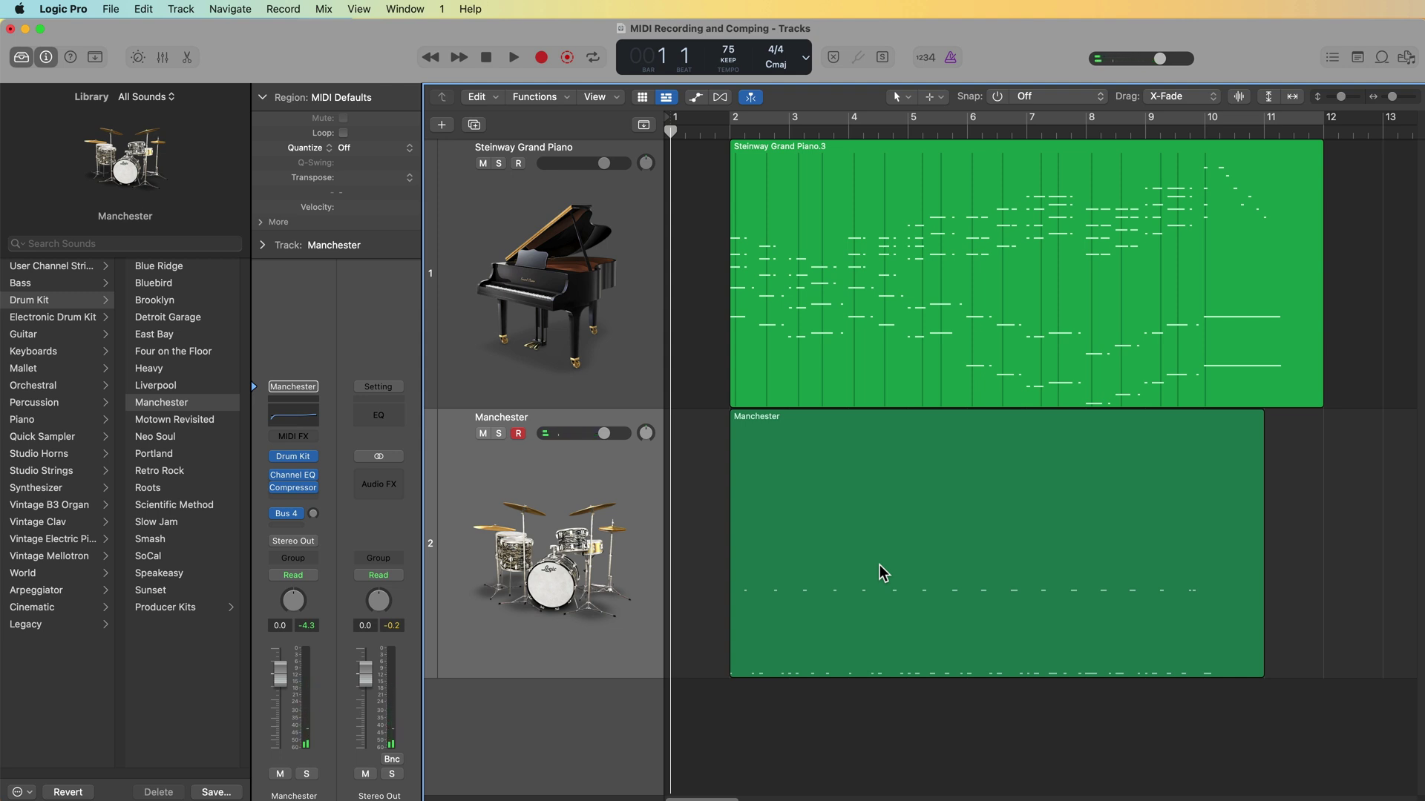
pyautogui.press('r')
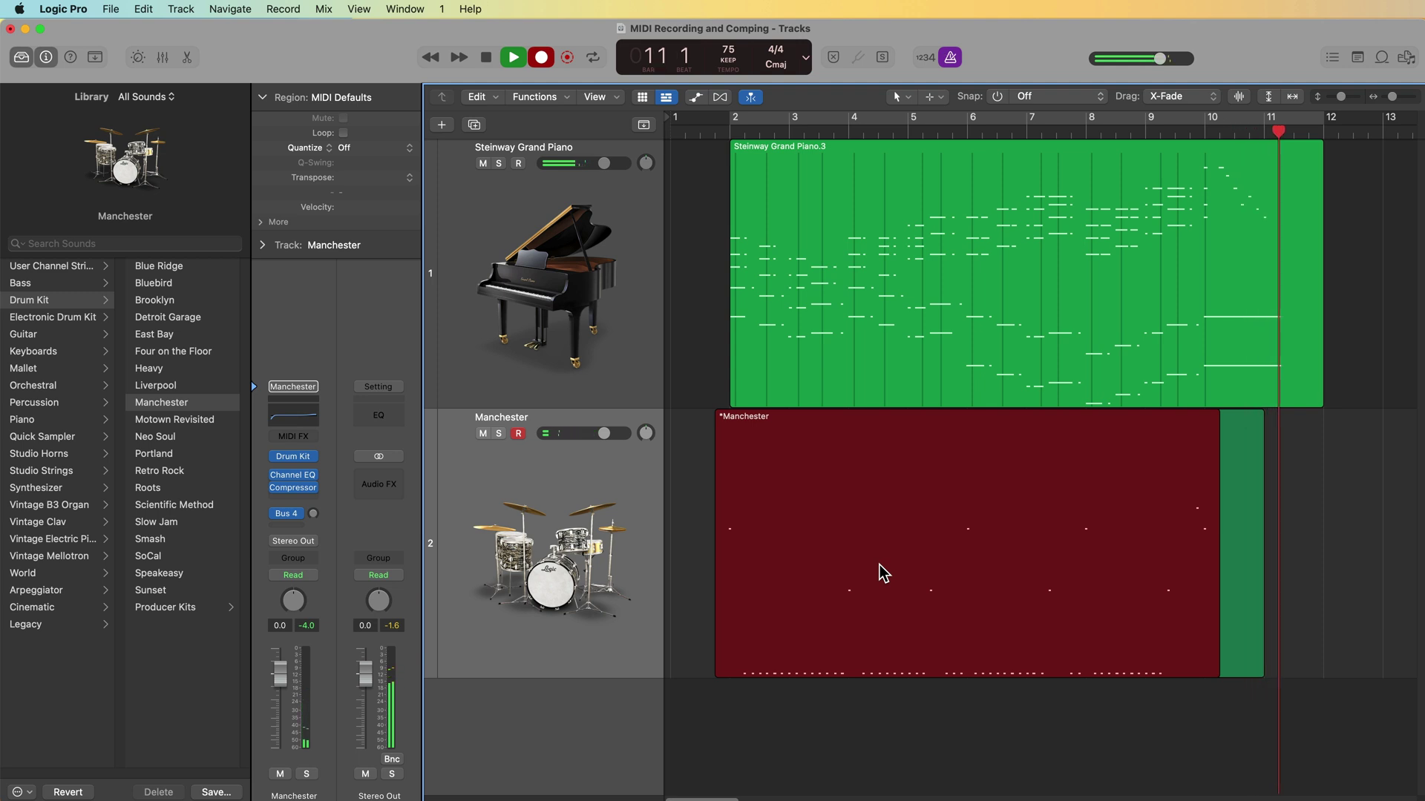
pyautogui.press('space')
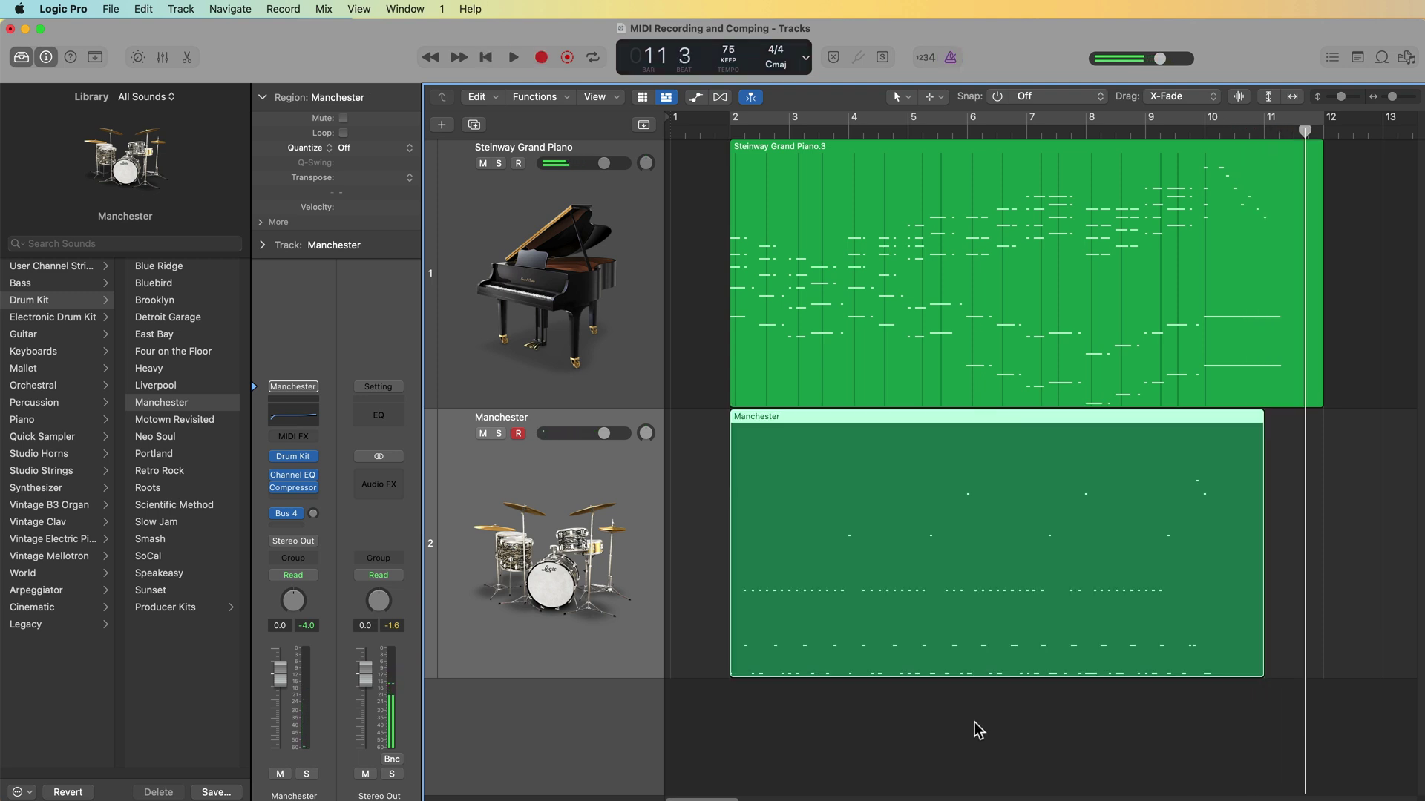
# Change the quantize strength on all Manchester drum notes, close the editor and disarm the track
pyautogui.doubleClick(913, 580)
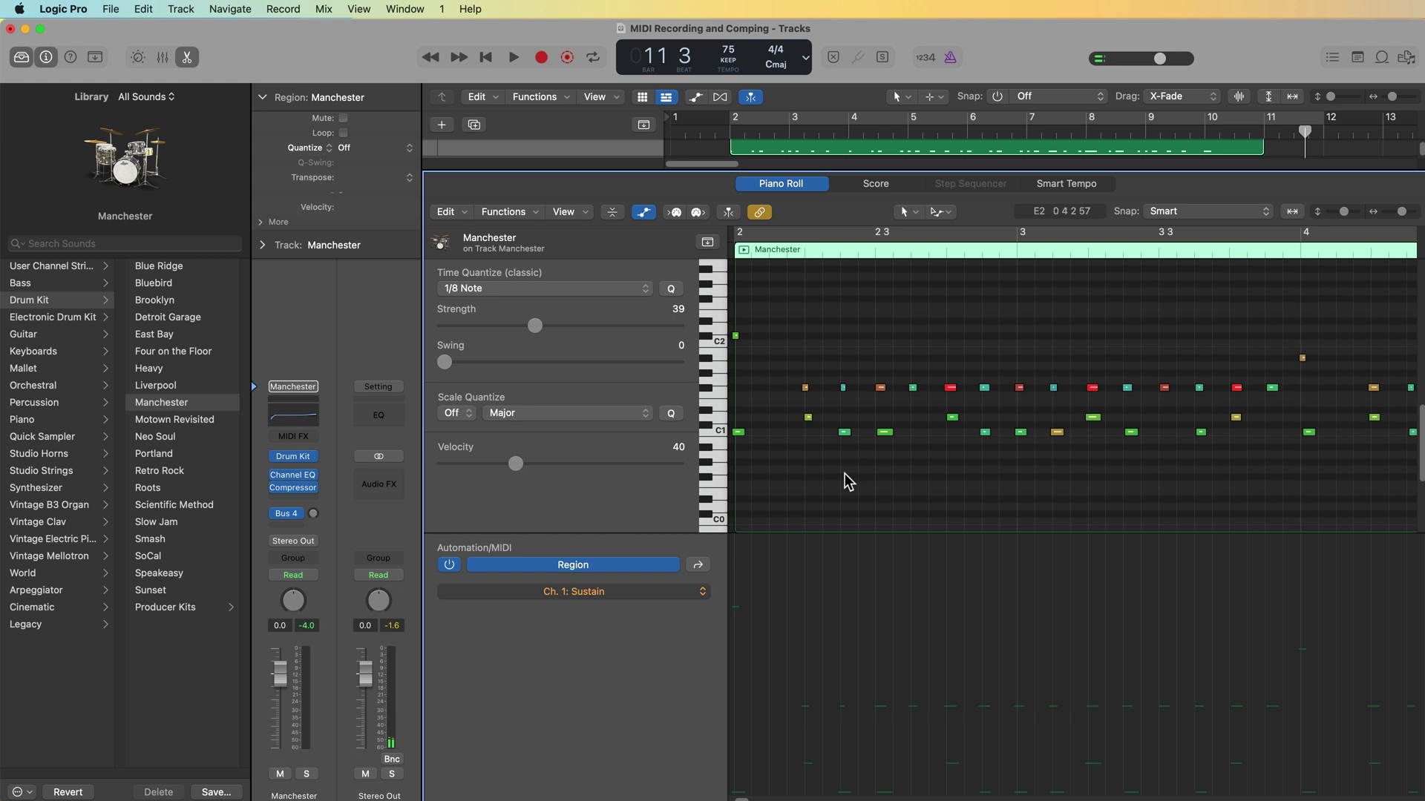
pyautogui.press('super+a')
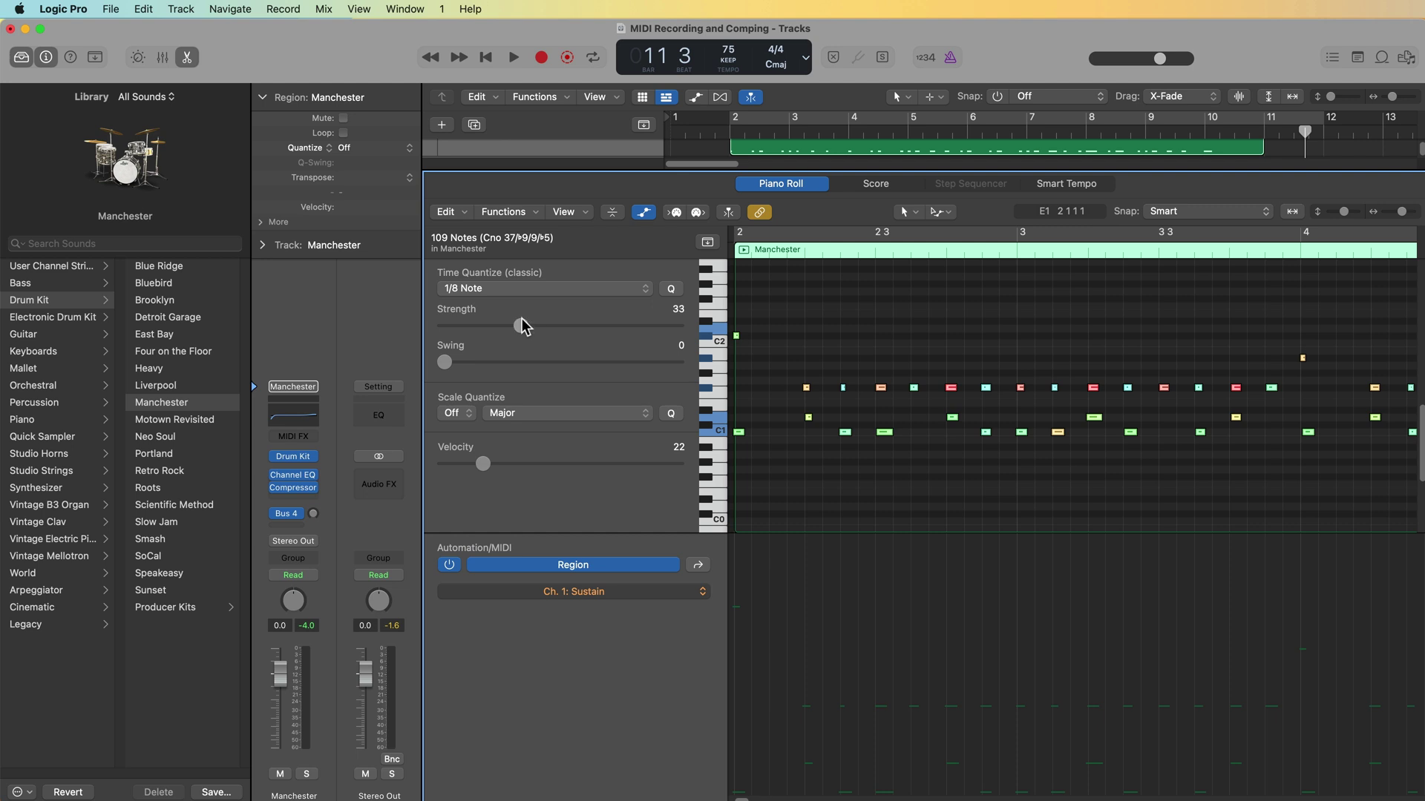
pyautogui.moveTo(534, 326); pyautogui.dragTo(626, 348)
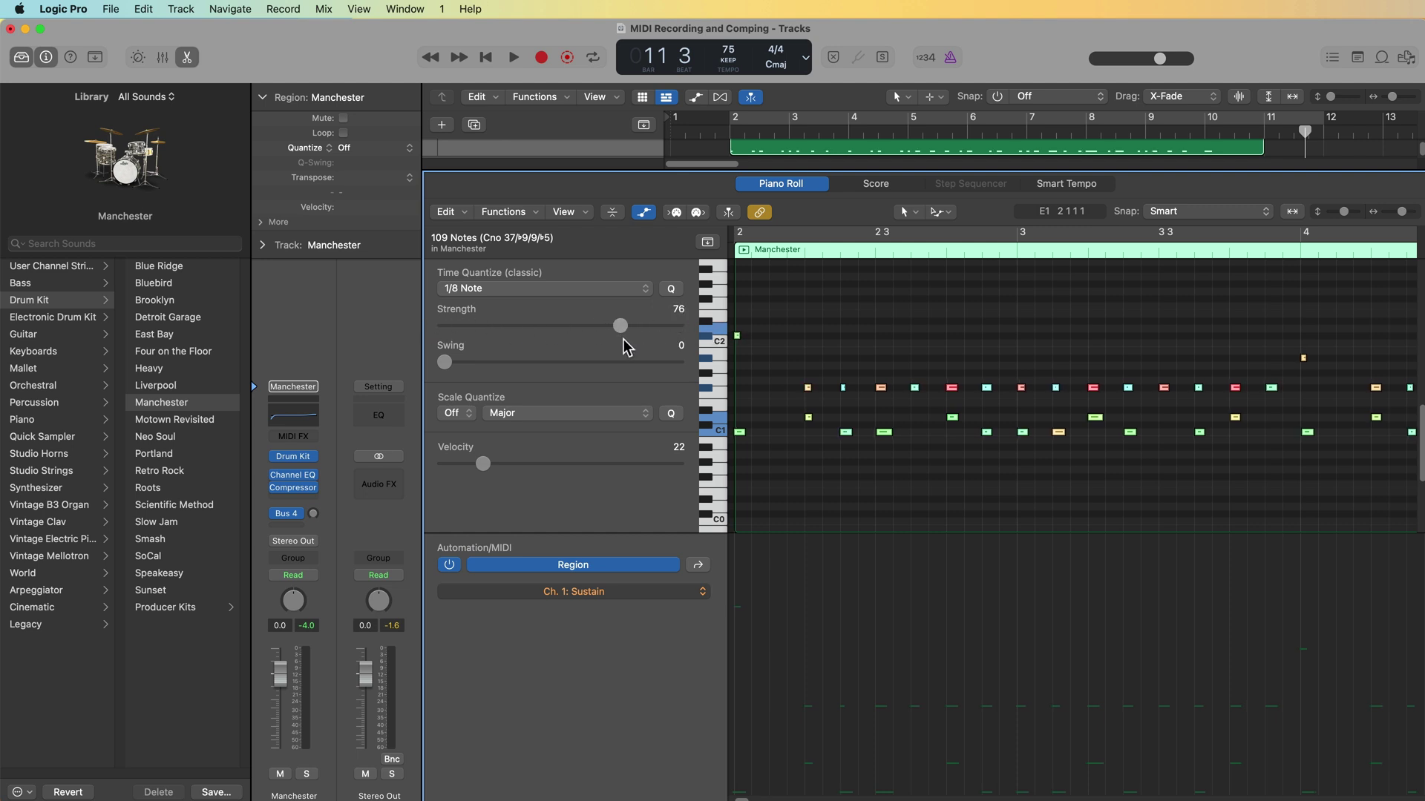
pyautogui.click(788, 482)
pyautogui.press('e')
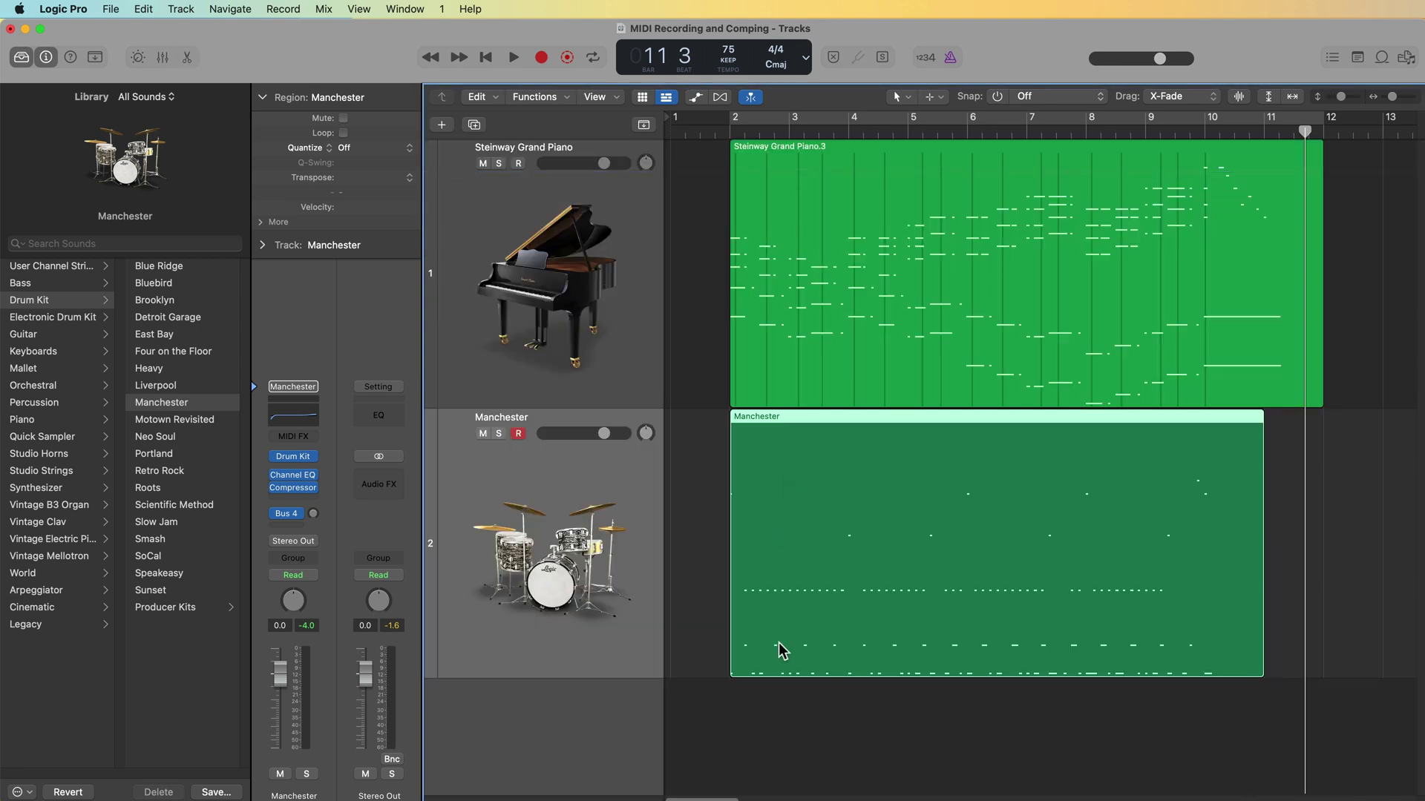
pyautogui.click(851, 735)
pyautogui.click(520, 436)
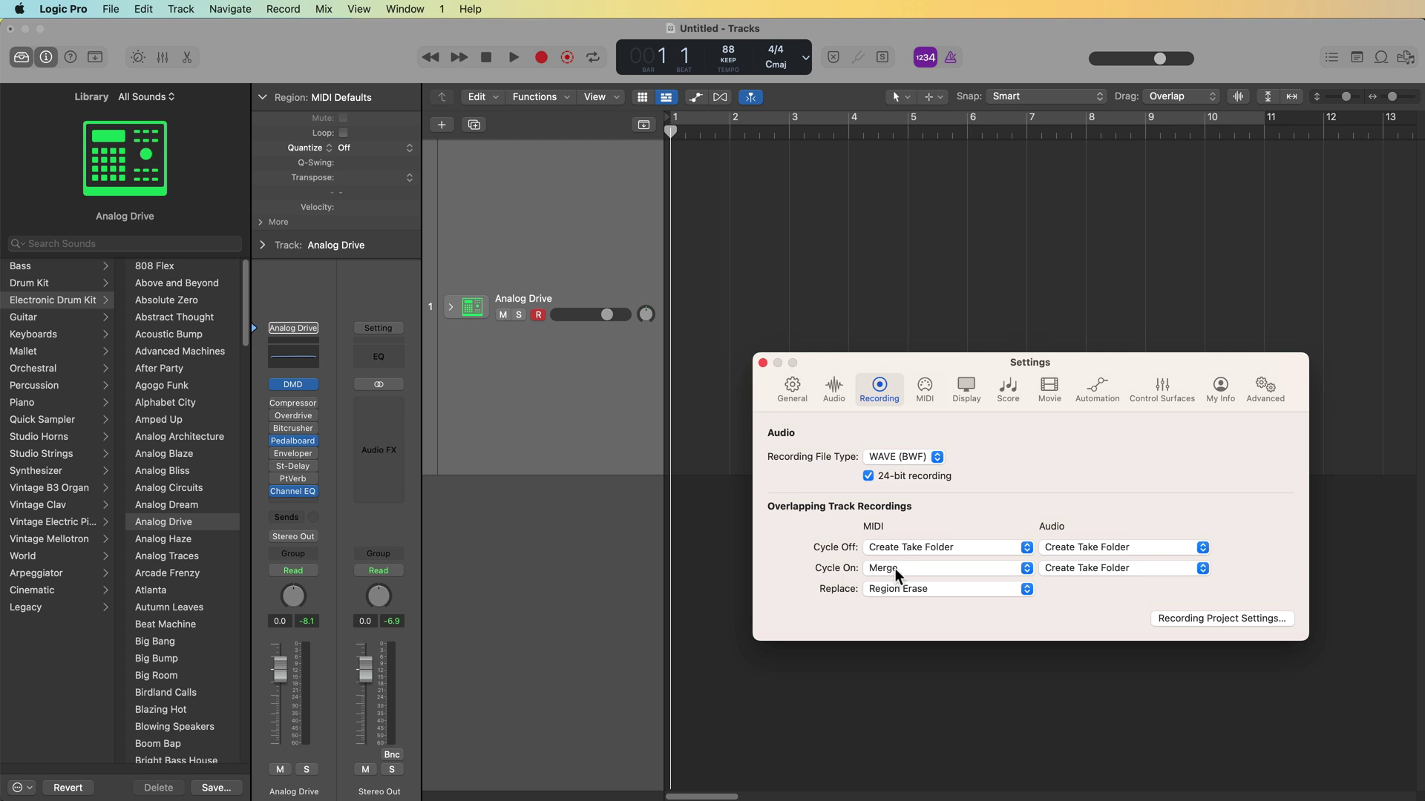
# Close Recording settings, turn on Cycle and shorten the loop to bars 1–6
pyautogui.click(763, 363)
pyautogui.click(873, 120)
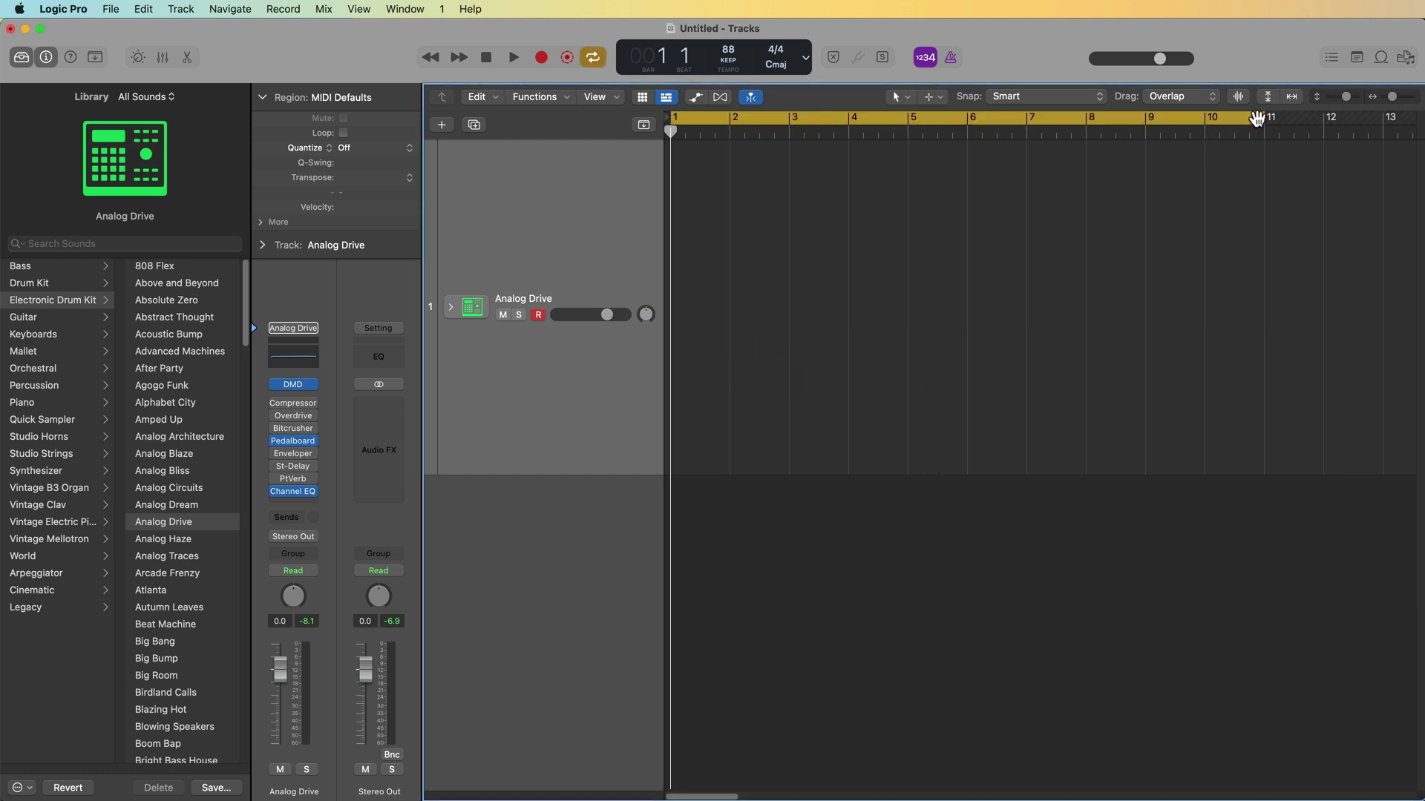
pyautogui.moveTo(1264, 117); pyautogui.dragTo(1027, 196)
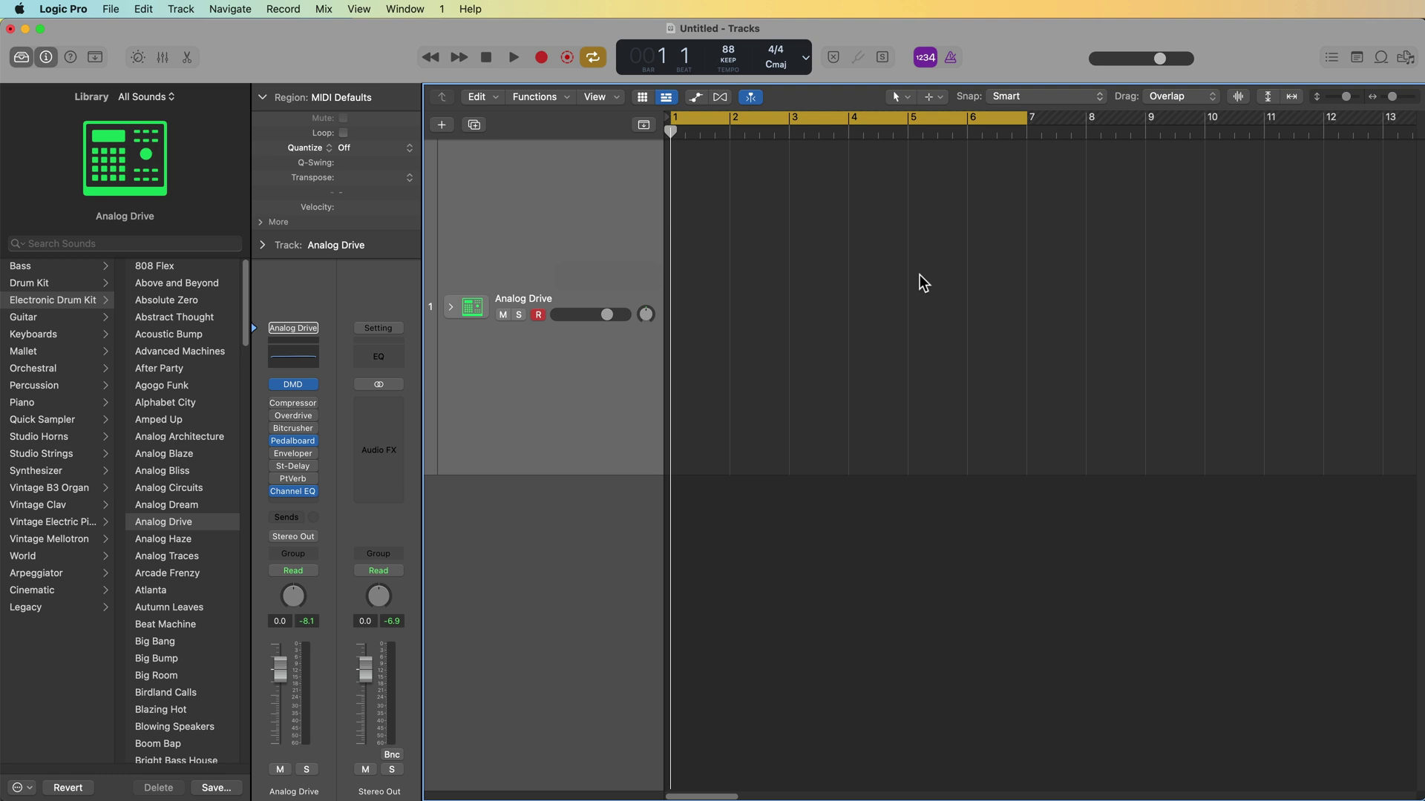
# Set the Analog Drive region's quantize value to 1/16 Note and start recording
pyautogui.click(358, 152)
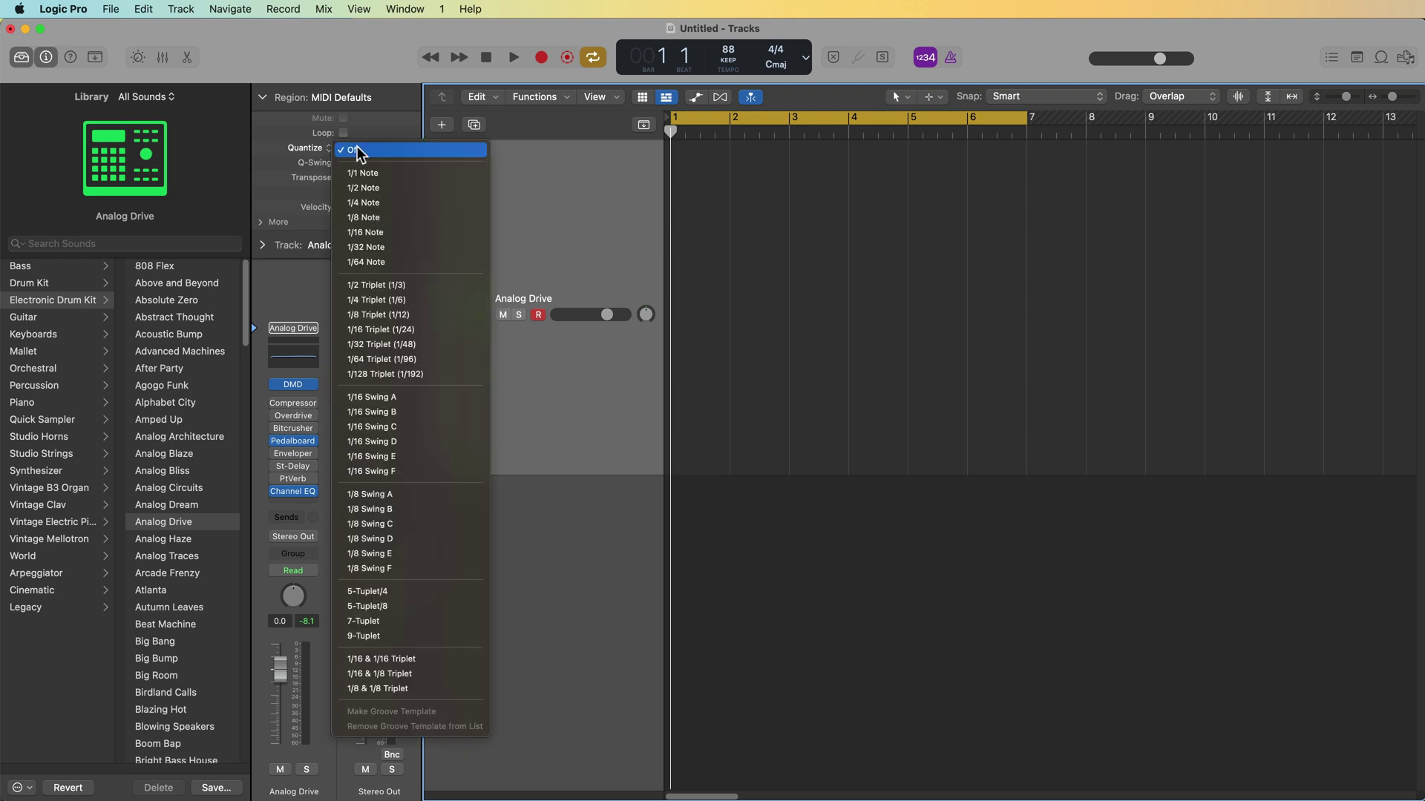
pyautogui.click(764, 237)
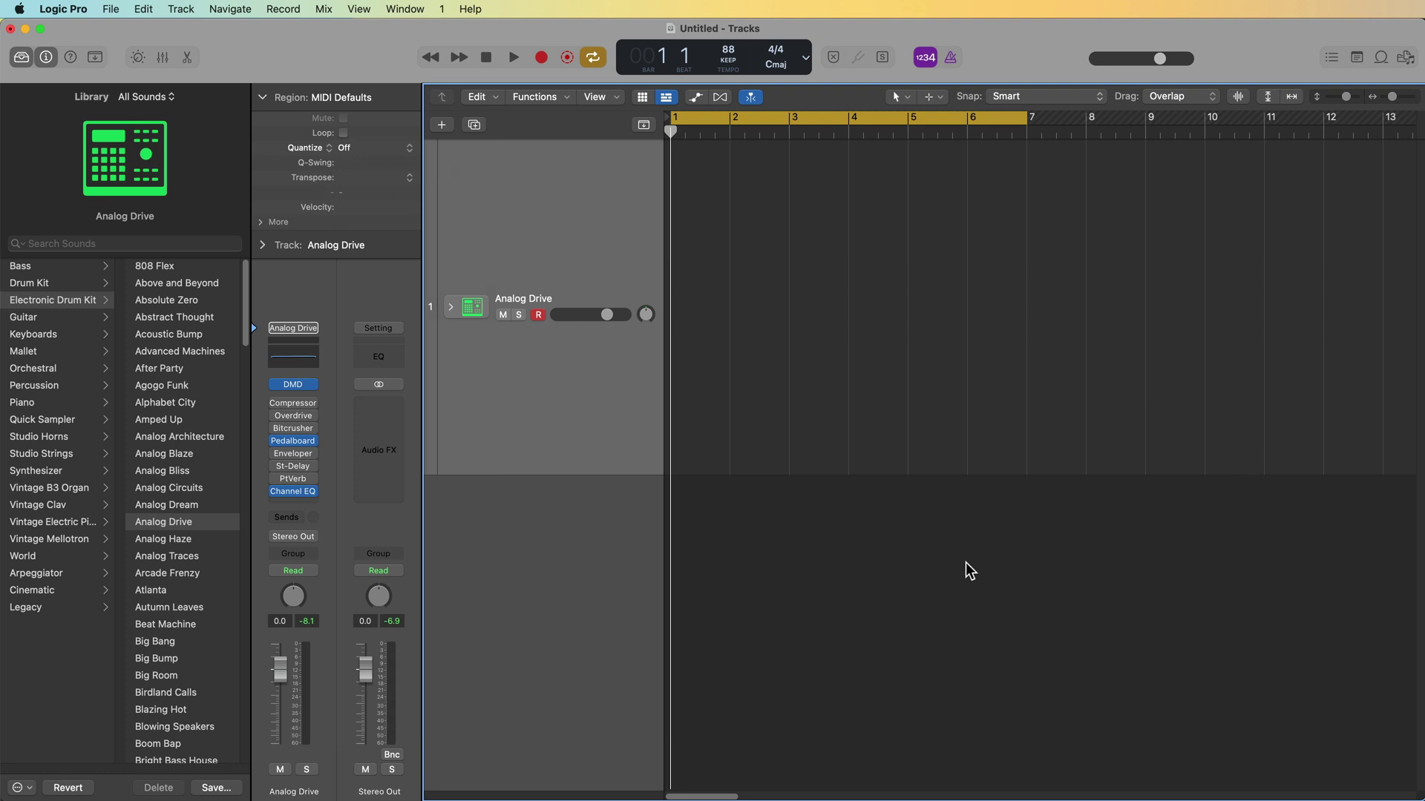
pyautogui.click(364, 146)
pyautogui.click(383, 234)
pyautogui.press('r')
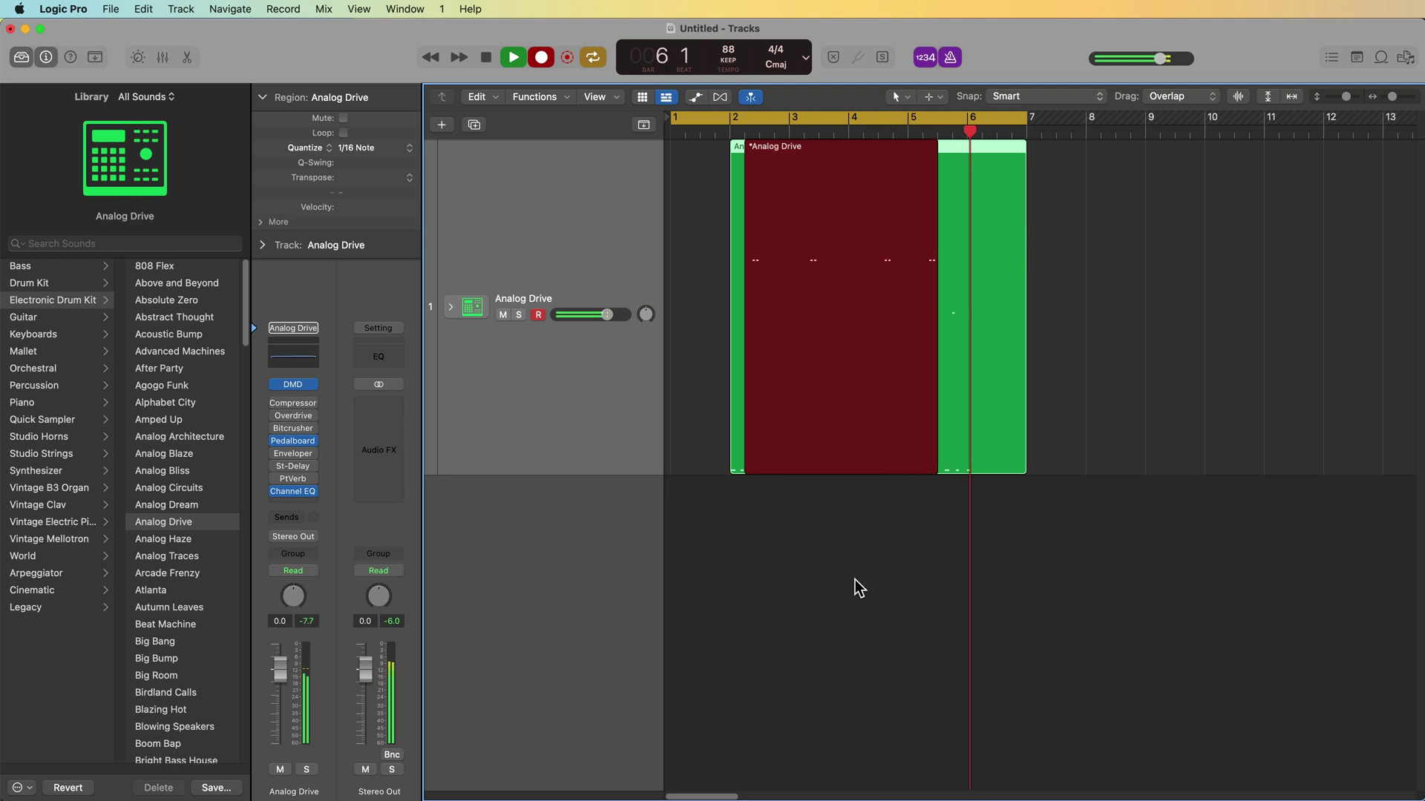
# Stop cycle recording, leaving one merged Analog Drive region across bars 2–7
pyautogui.press('space')
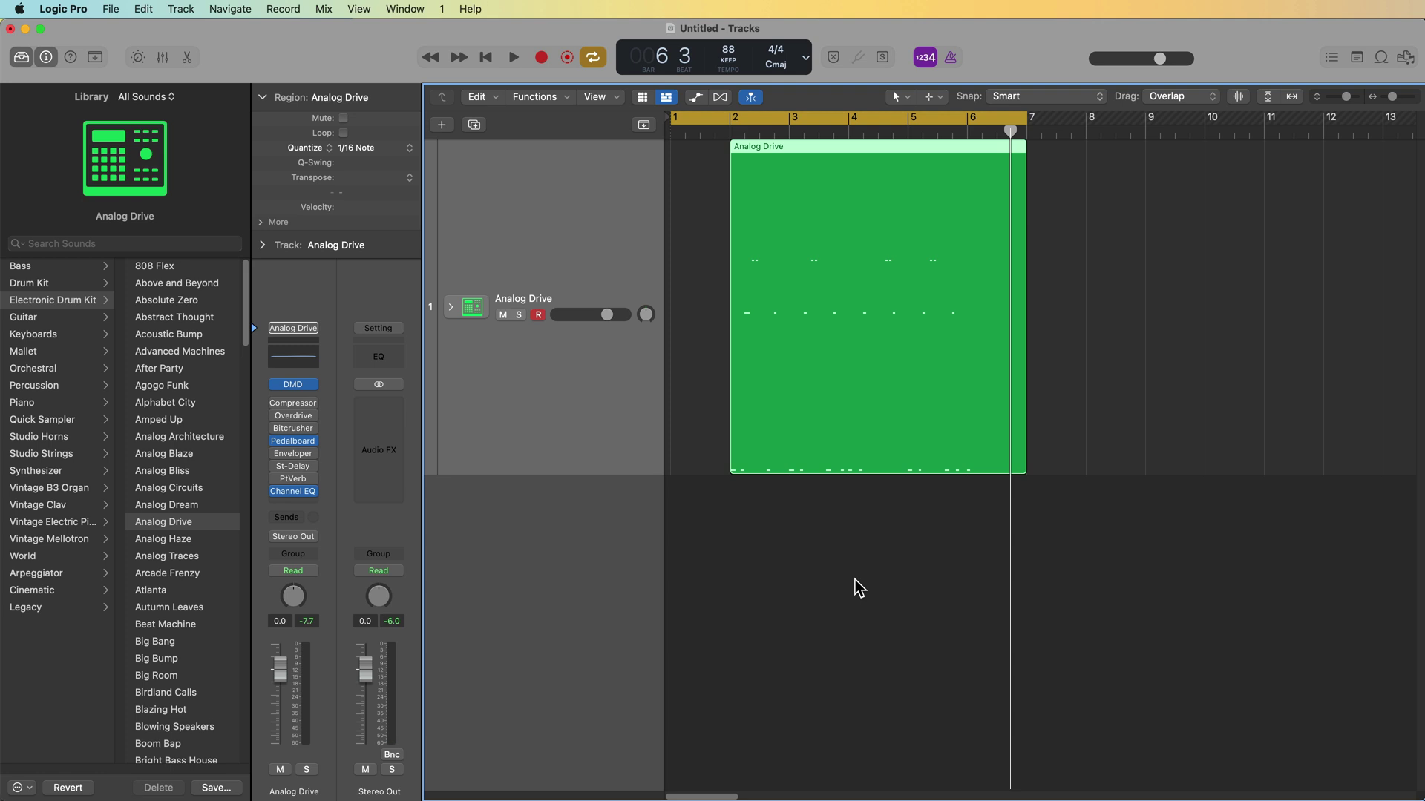
# Record another drum pass from the project start, adding hits to the Analog Drive region
pyautogui.press('Return')
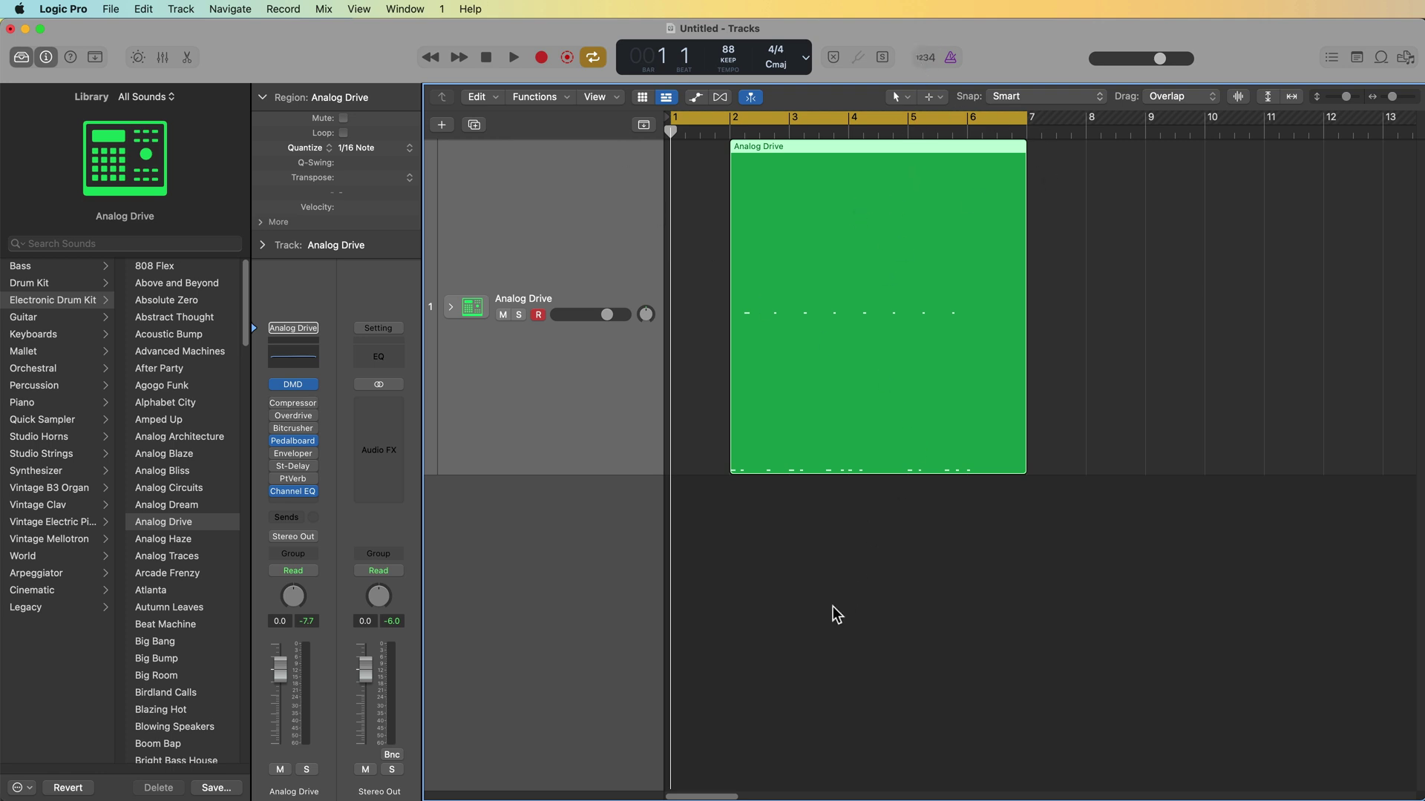
pyautogui.press('r')
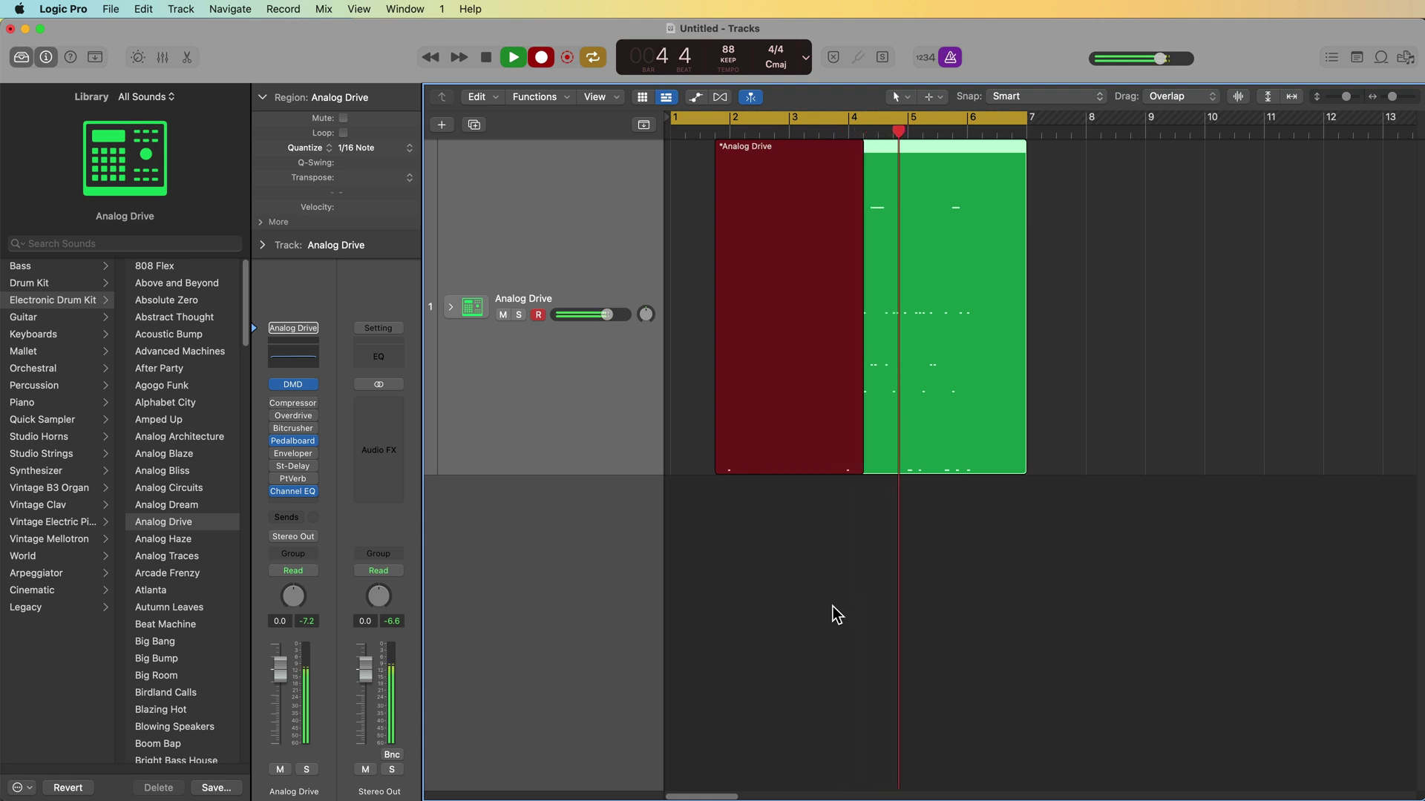
pyautogui.press('space')
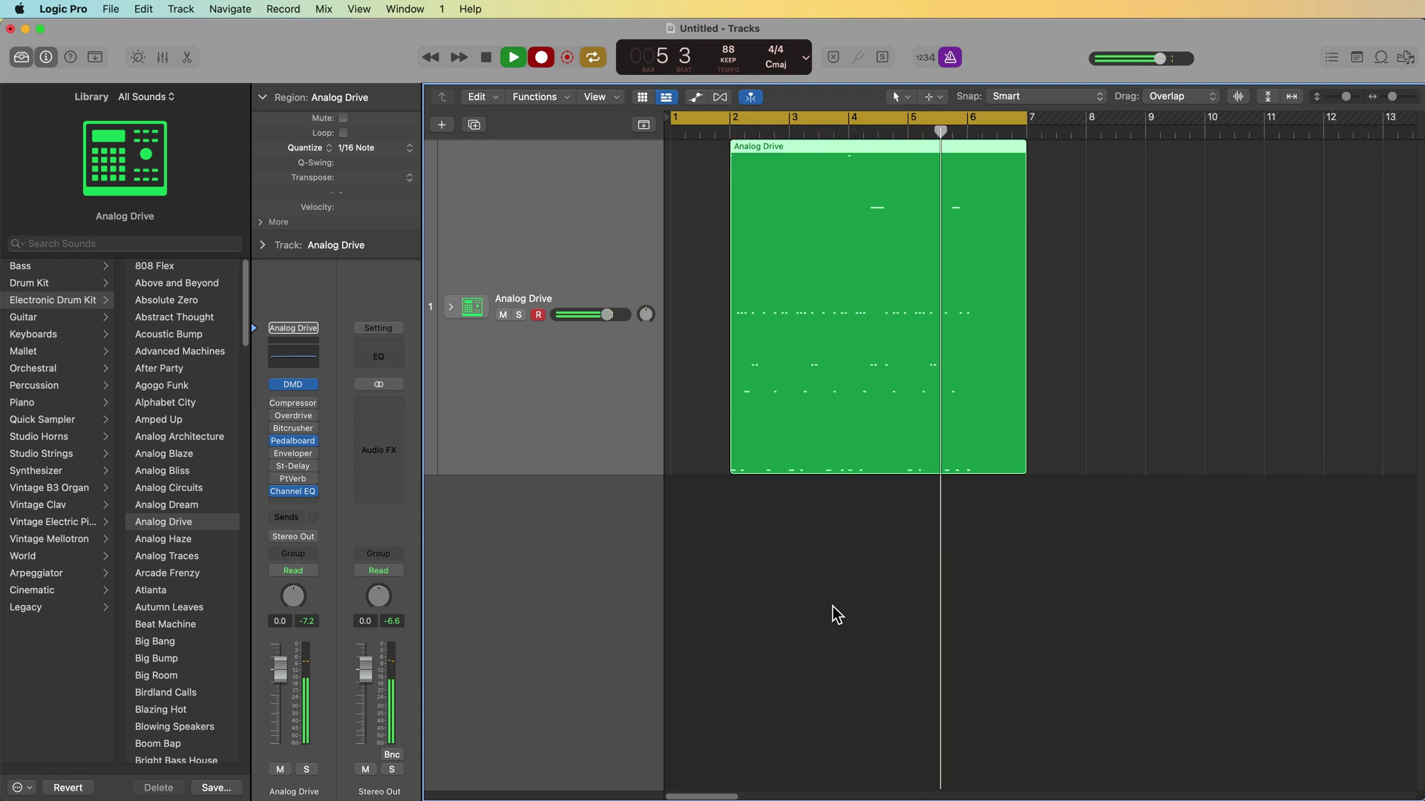
# Turn off cycle and open the Analog Drive region in an enlarged, zoomed-in Piano Roll
pyautogui.press('c')
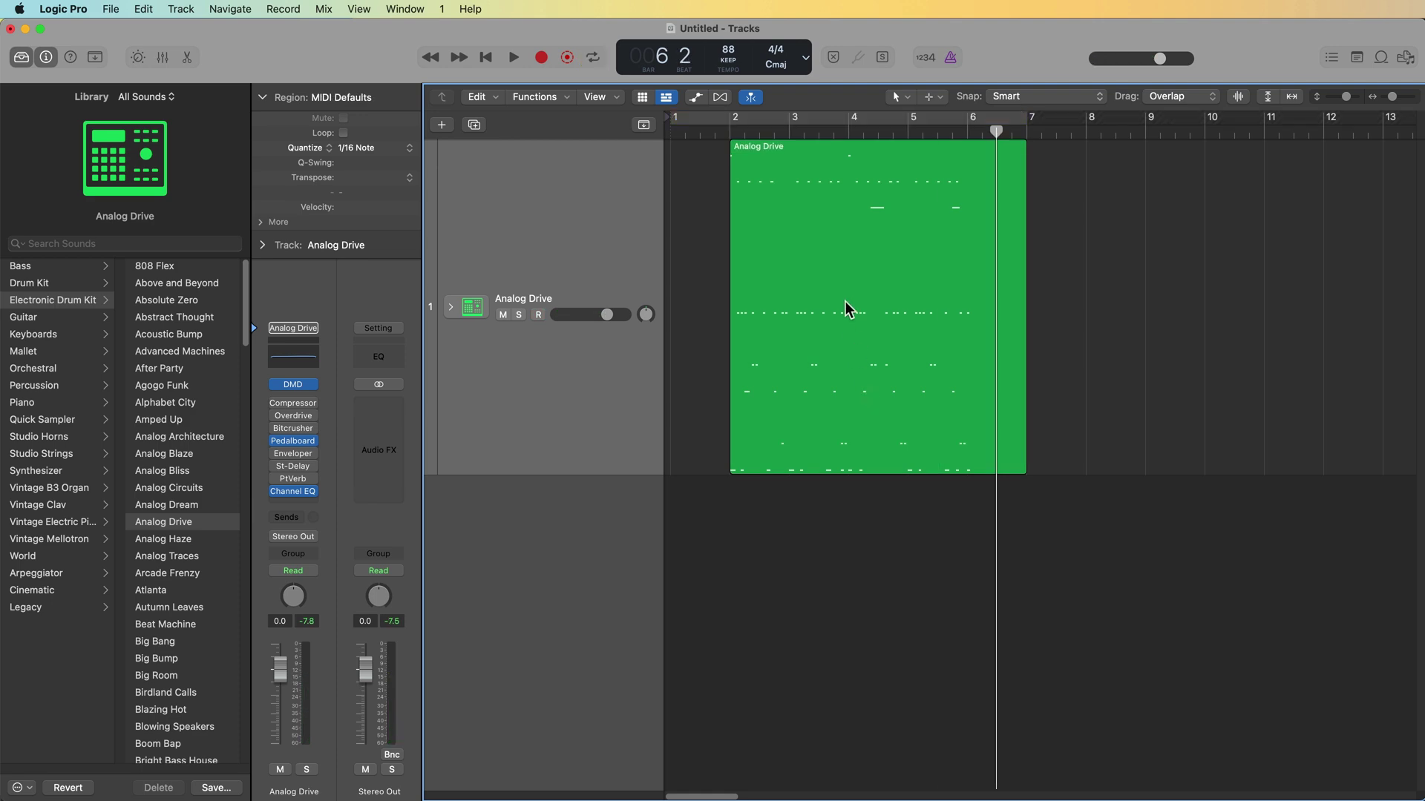
pyautogui.doubleClick(847, 309)
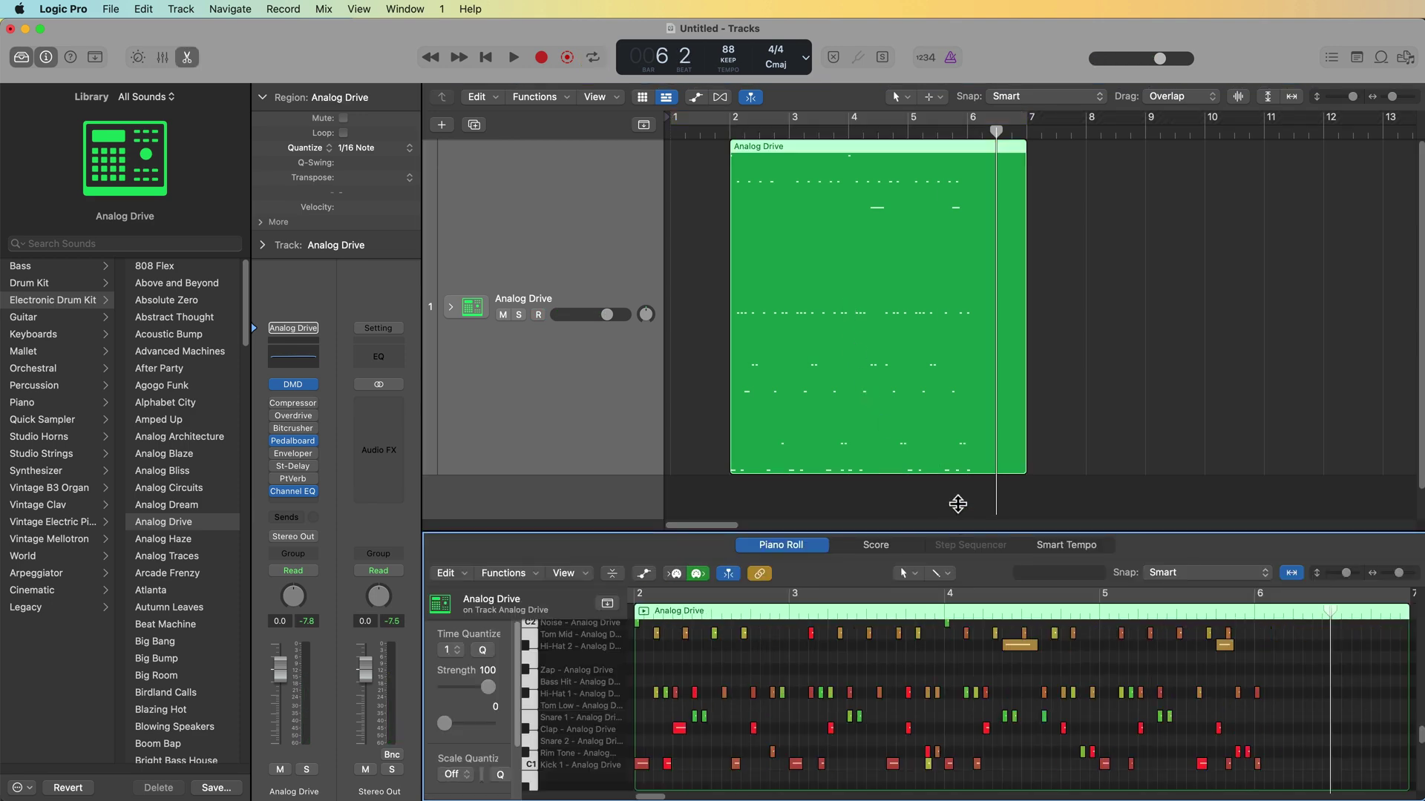
pyautogui.moveTo(957, 504); pyautogui.dragTo(929, 208)
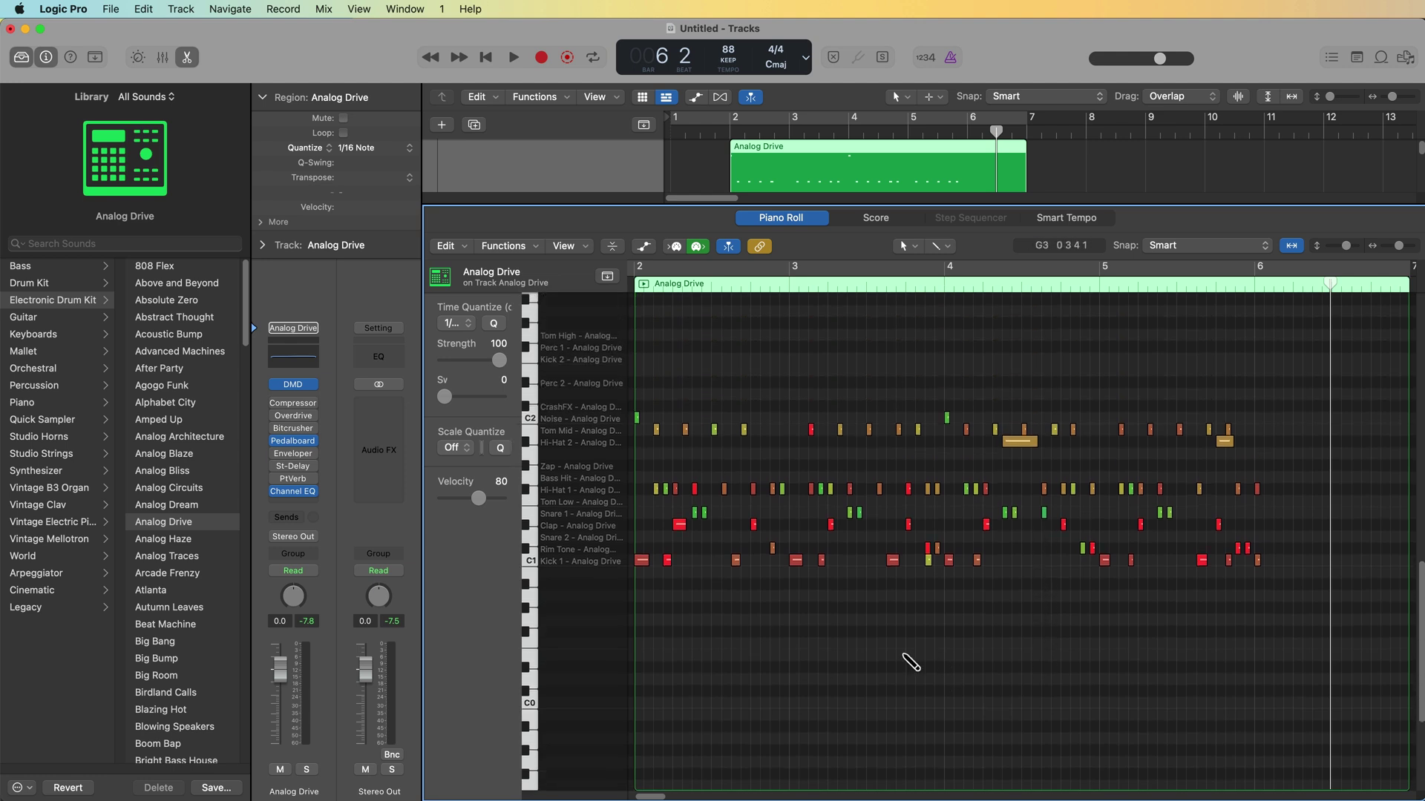
pyautogui.press('super+Down')
pyautogui.press('super+Right')
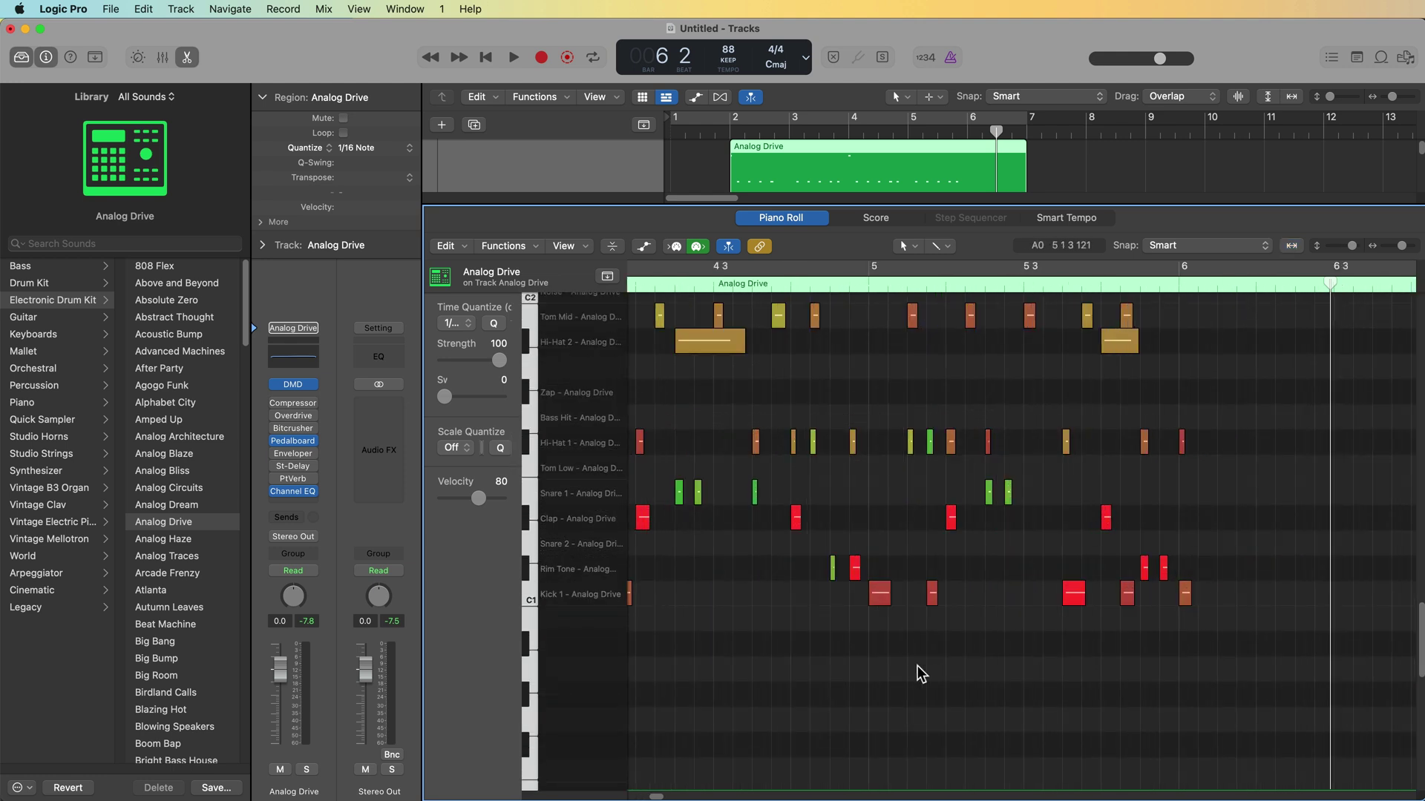
# Scroll through the drum notes, then close the Piano Roll to return to Tracks
pyautogui.hscroll(-10, 920, 674)
pyautogui.hscroll(-10, 920, 673)
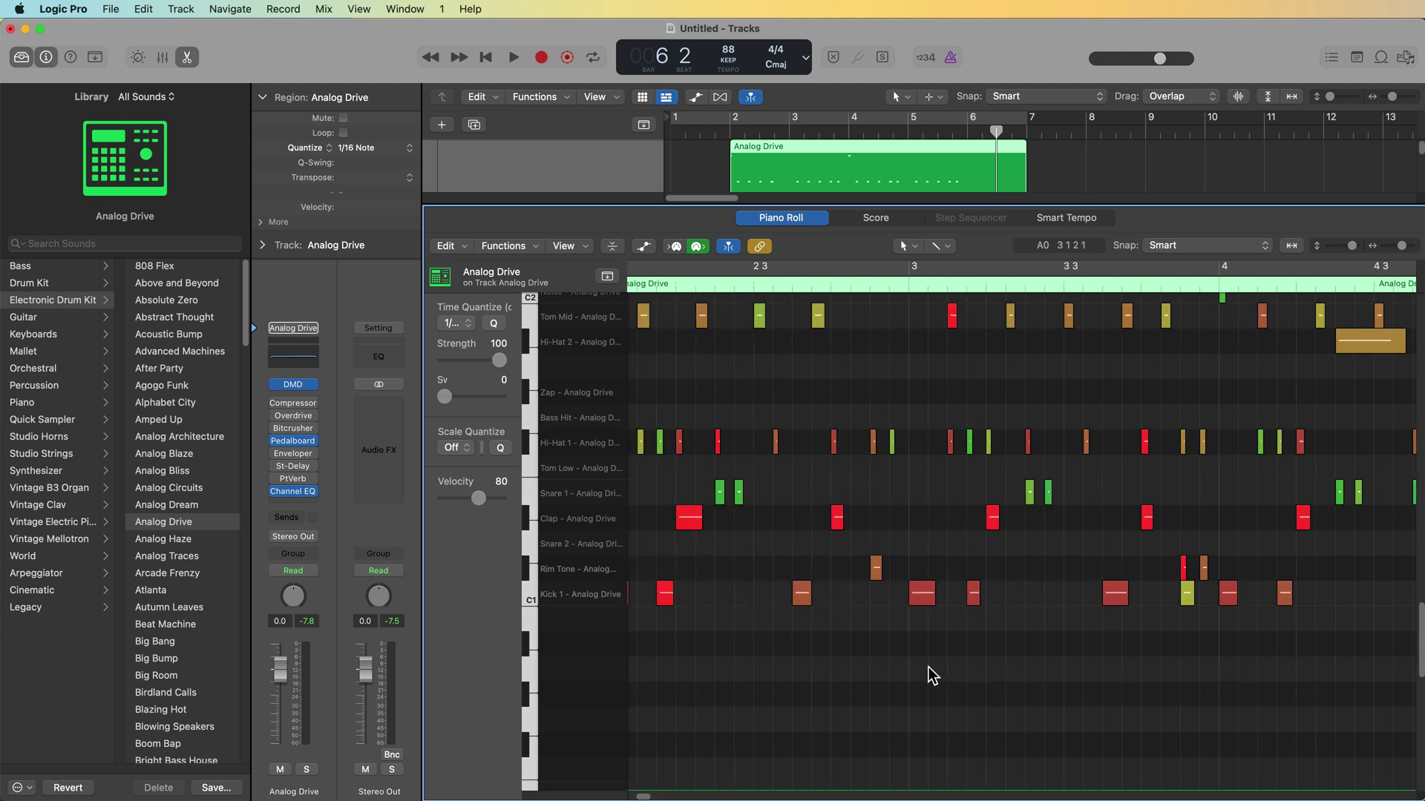
pyautogui.hscroll(-5, 933, 675)
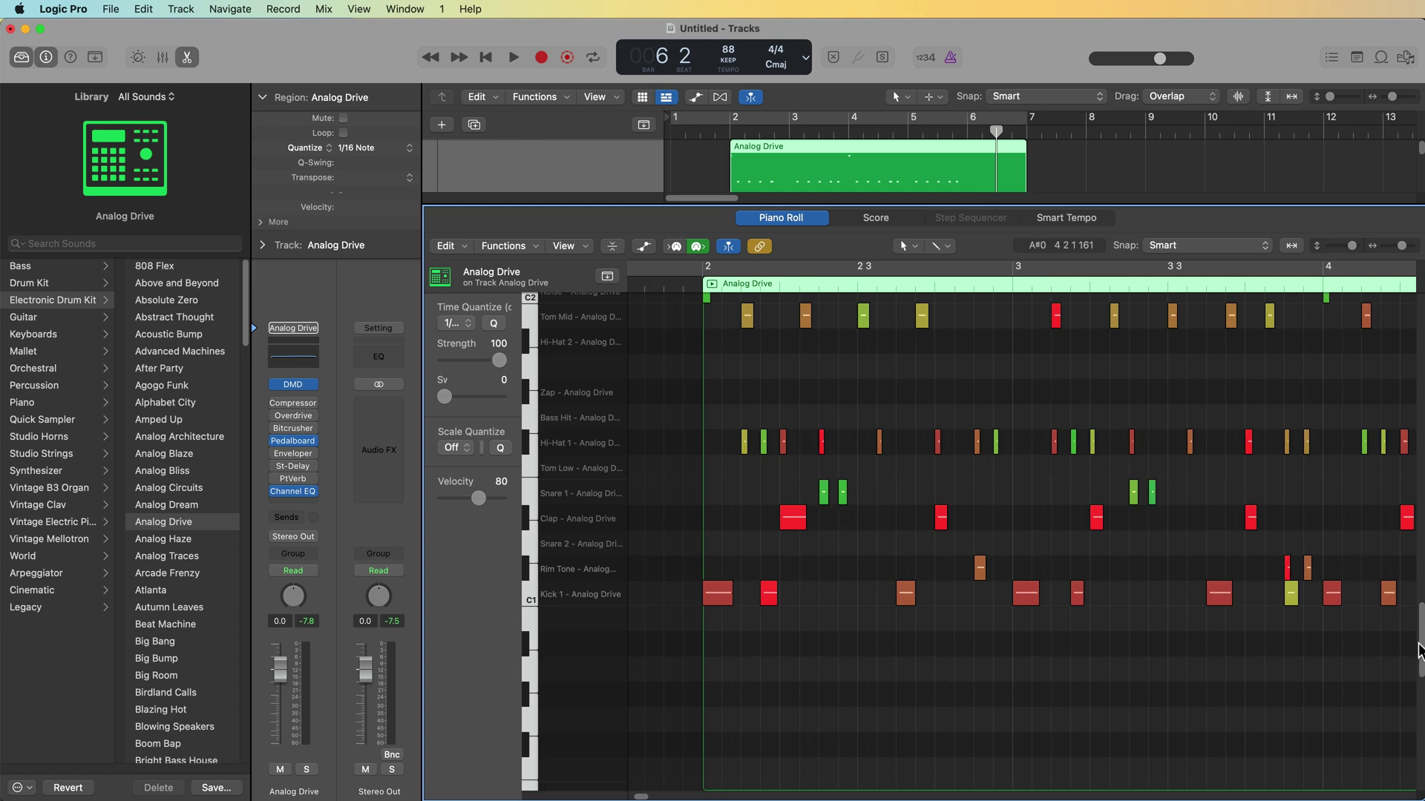
pyautogui.moveTo(1420, 648); pyautogui.dragTo(1421, 627)
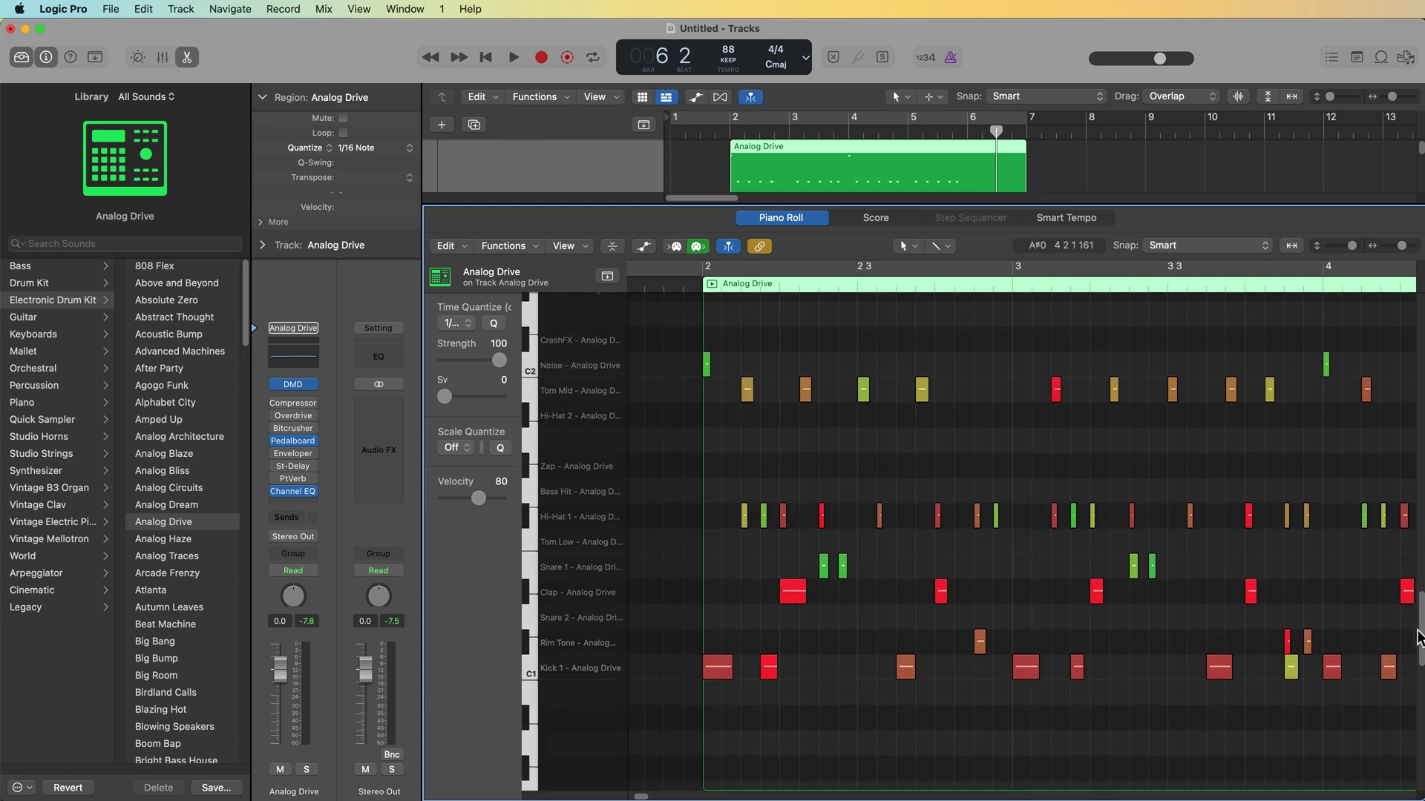
pyautogui.press('e')
pyautogui.press('Return')
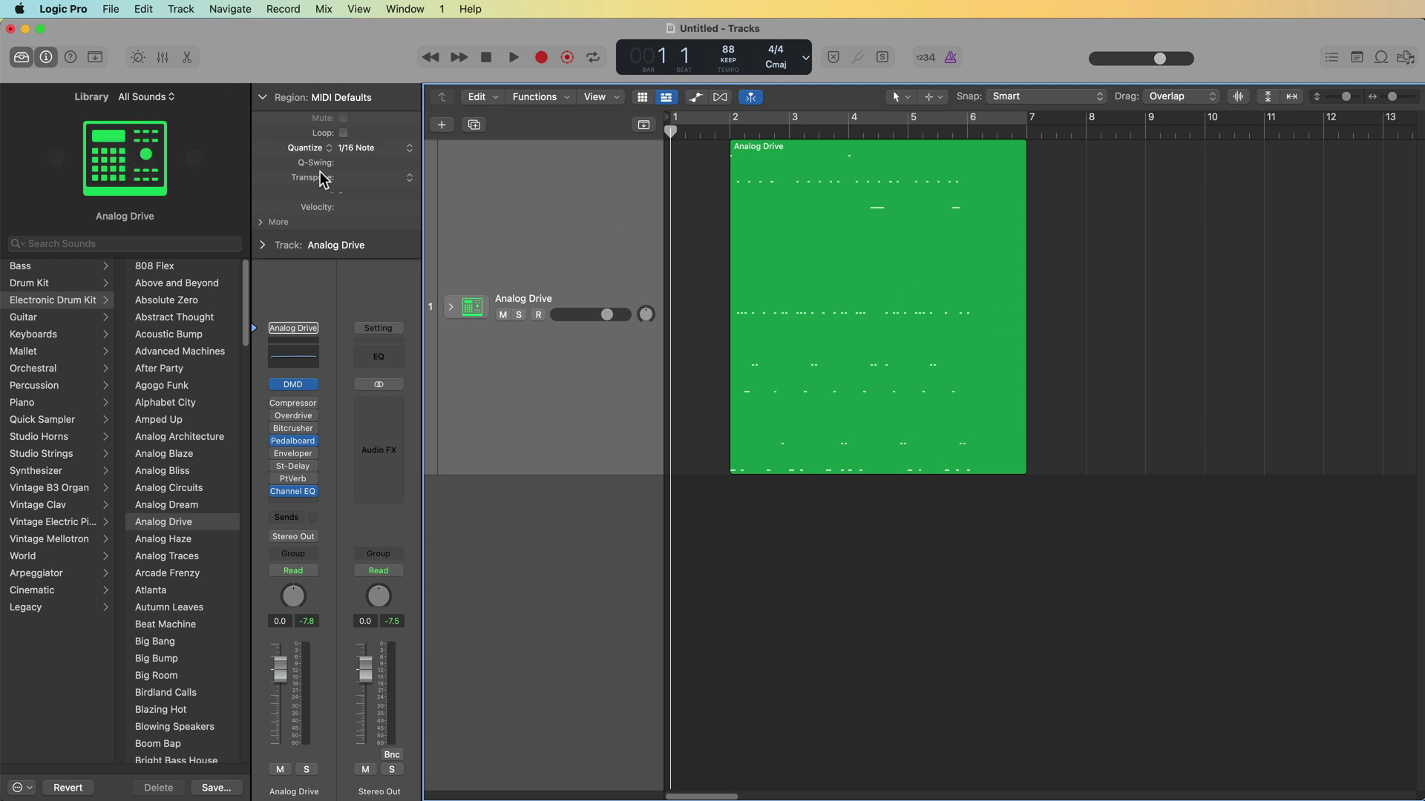
# Set the Region inspector Quantize value to Off
pyautogui.click(364, 148)
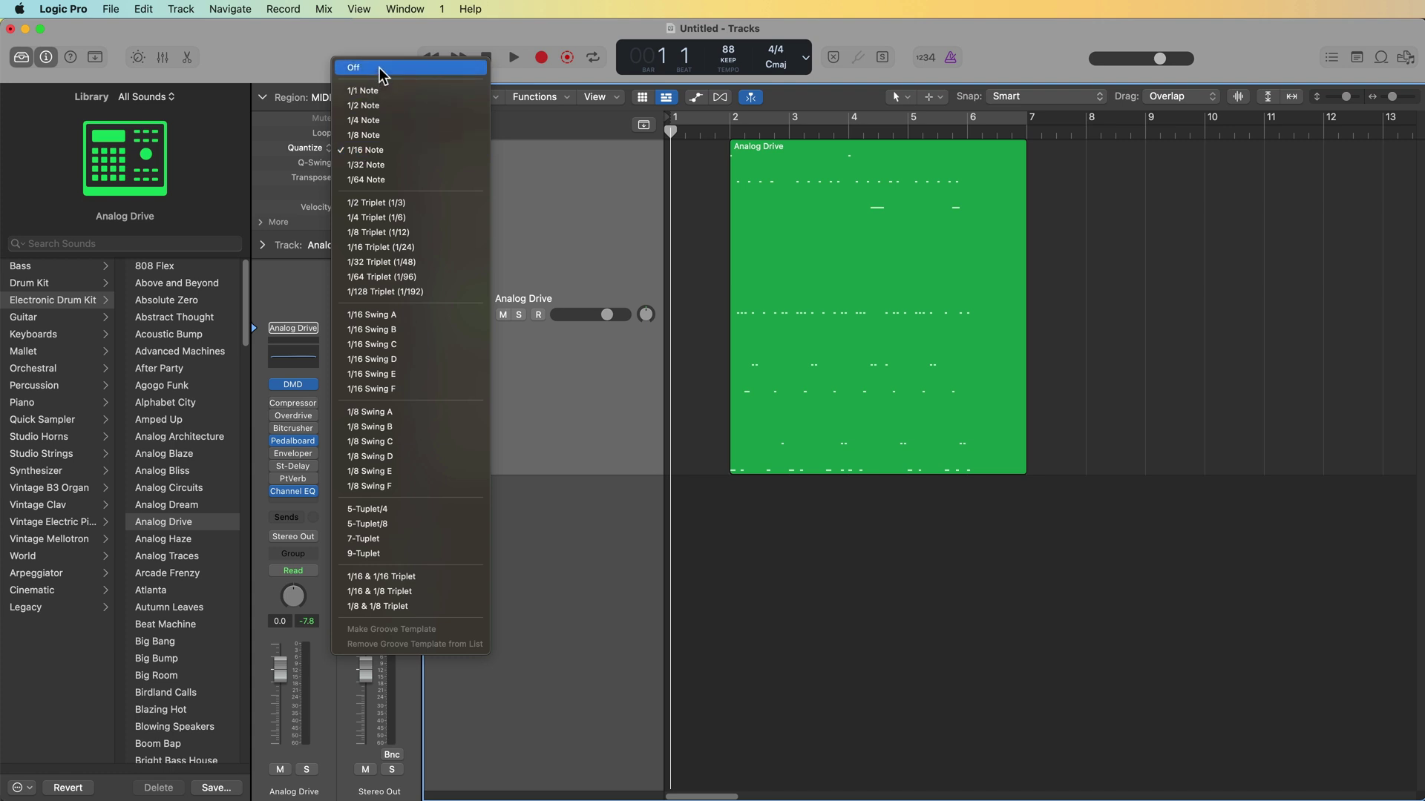
pyautogui.click(380, 69)
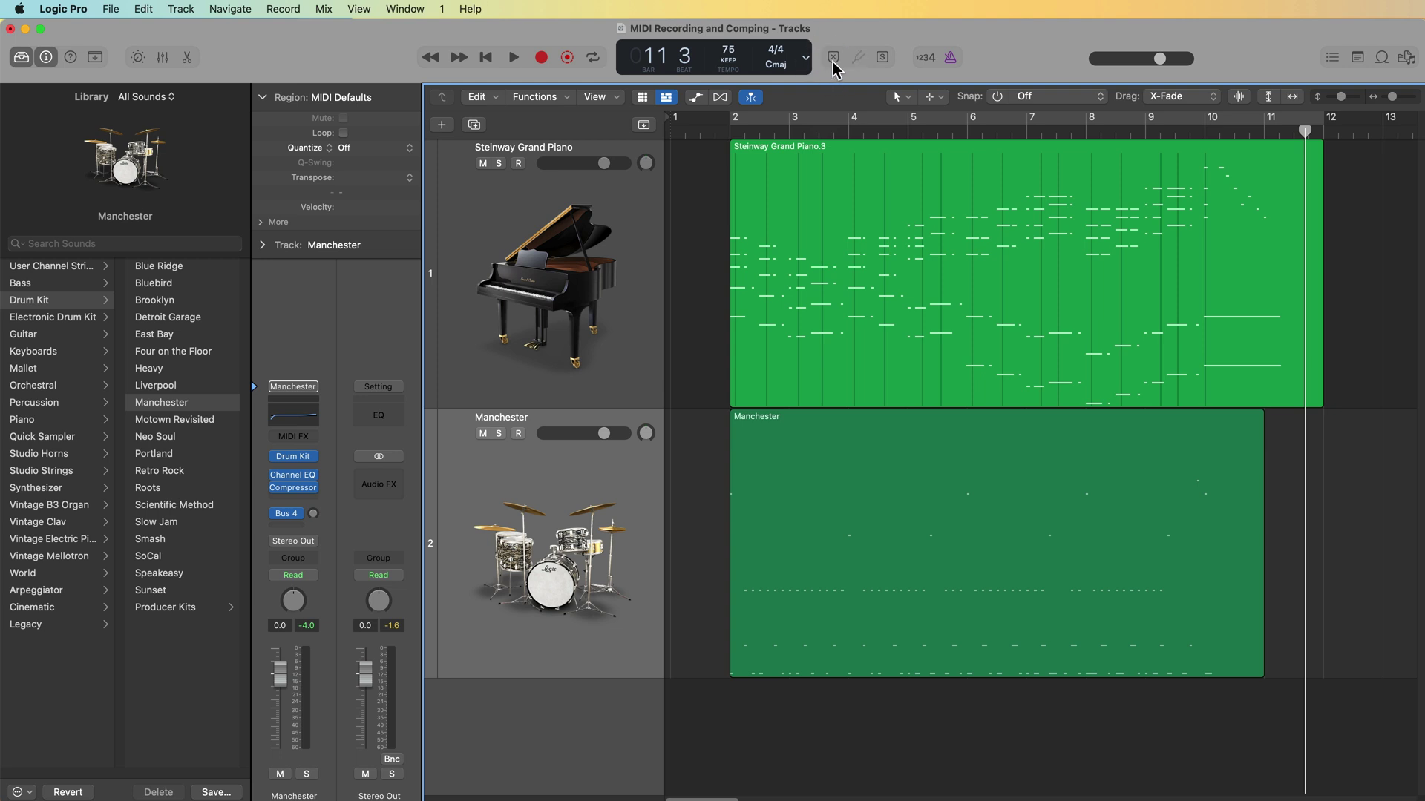
# Add the Autopunch button to the control bar via Customize Control Bar and Display
pyautogui.rightClick(997, 62)
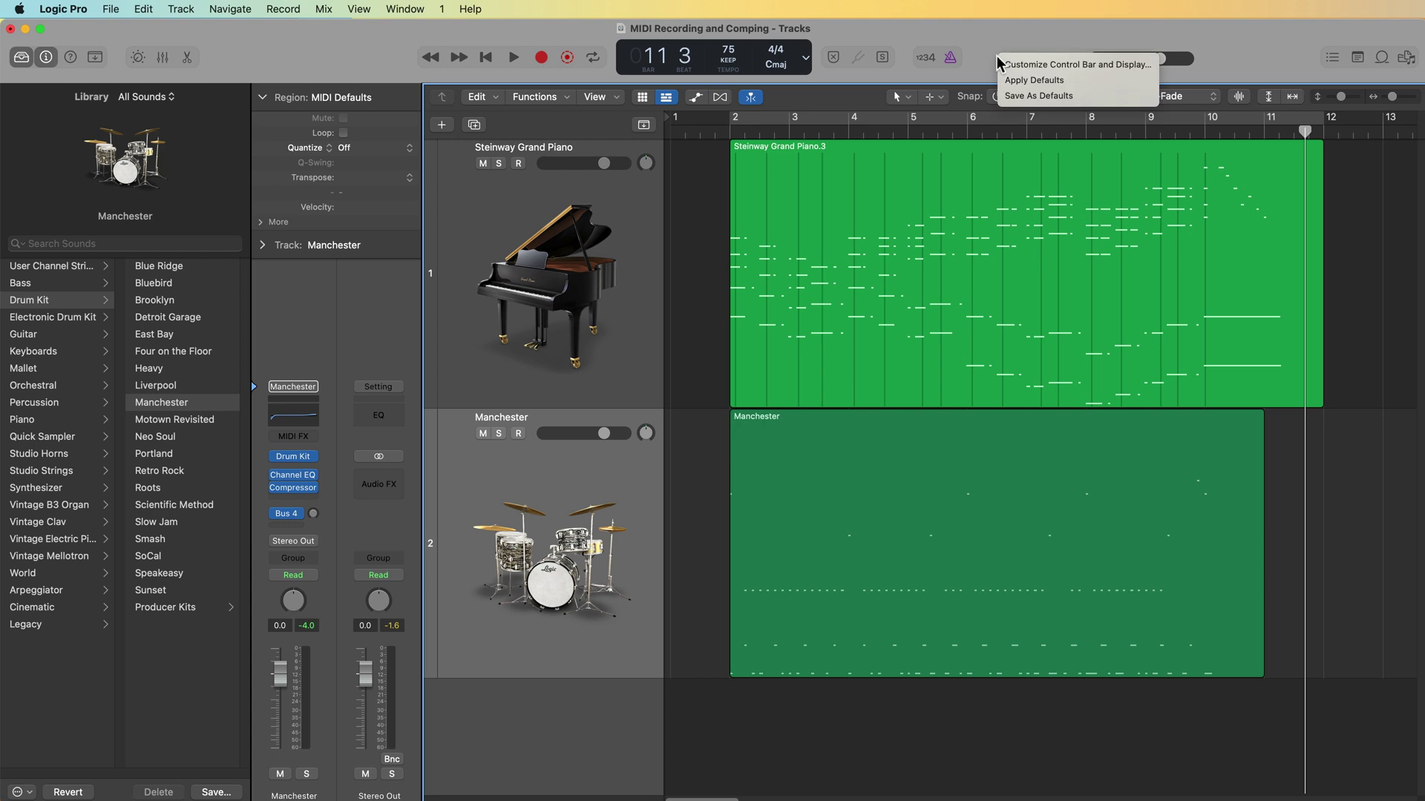
pyautogui.click(1105, 66)
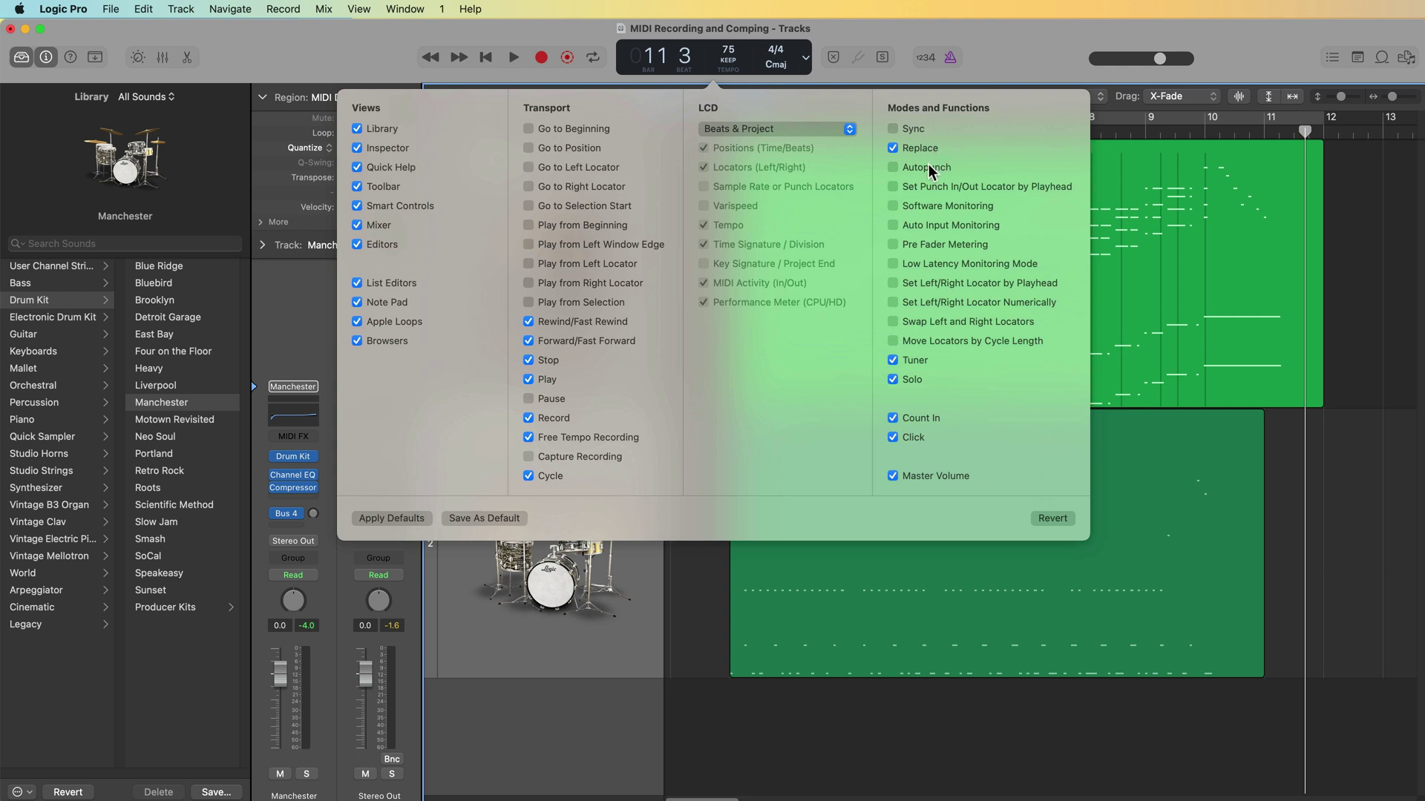
pyautogui.click(928, 167)
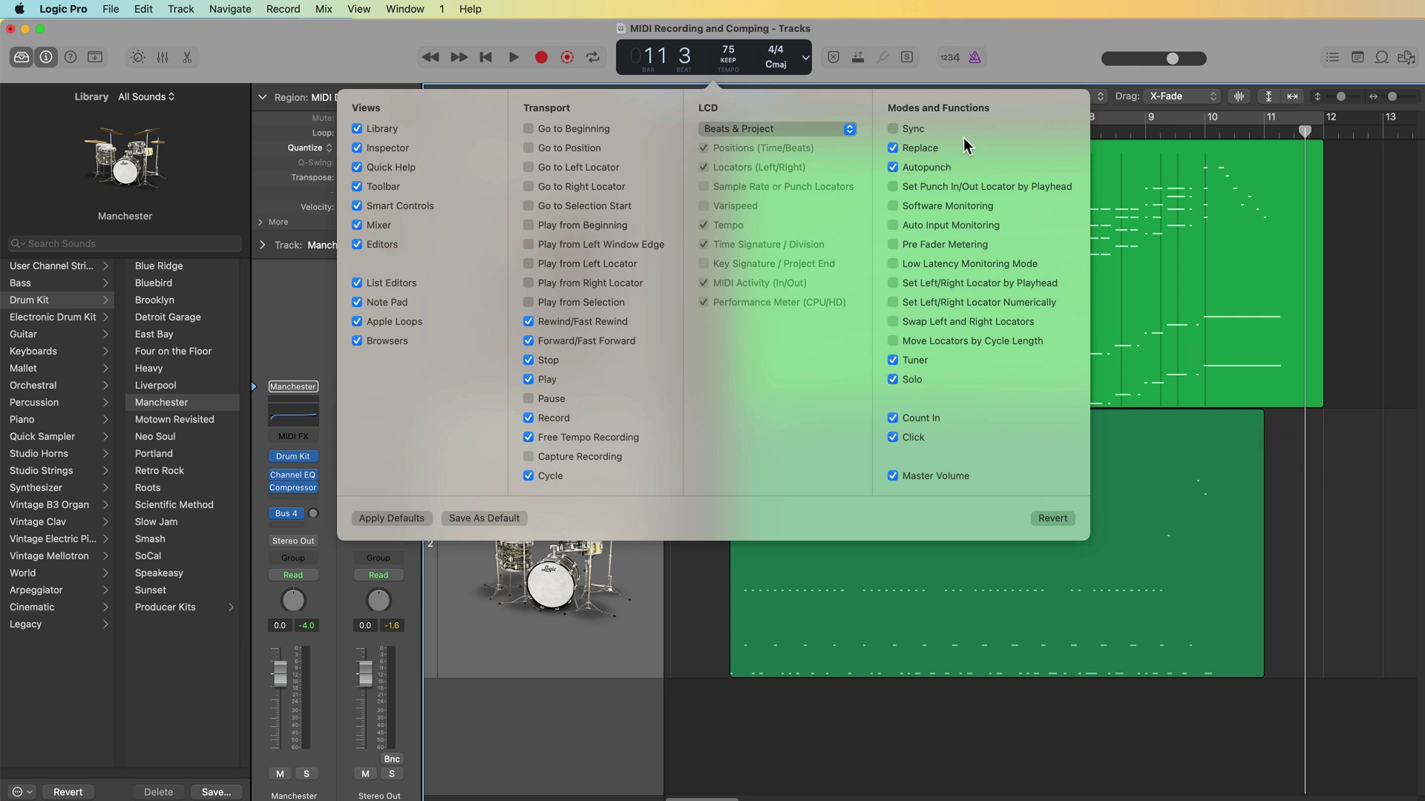
pyautogui.click(1332, 483)
# Return the playhead to the start, zoom in on the tracks, and hide the Library
pyautogui.click(711, 131)
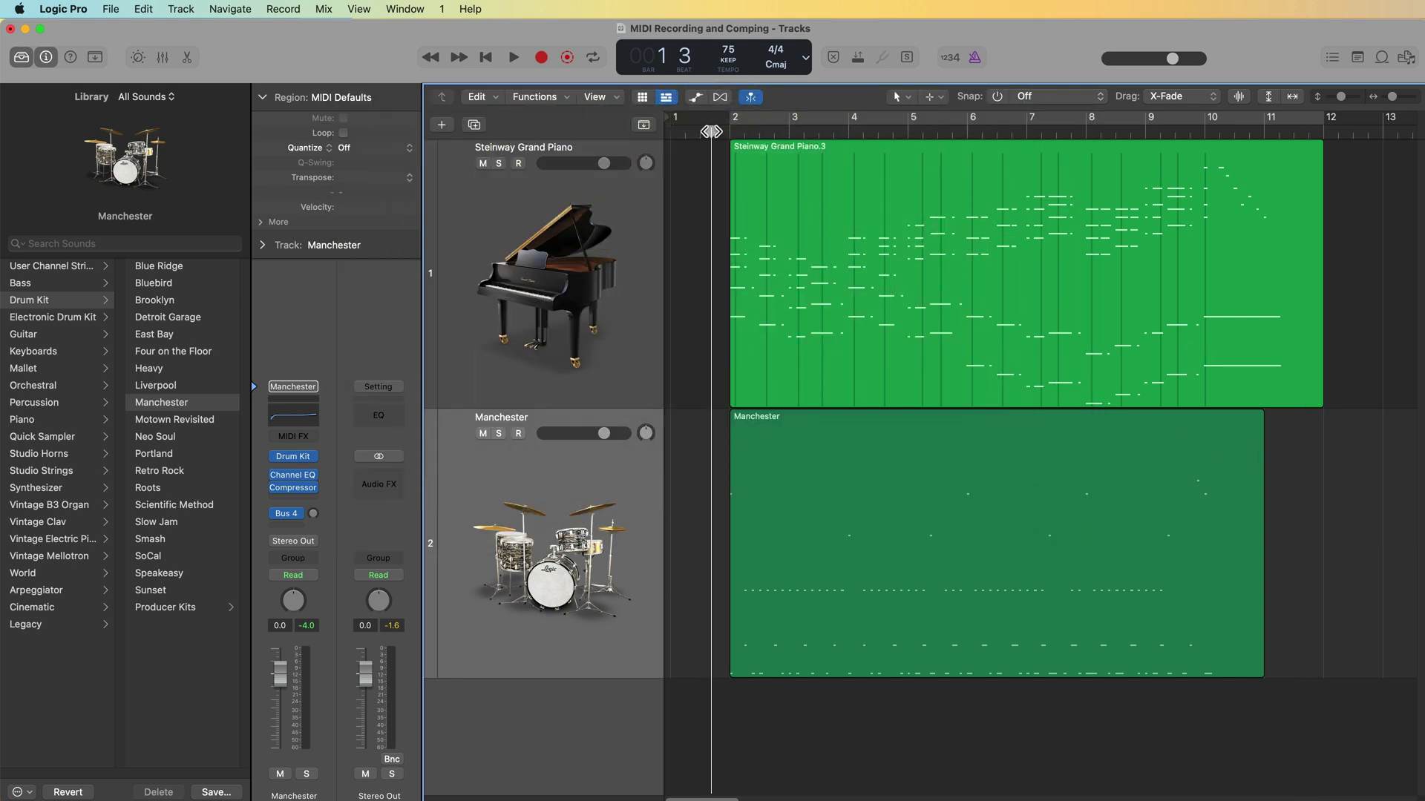
pyautogui.press('Return')
pyautogui.press('super+Right')
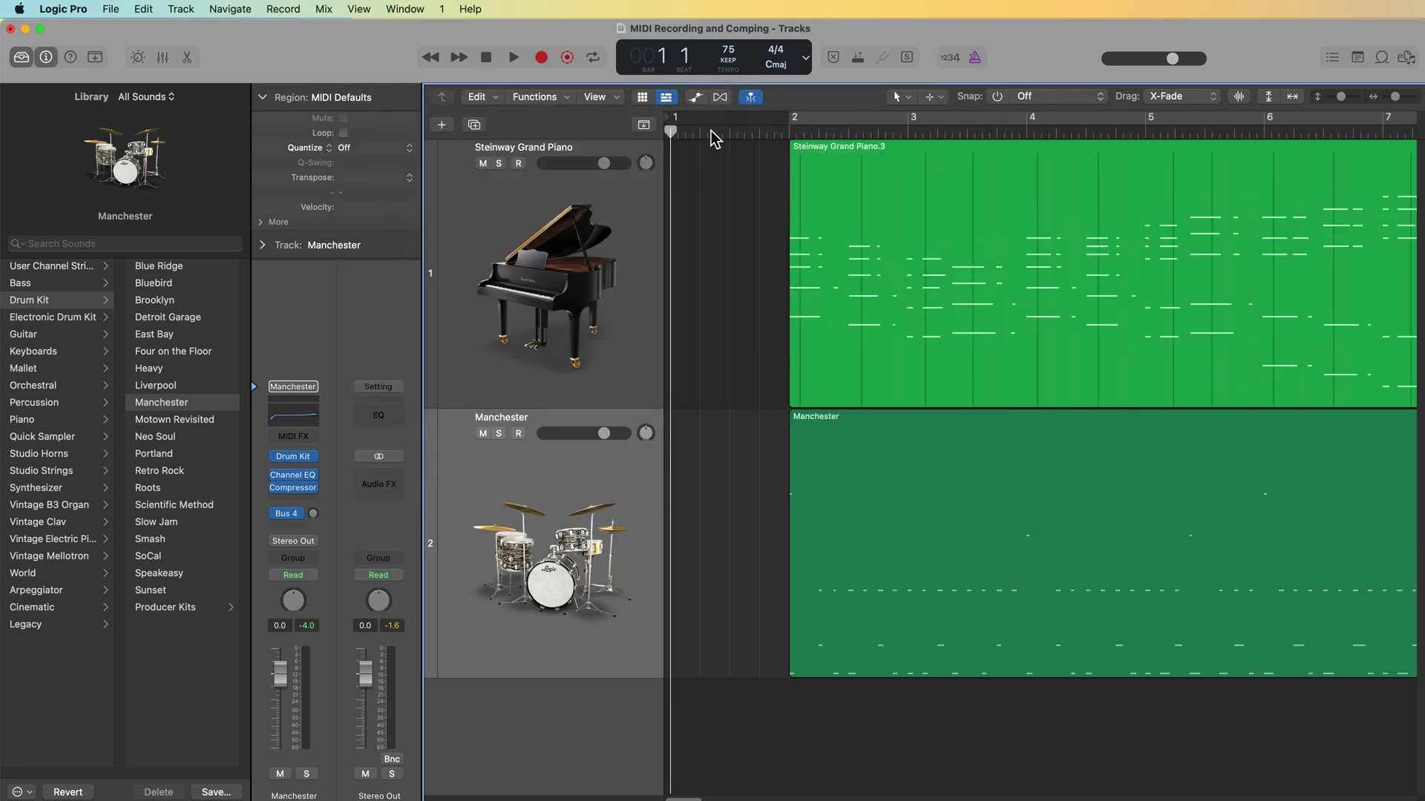
pyautogui.click(22, 57)
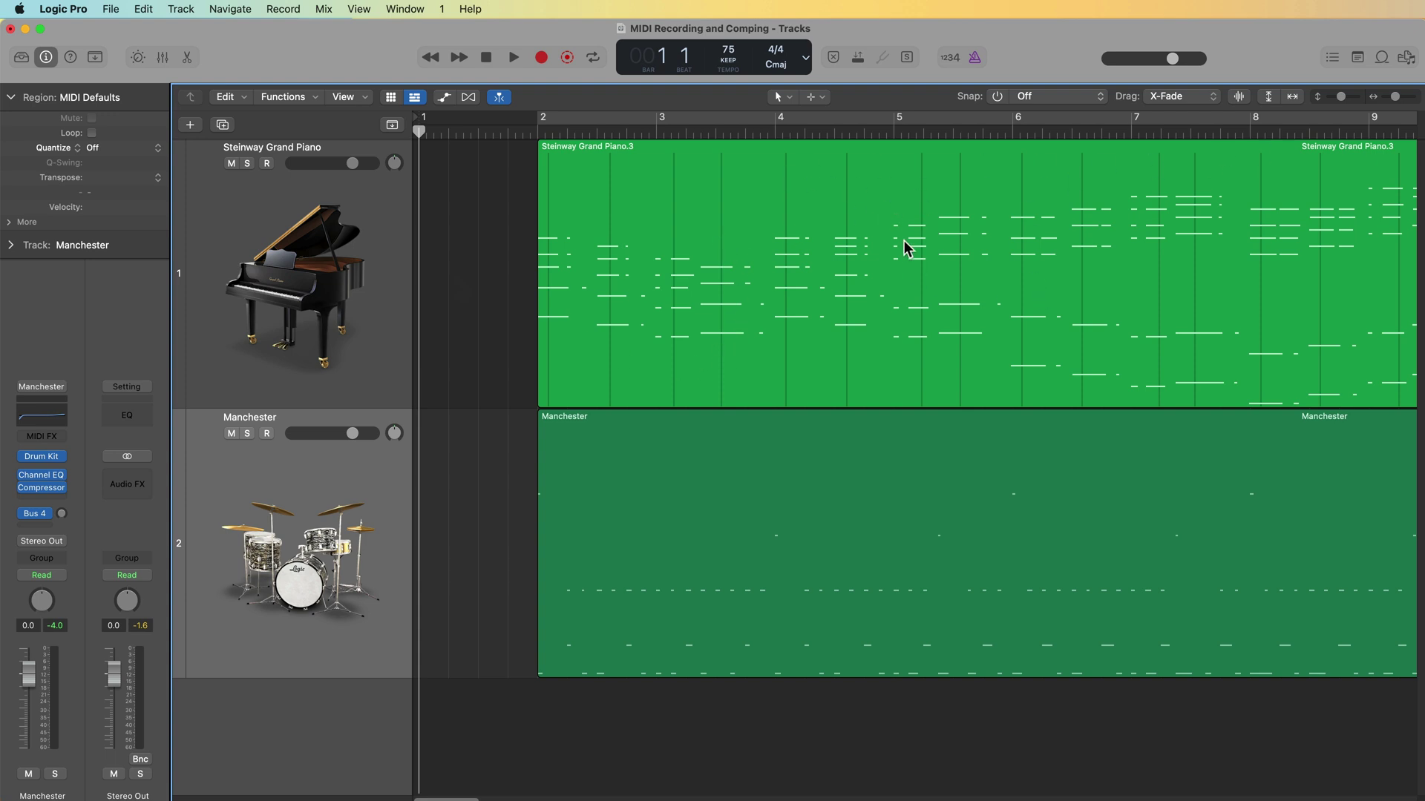
# Turn on Autopunch and set the punch range from bar 2 to bar 4
pyautogui.hotkey('alt', 'p')
pyautogui.moveTo(1033, 128); pyautogui.dragTo(560, 153)
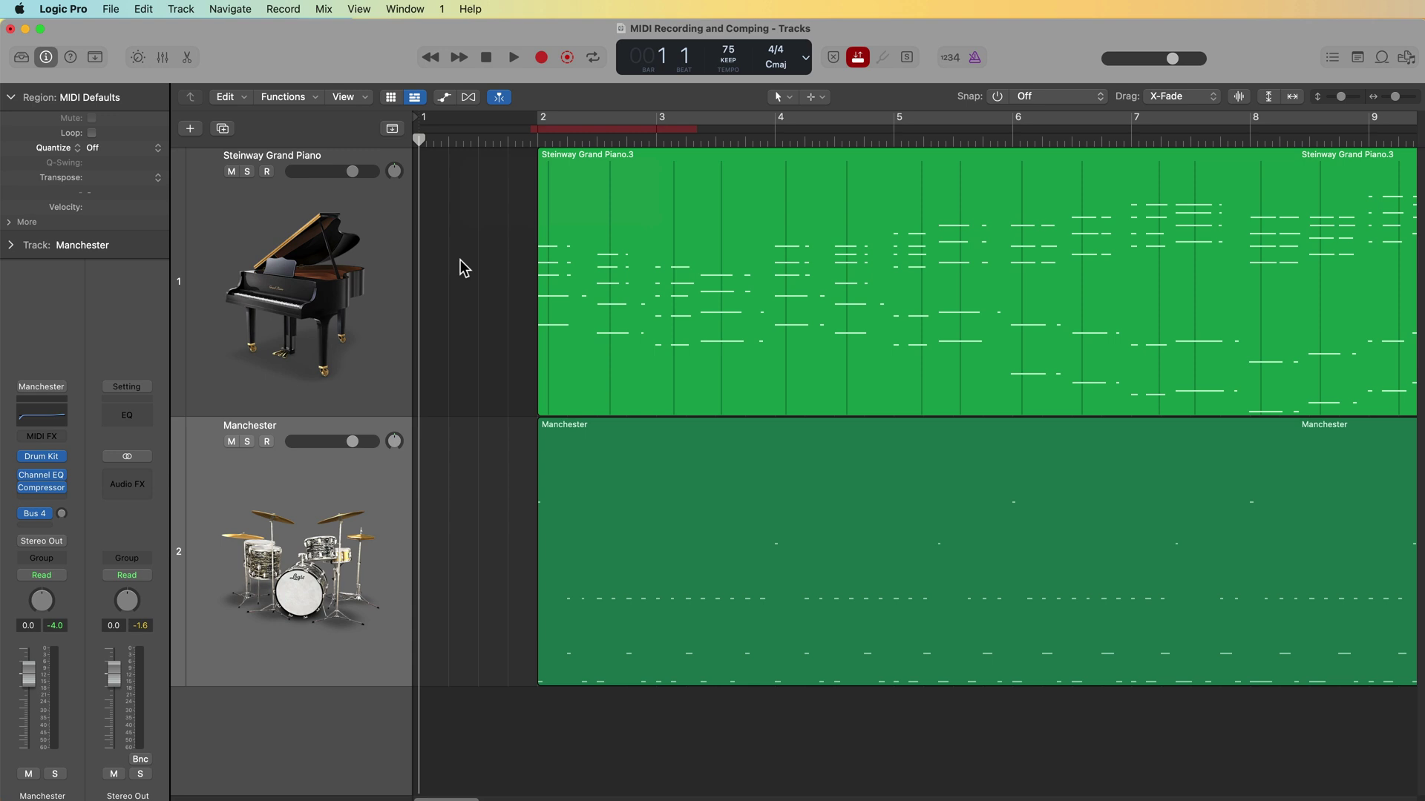
pyautogui.moveTo(697, 131); pyautogui.dragTo(834, 128)
pyautogui.click(761, 141)
pyautogui.press('super+Right')
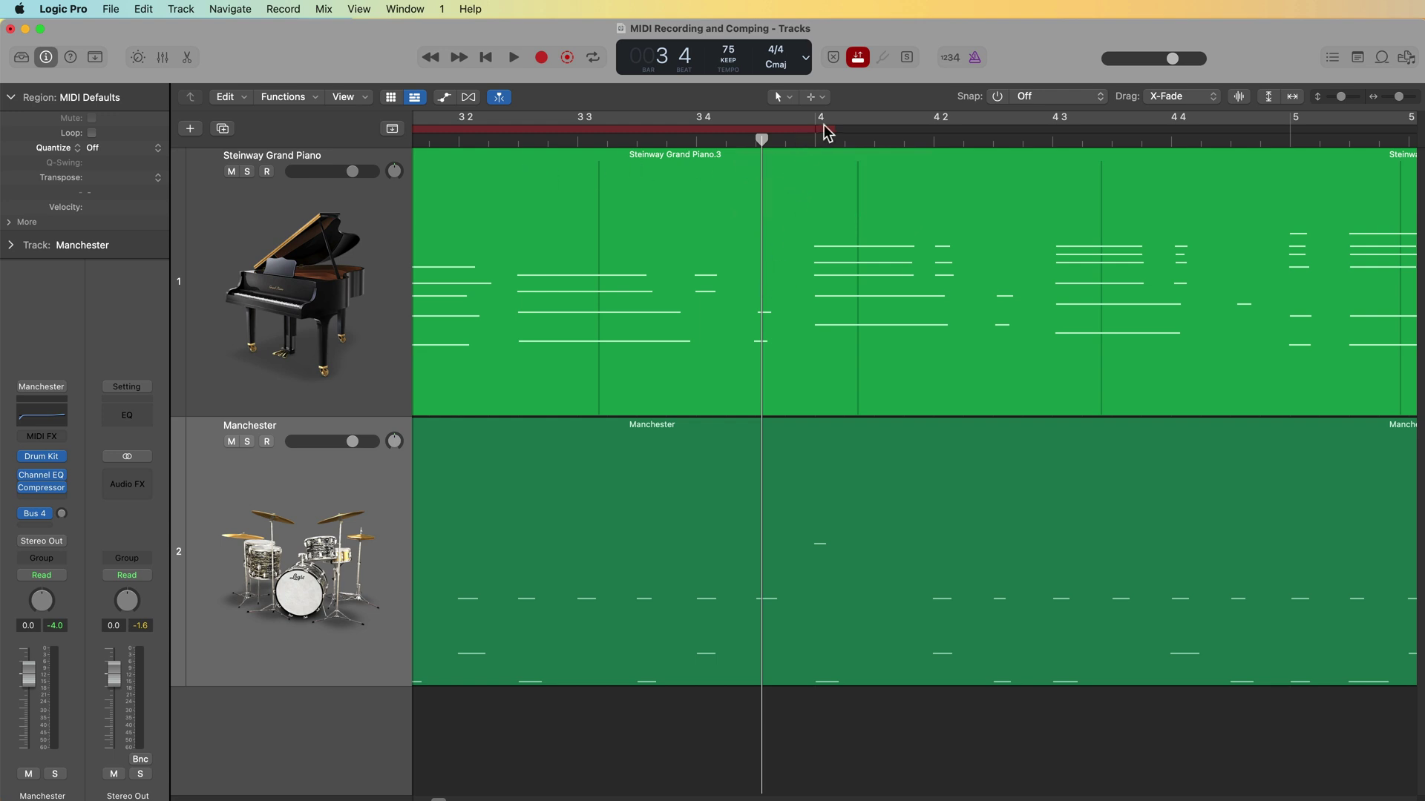
pyautogui.moveTo(831, 129); pyautogui.dragTo(809, 136)
pyautogui.hscroll(-10, 728, 336)
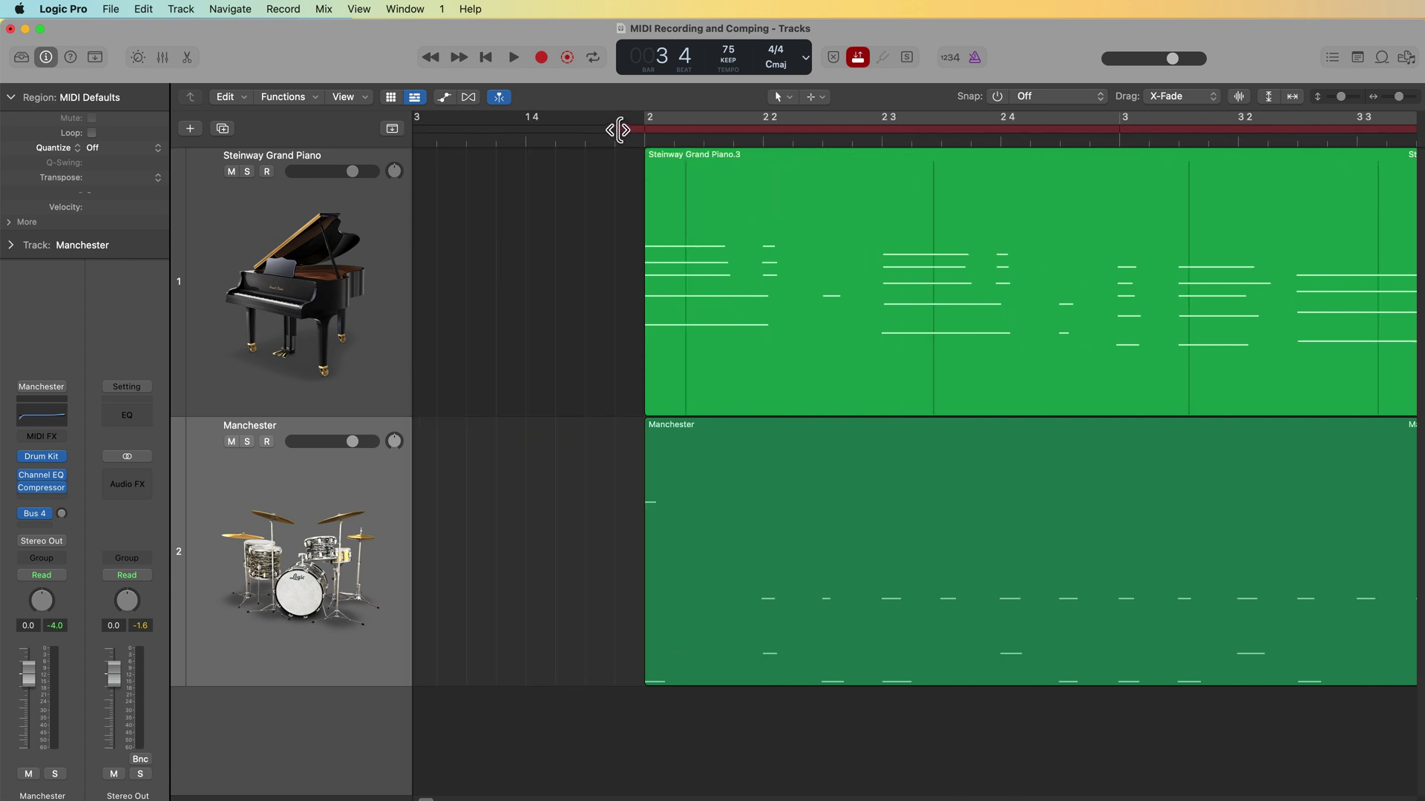
pyautogui.moveTo(619, 129); pyautogui.dragTo(623, 129)
pyautogui.scroll(-5, 604, 244)
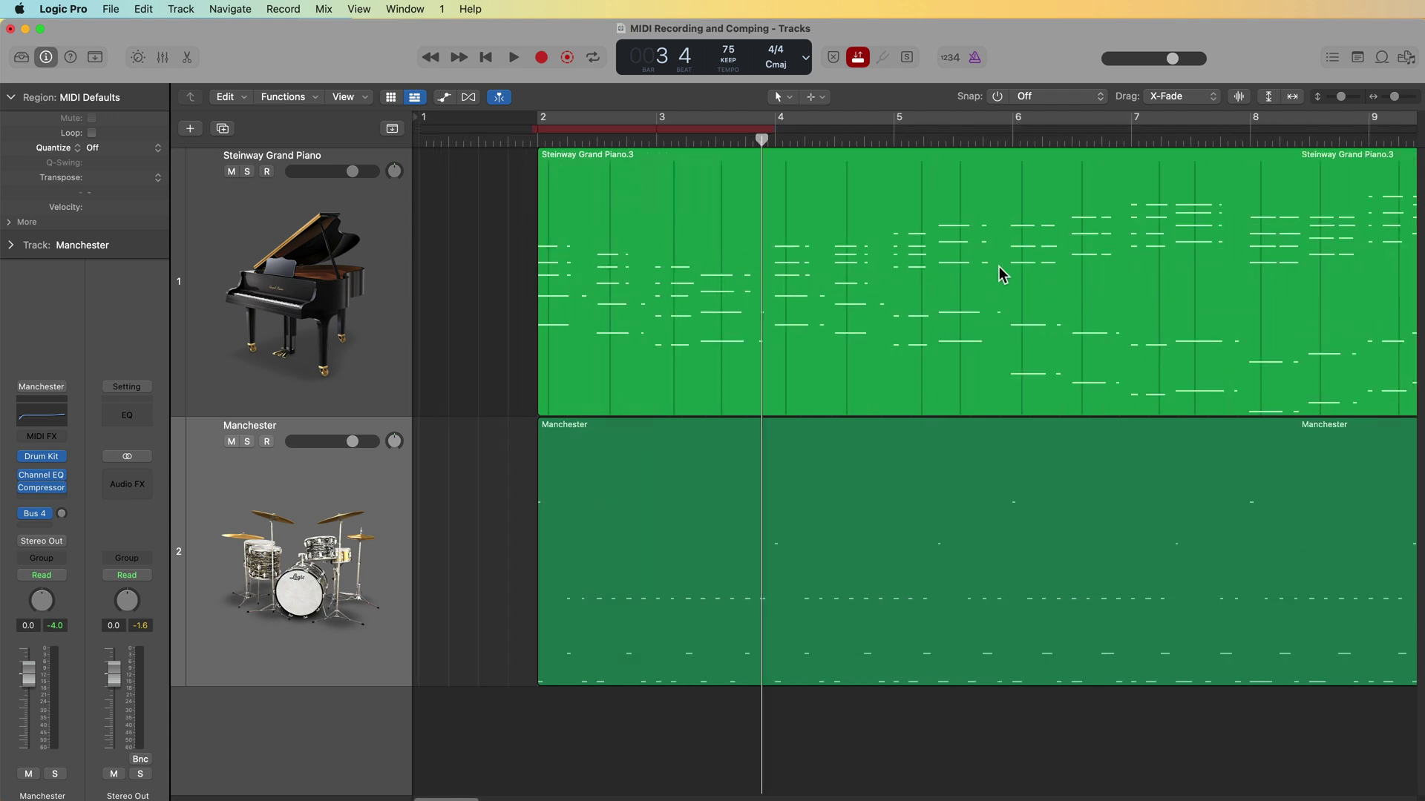
pyautogui.press('Return')
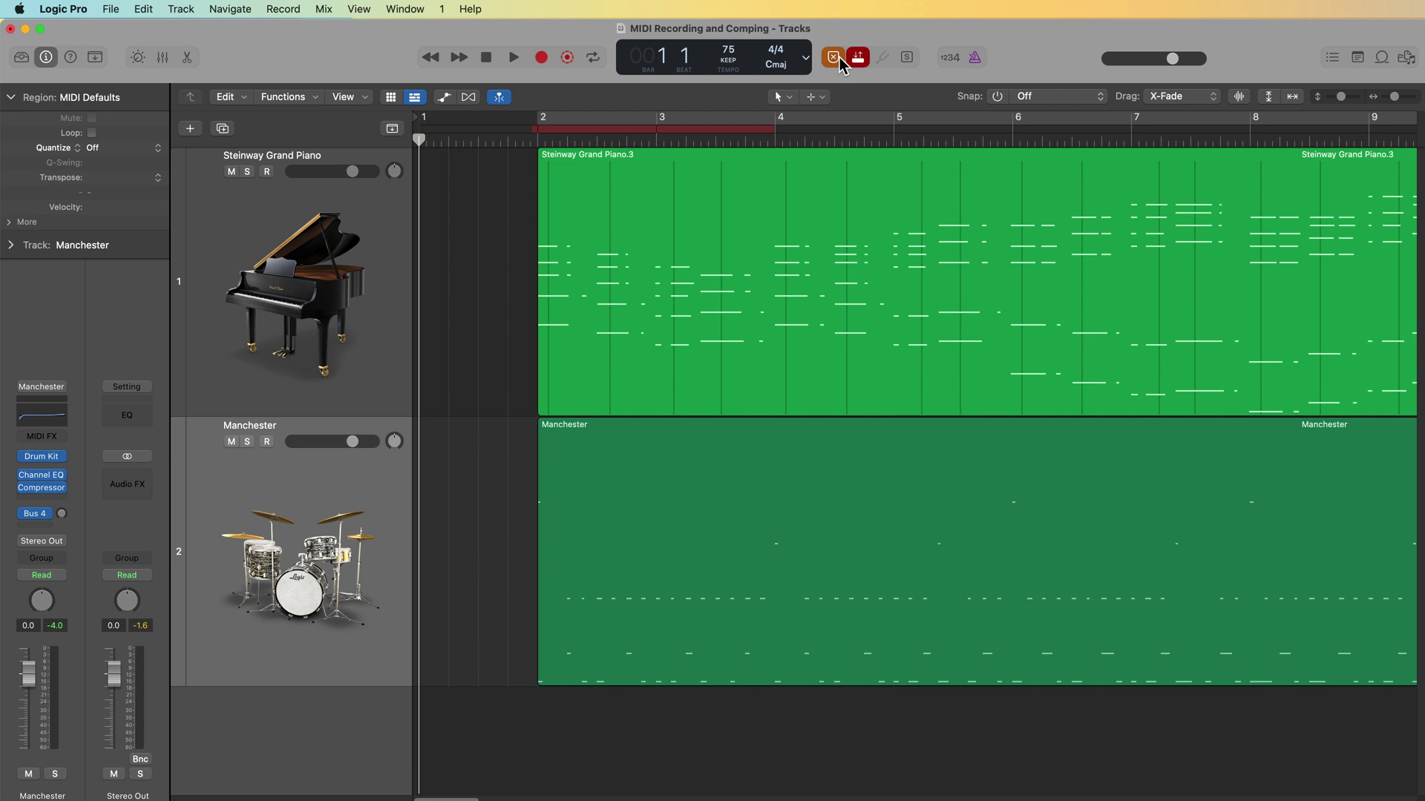
pyautogui.rightClick(839, 56)
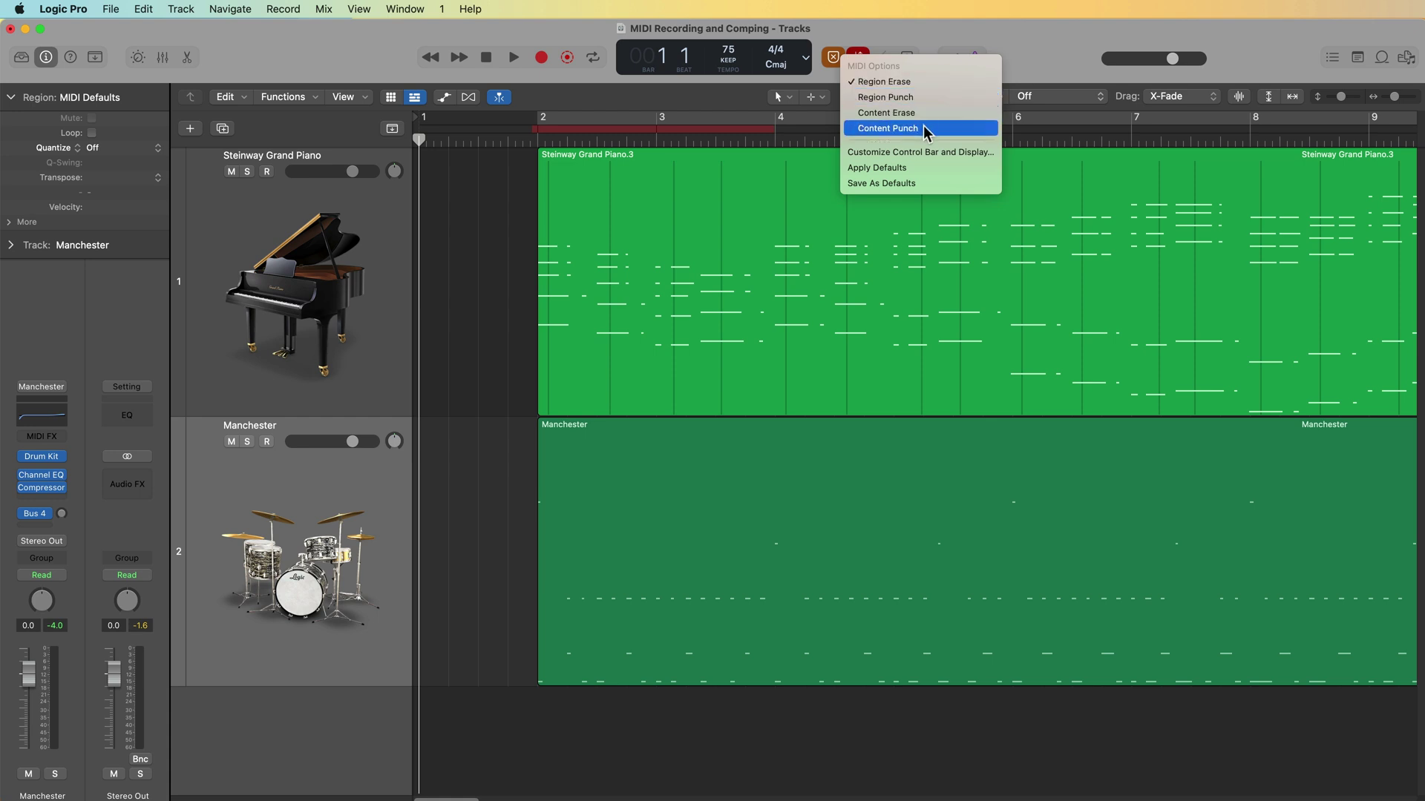
# Keep Region Erase as the MIDI replace mode
pyautogui.click(923, 84)
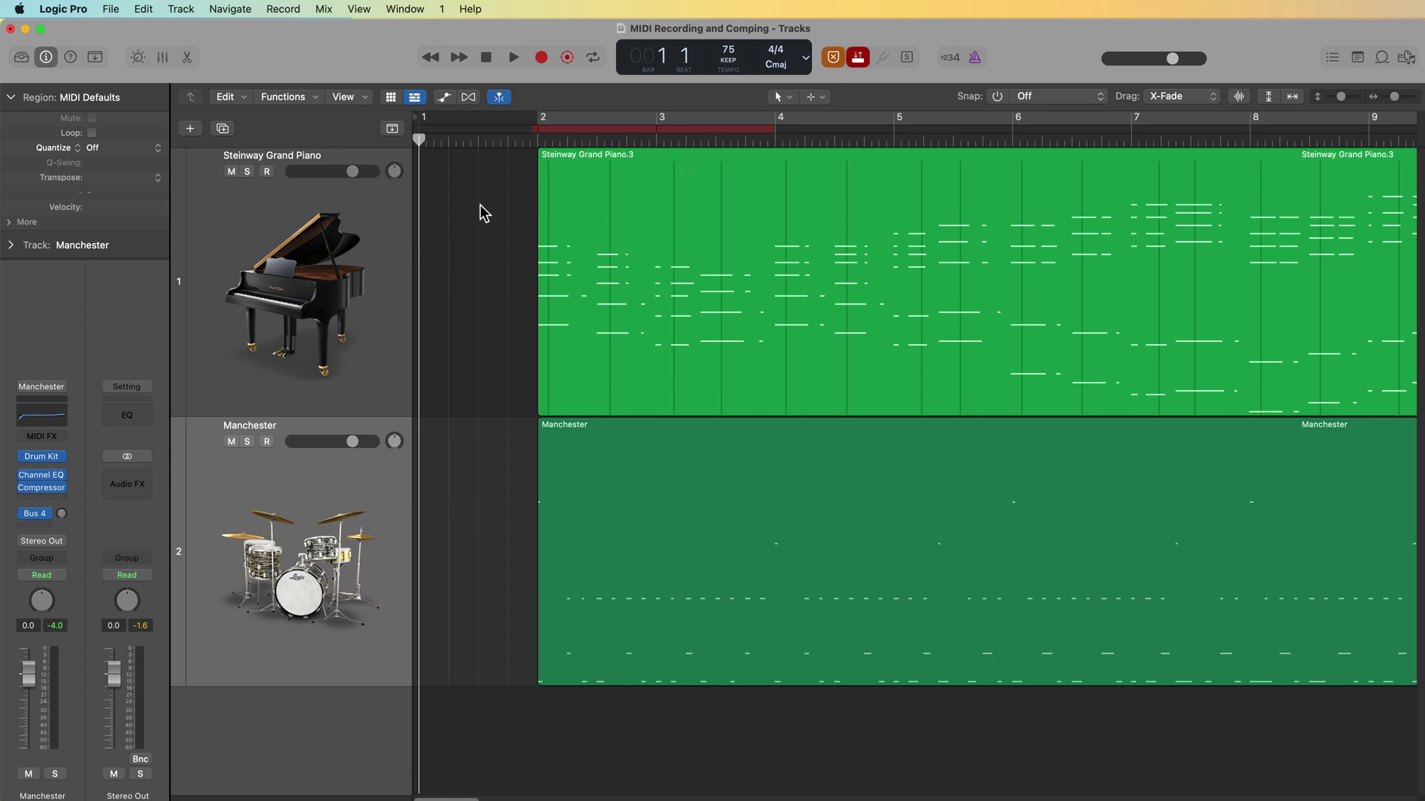
# Record a Region Erase punch take on the piano track, then undo it to restore bars 2–4
pyautogui.click(272, 321)
pyautogui.press('r')
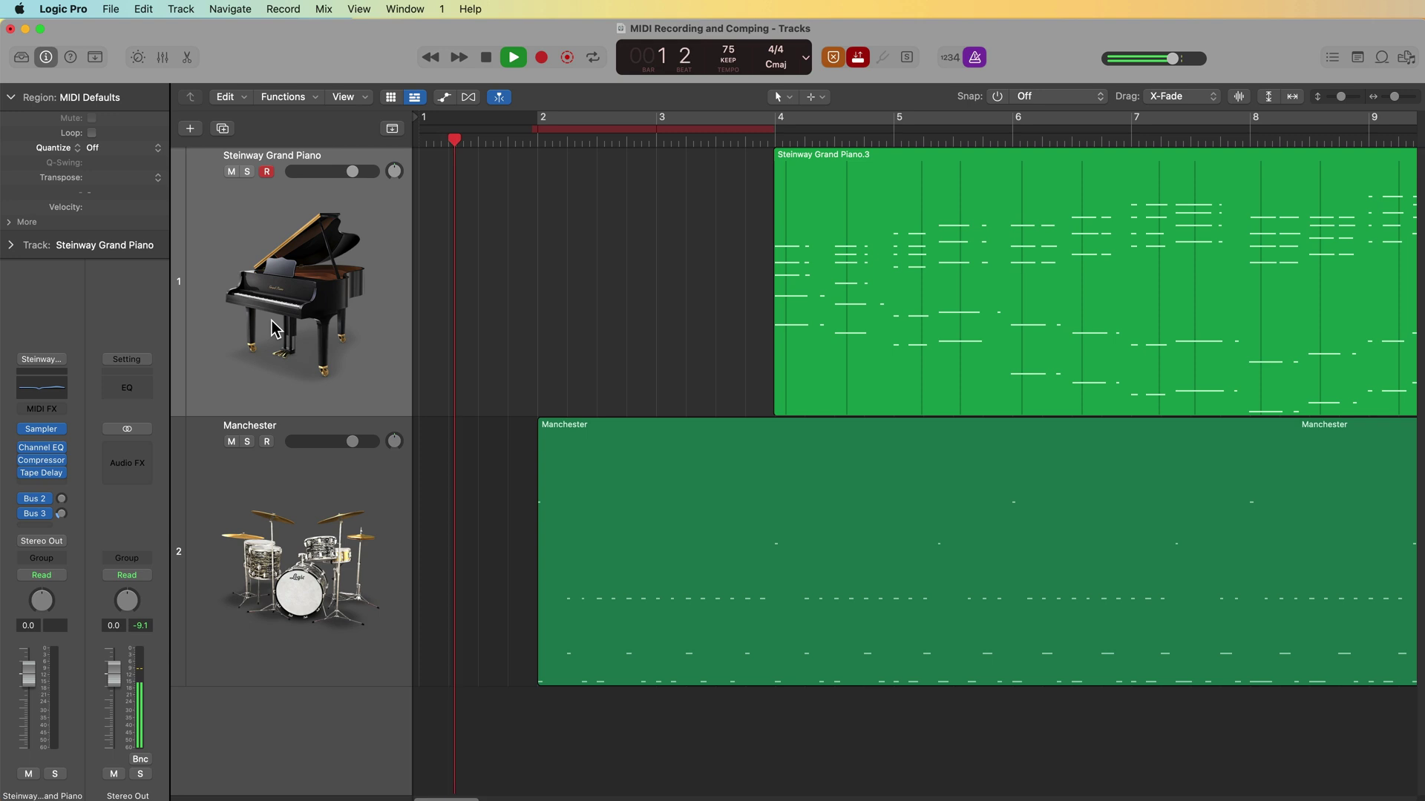
pyautogui.press('space')
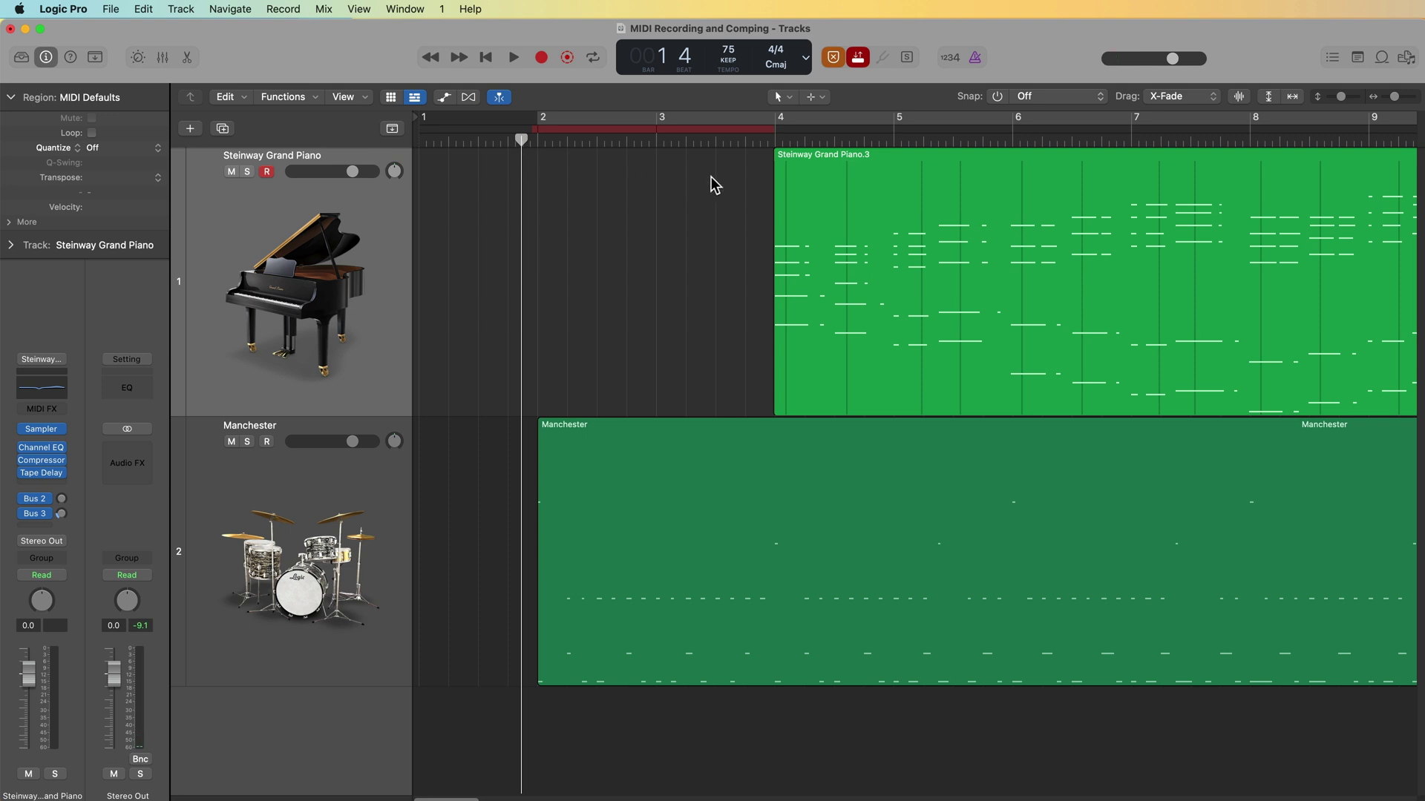
pyautogui.press('super+z')
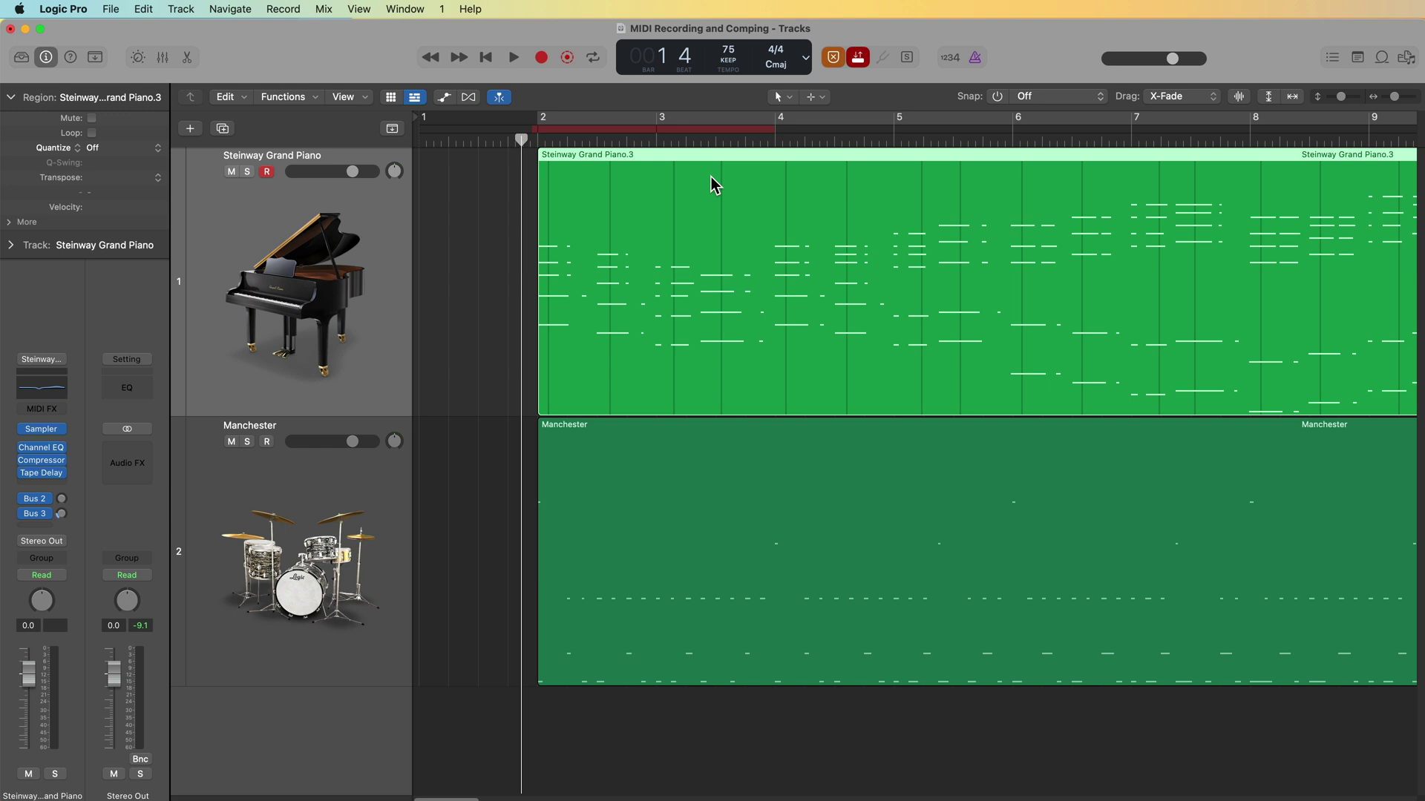
pyautogui.press('Return')
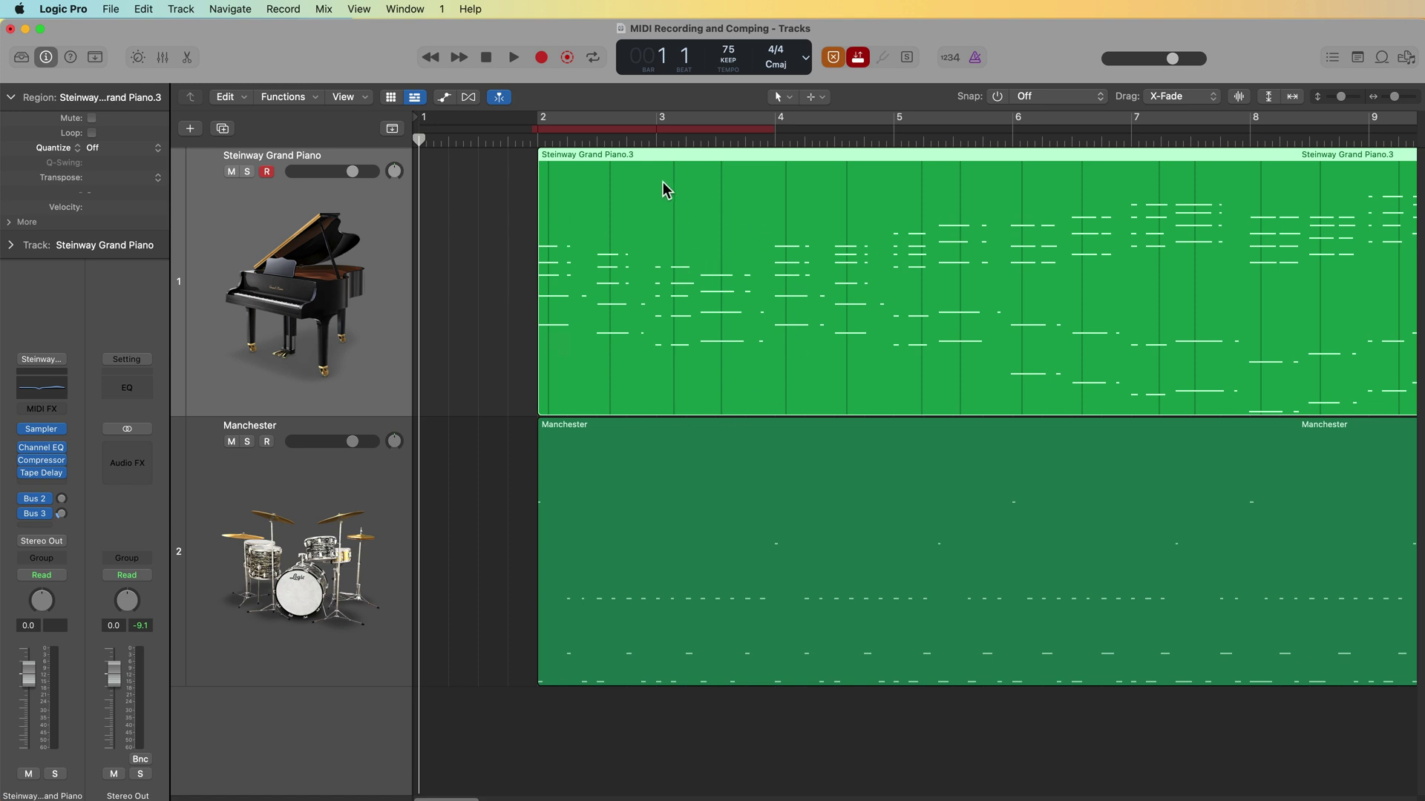
# Switch the MIDI replace mode to Region Punch and make a quick autopunch take
pyautogui.rightClick(839, 61)
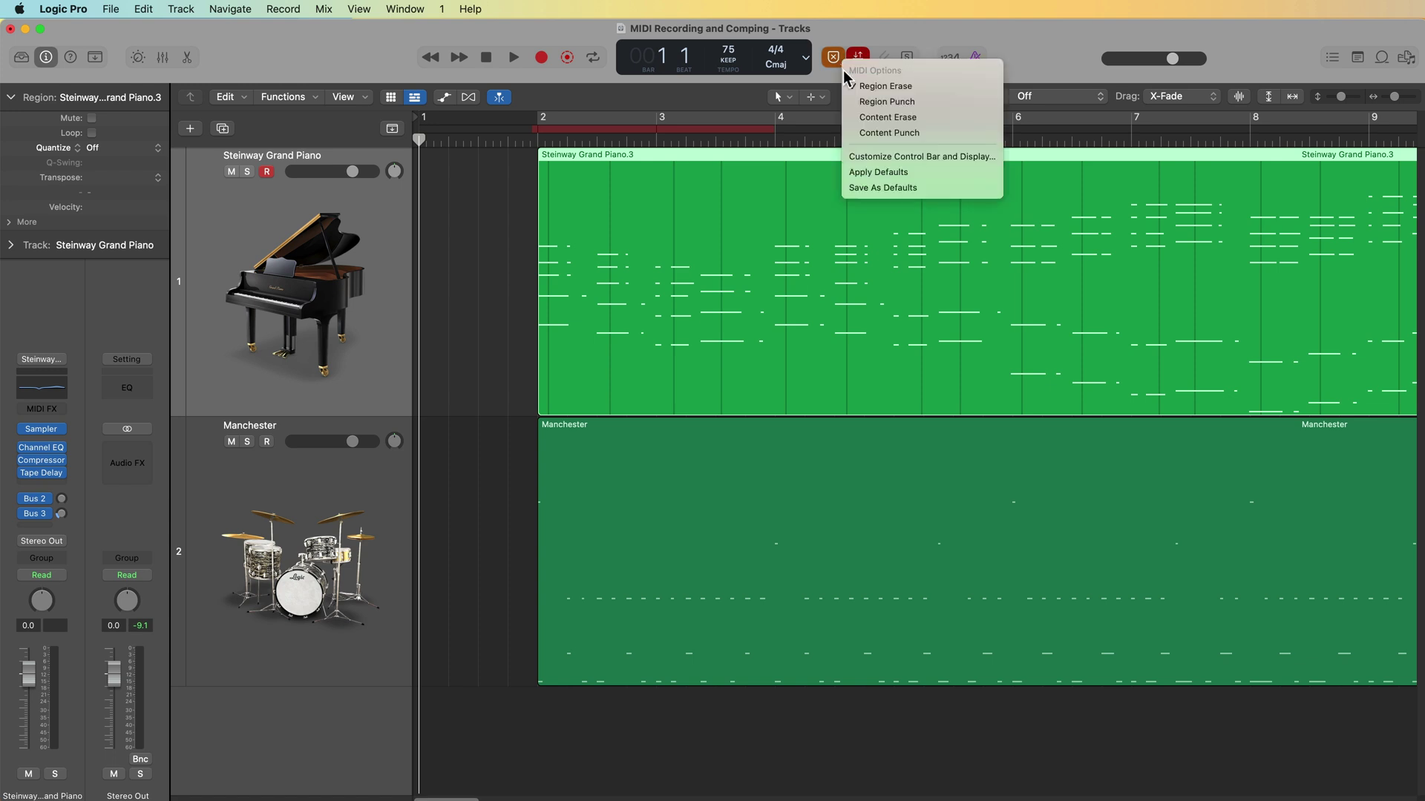
pyautogui.click(934, 99)
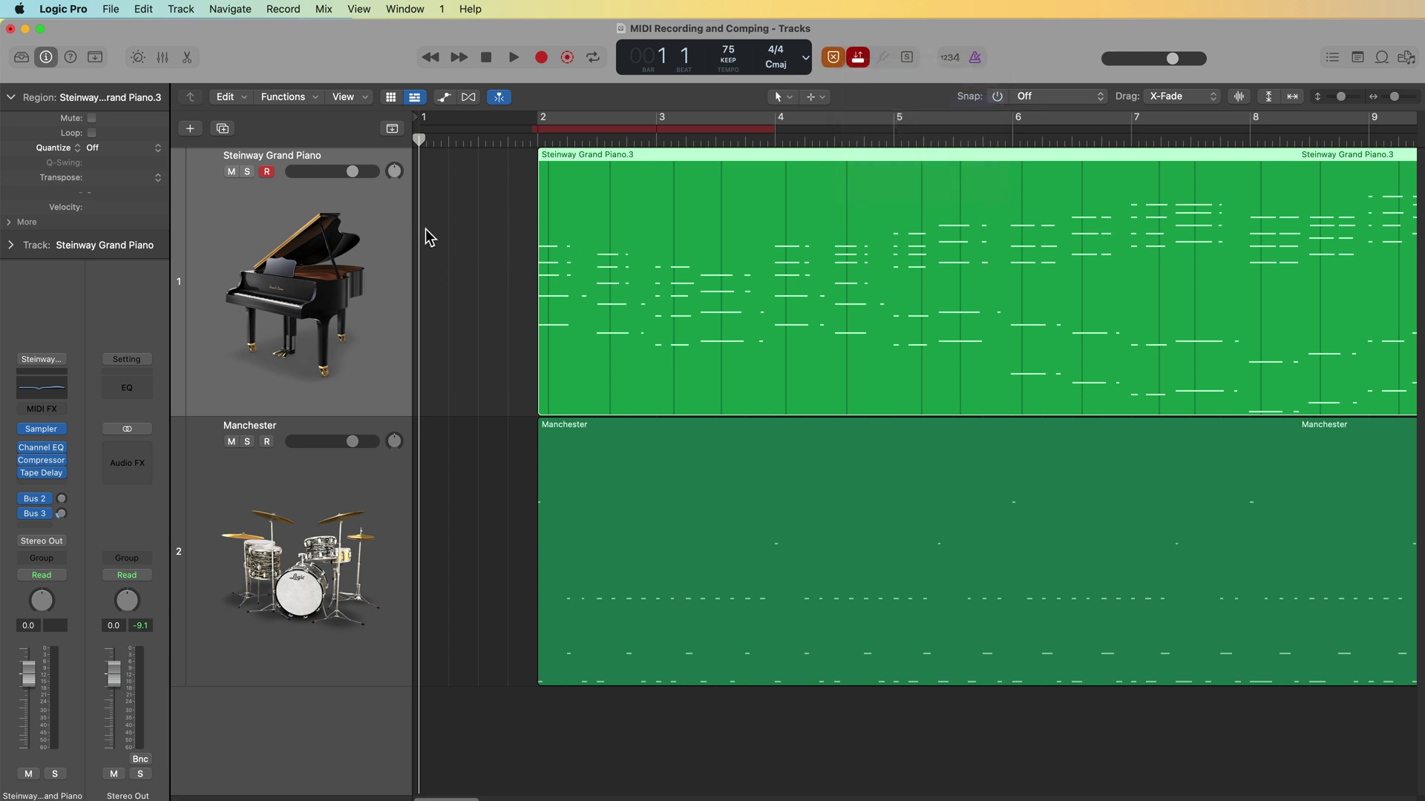
pyautogui.press('r')
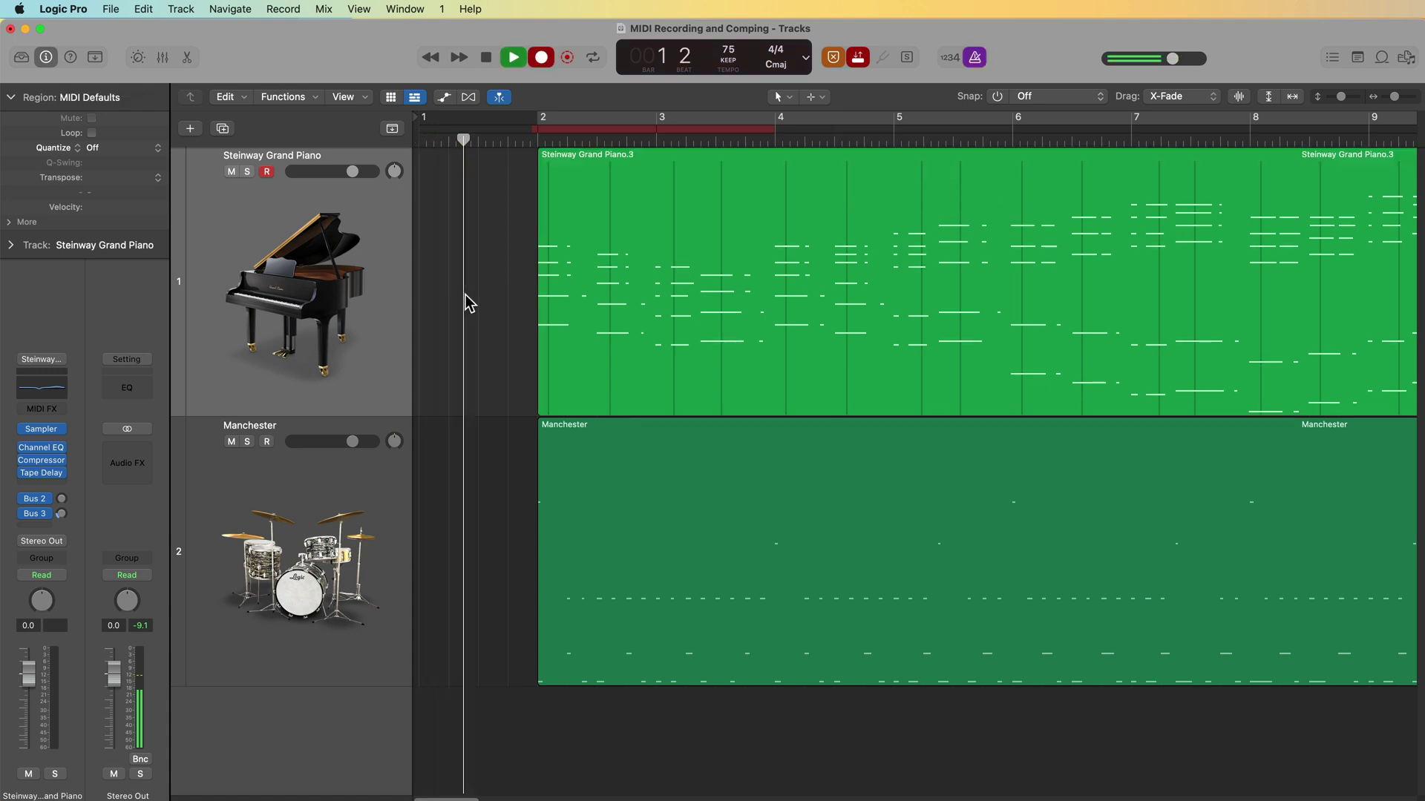
pyautogui.press('space')
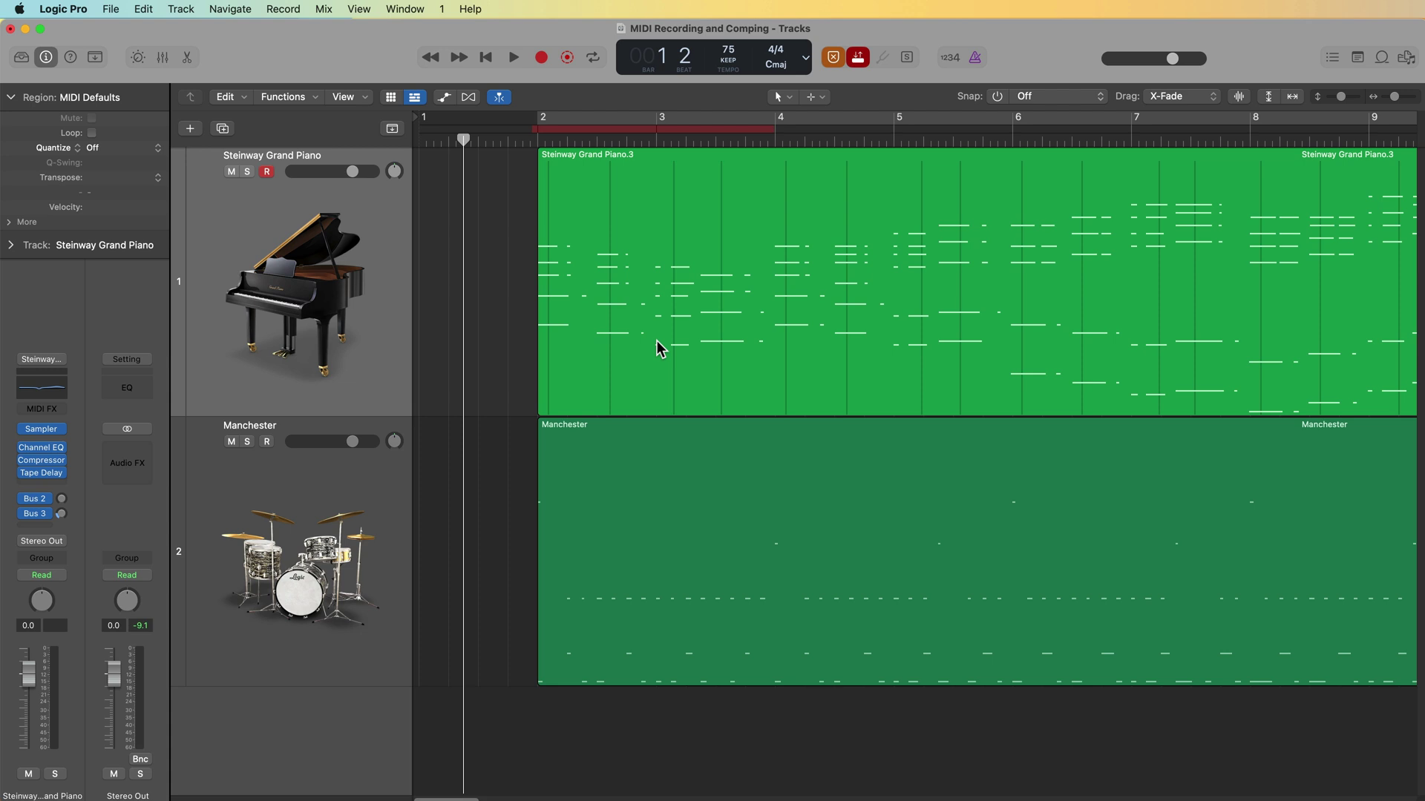
# Record a punch-in piano take from the project start across bars 2–4
pyautogui.press('Return')
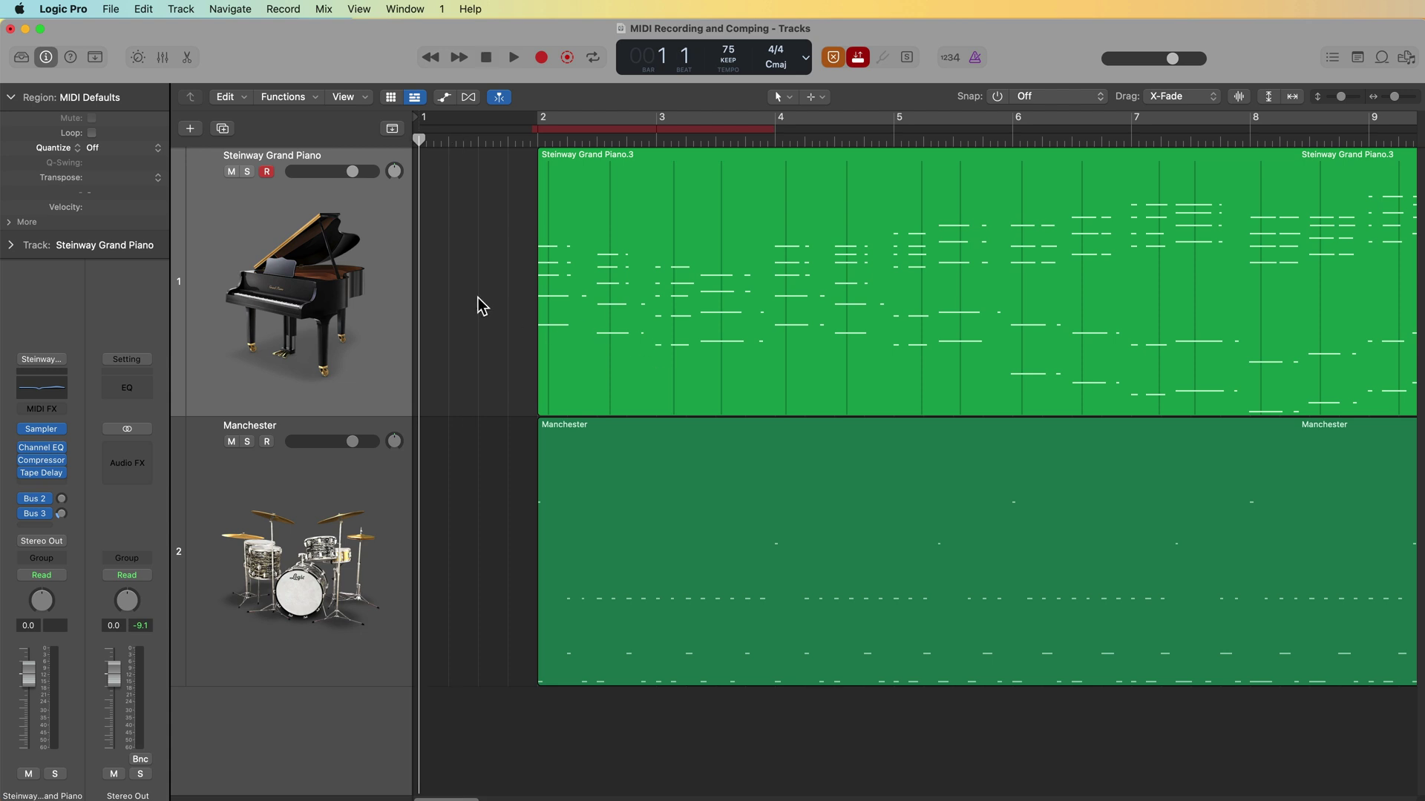
pyautogui.press('space')
pyautogui.press('r')
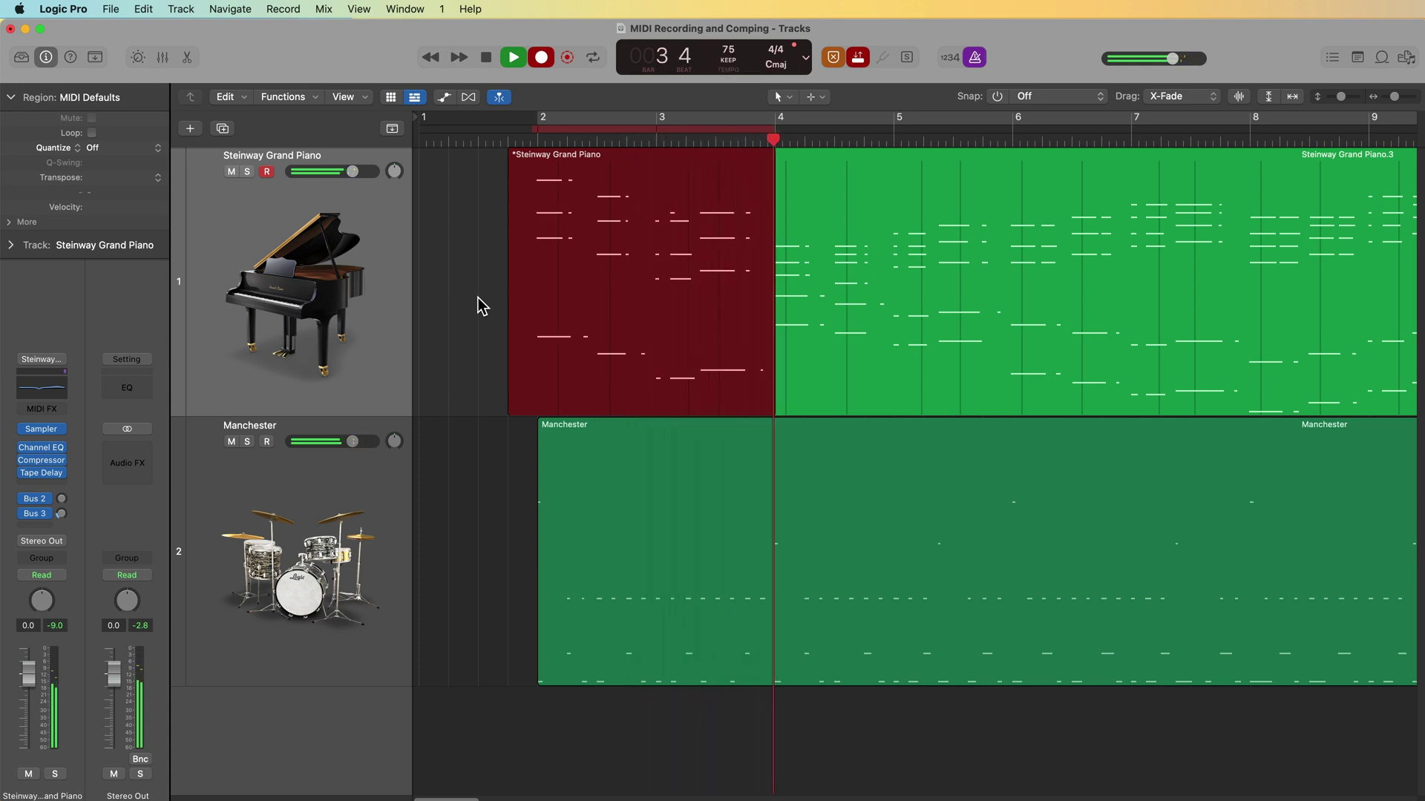
pyautogui.press('space')
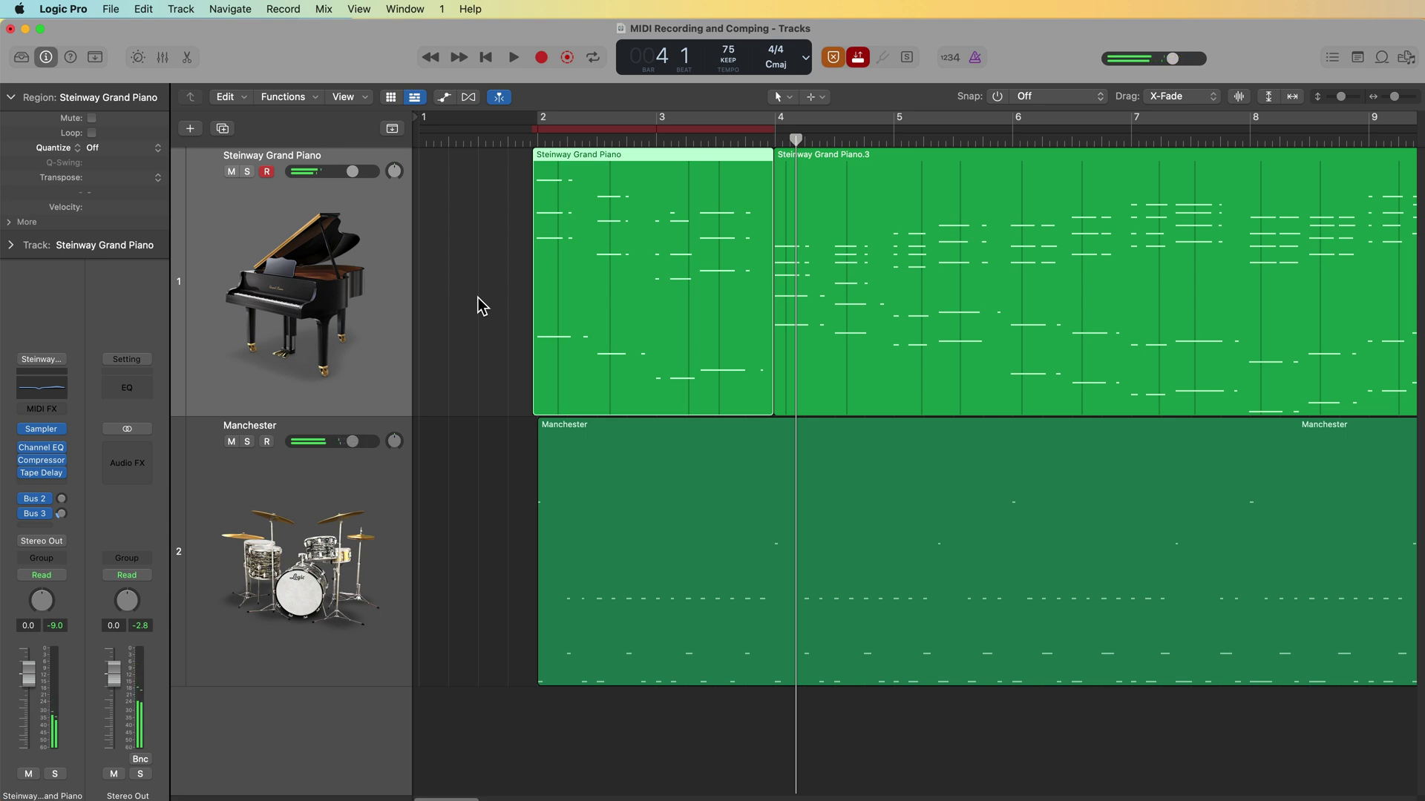
# Compare the new punch take with Steinway Grand Piano.3 by alternating the selection between them
pyautogui.click(821, 285)
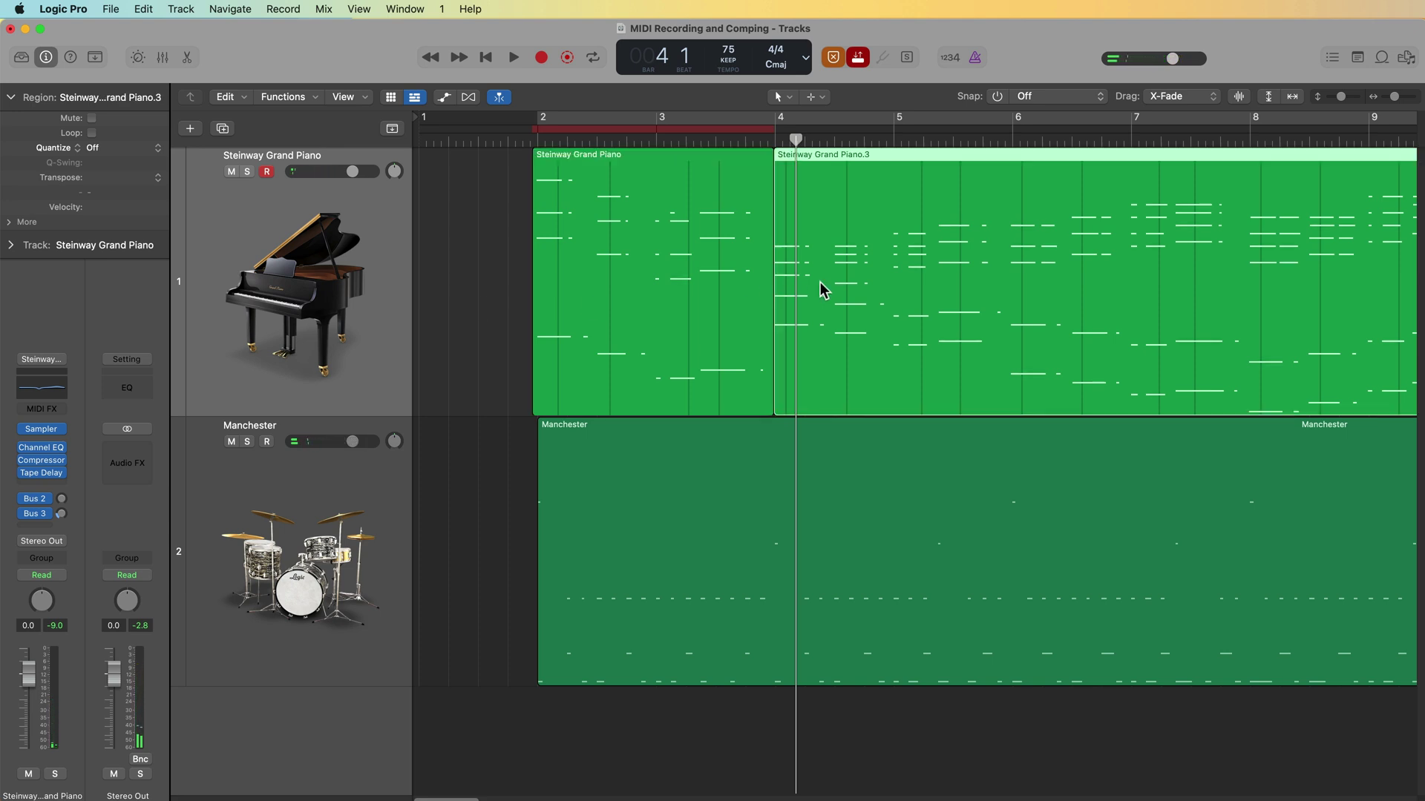
pyautogui.click(717, 307)
pyautogui.press('Right')
pyautogui.click(714, 307)
pyautogui.click(867, 288)
pyautogui.click(701, 301)
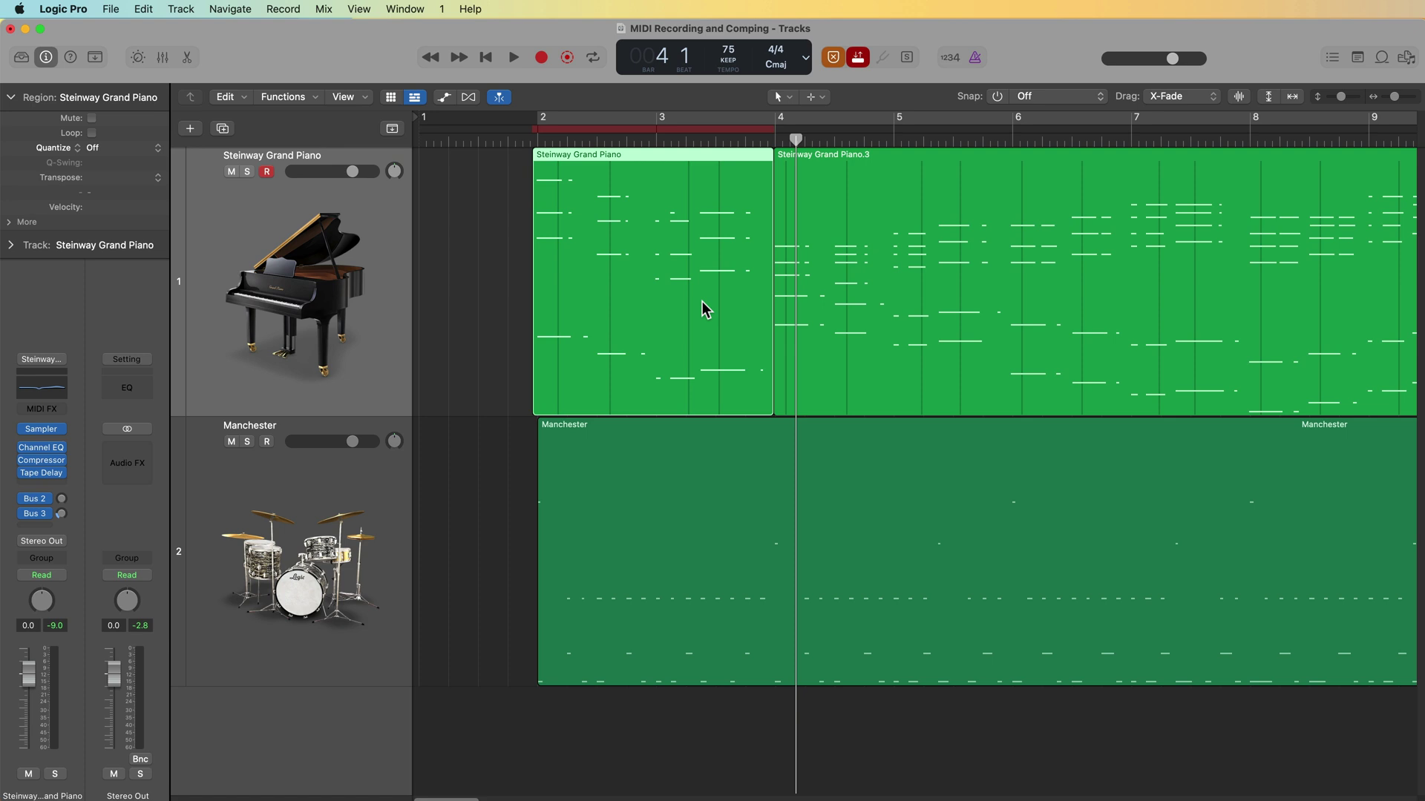
pyautogui.click(822, 305)
pyautogui.press('Left')
pyautogui.click(866, 292)
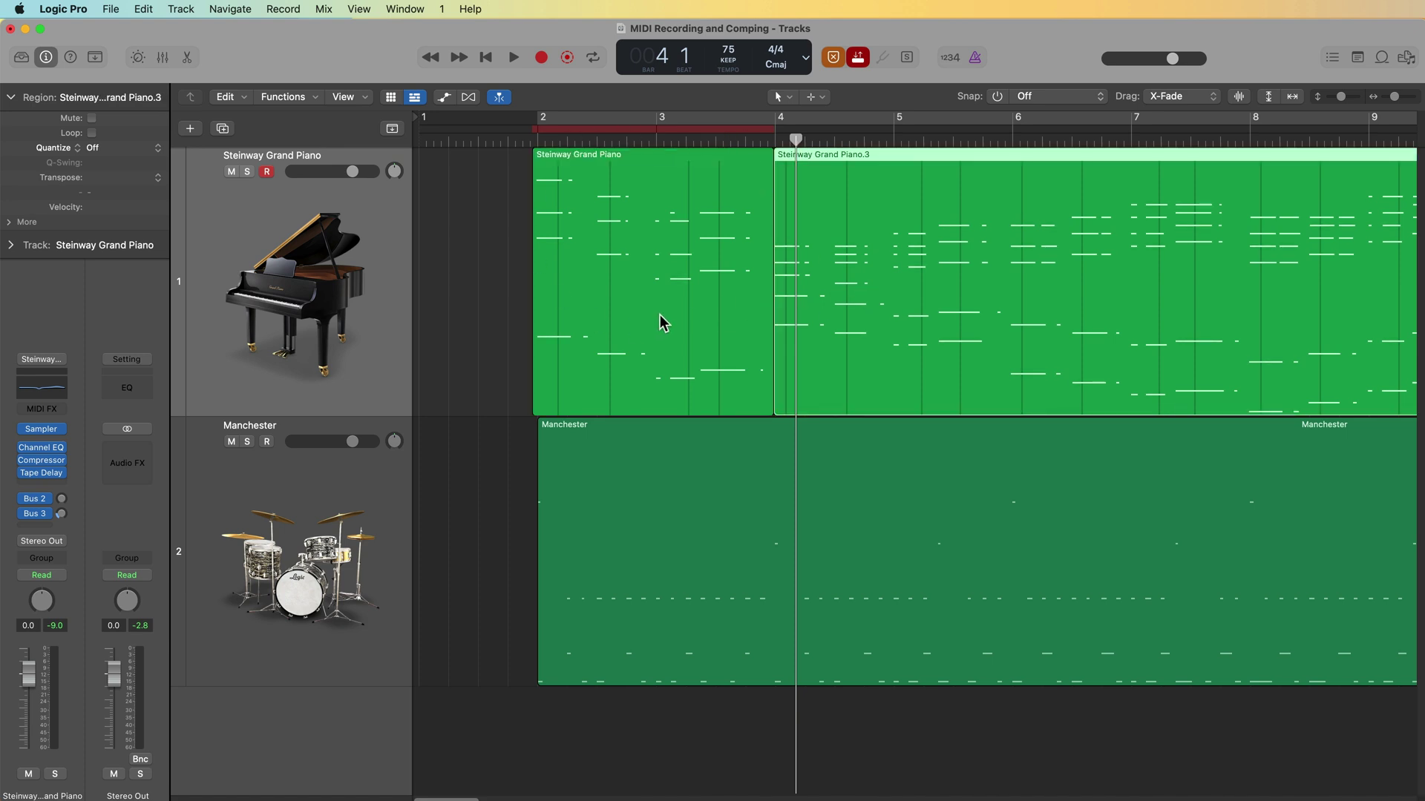
# Undo the punch-in take so Steinway Grand Piano.3 starts at bar 2 again
pyautogui.press('super+z')
pyautogui.press('Return')
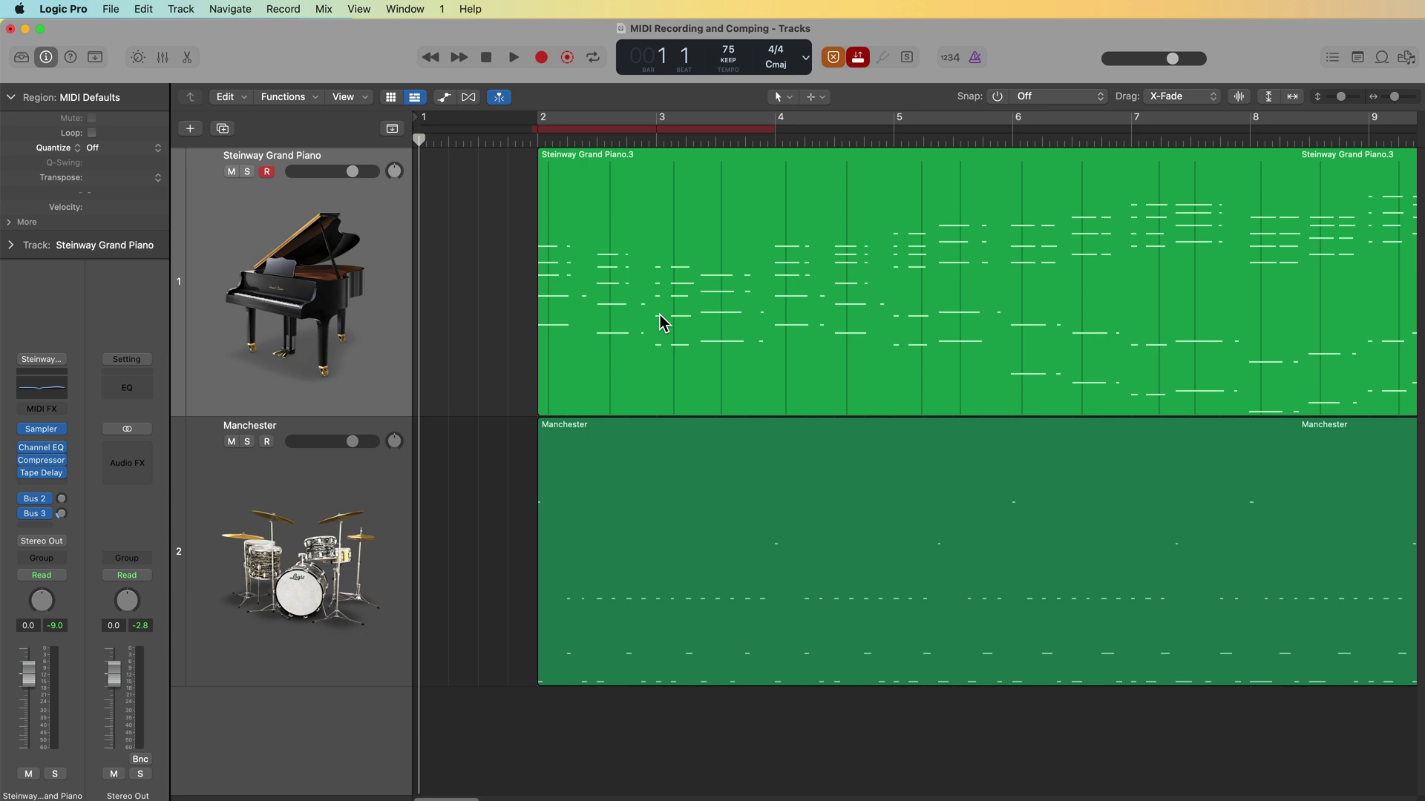
pyautogui.rightClick(836, 61)
# Set the MIDI replace mode to Region Erase and record a piano take over bars 2–4
pyautogui.click(920, 77)
pyautogui.press('r')
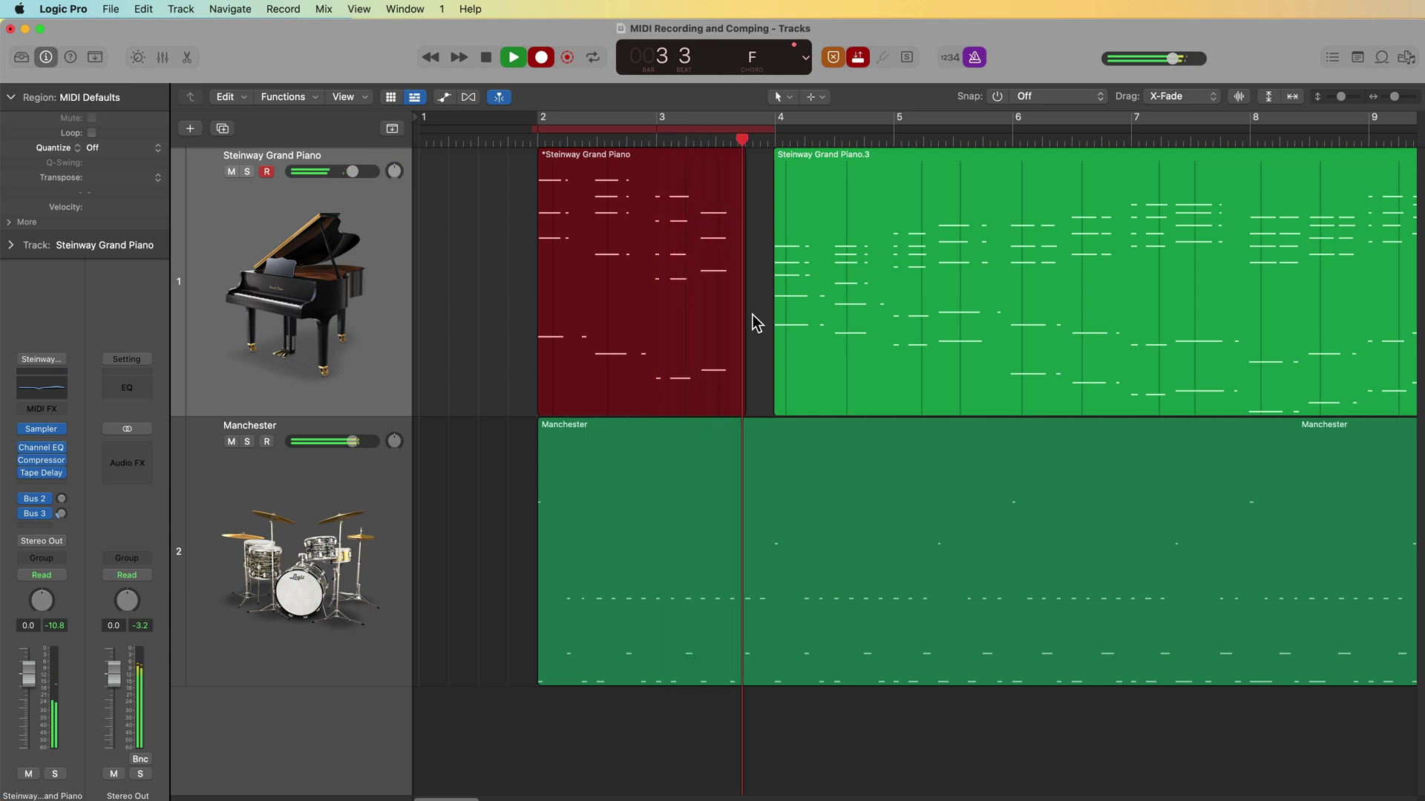
pyautogui.press('space')
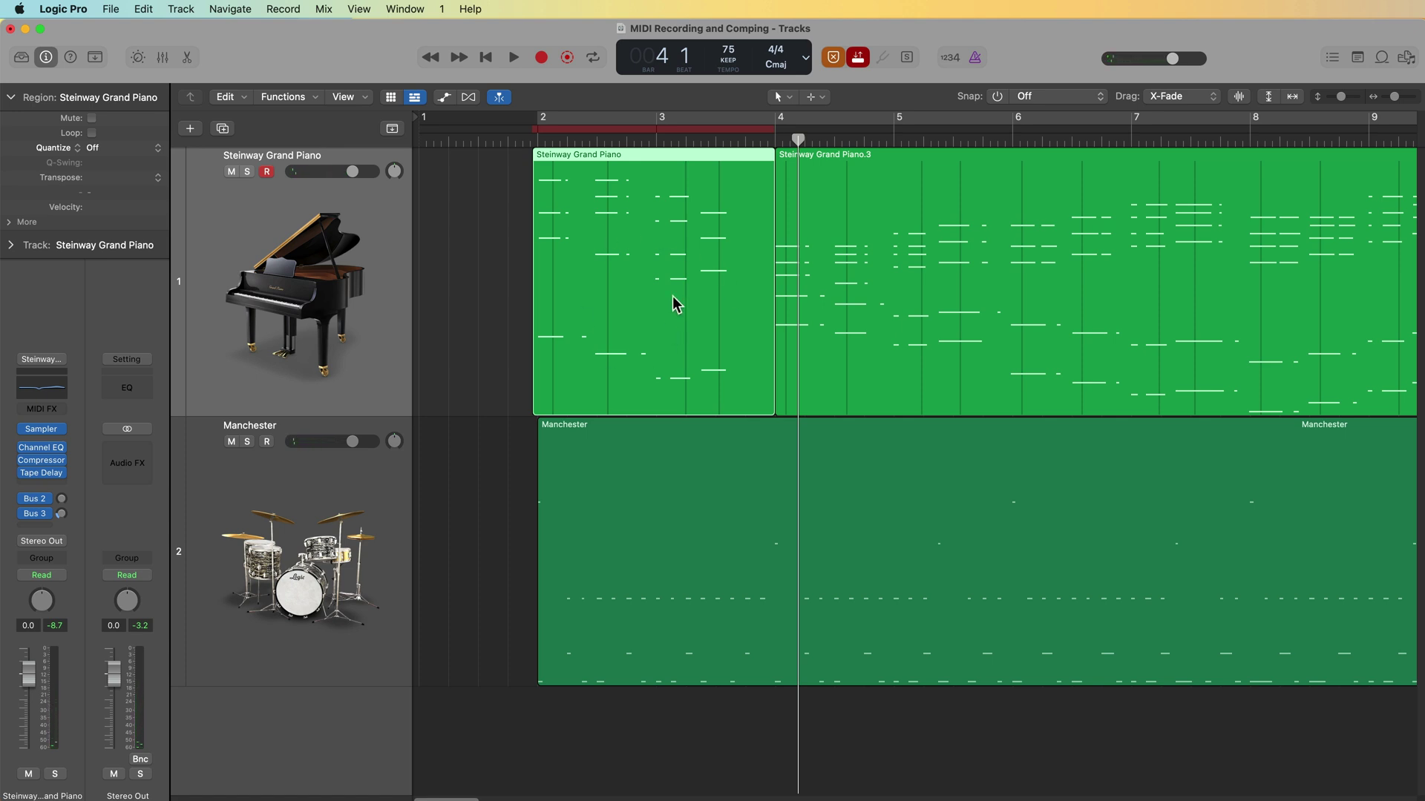
# Undo the Region Erase take and return the playhead to the project start
pyautogui.press('super+z')
pyautogui.press('Return')
pyautogui.rightClick(834, 58)
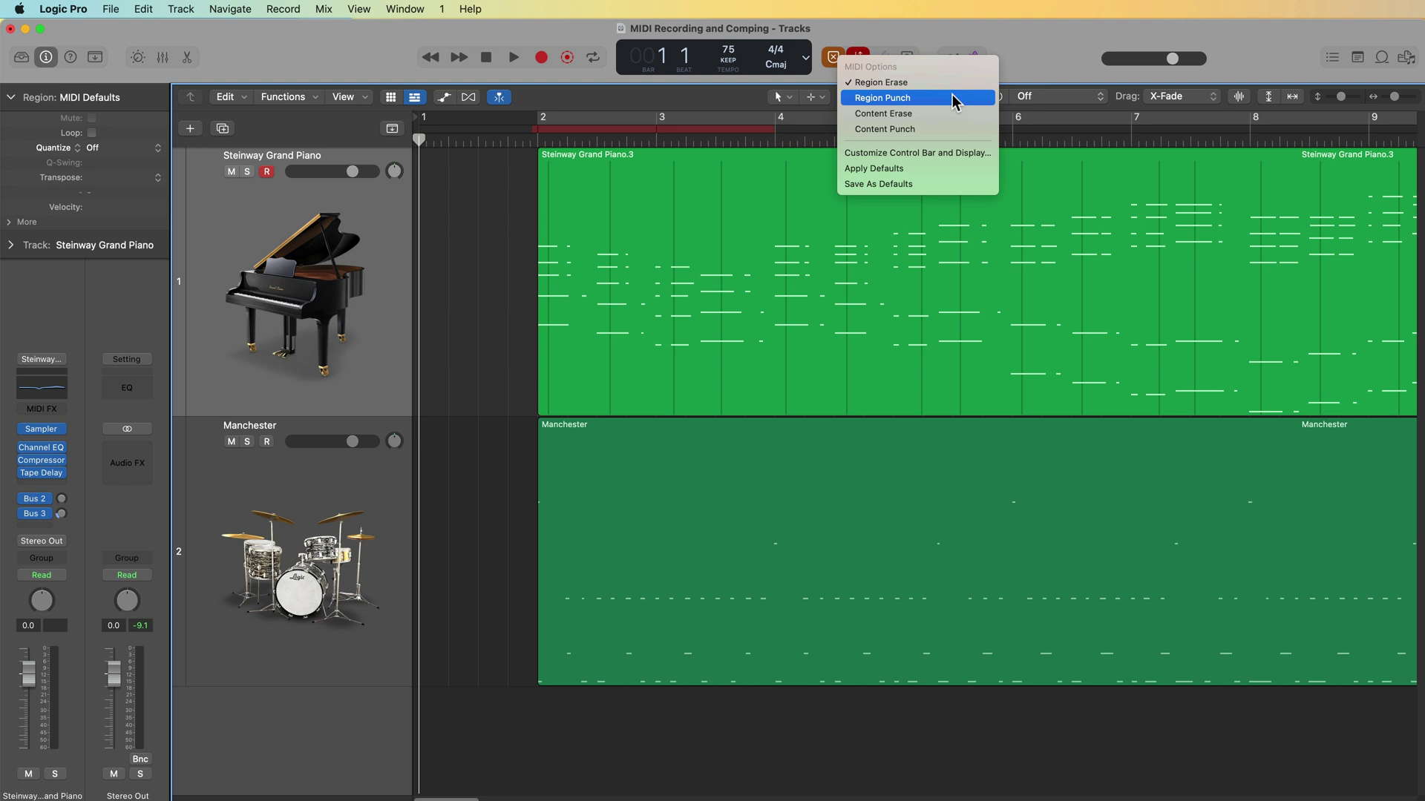
# Test Content Erase on the Steinway Grand Piano.3 region over bars 2–4, then undo the cleared notes
pyautogui.click(947, 110)
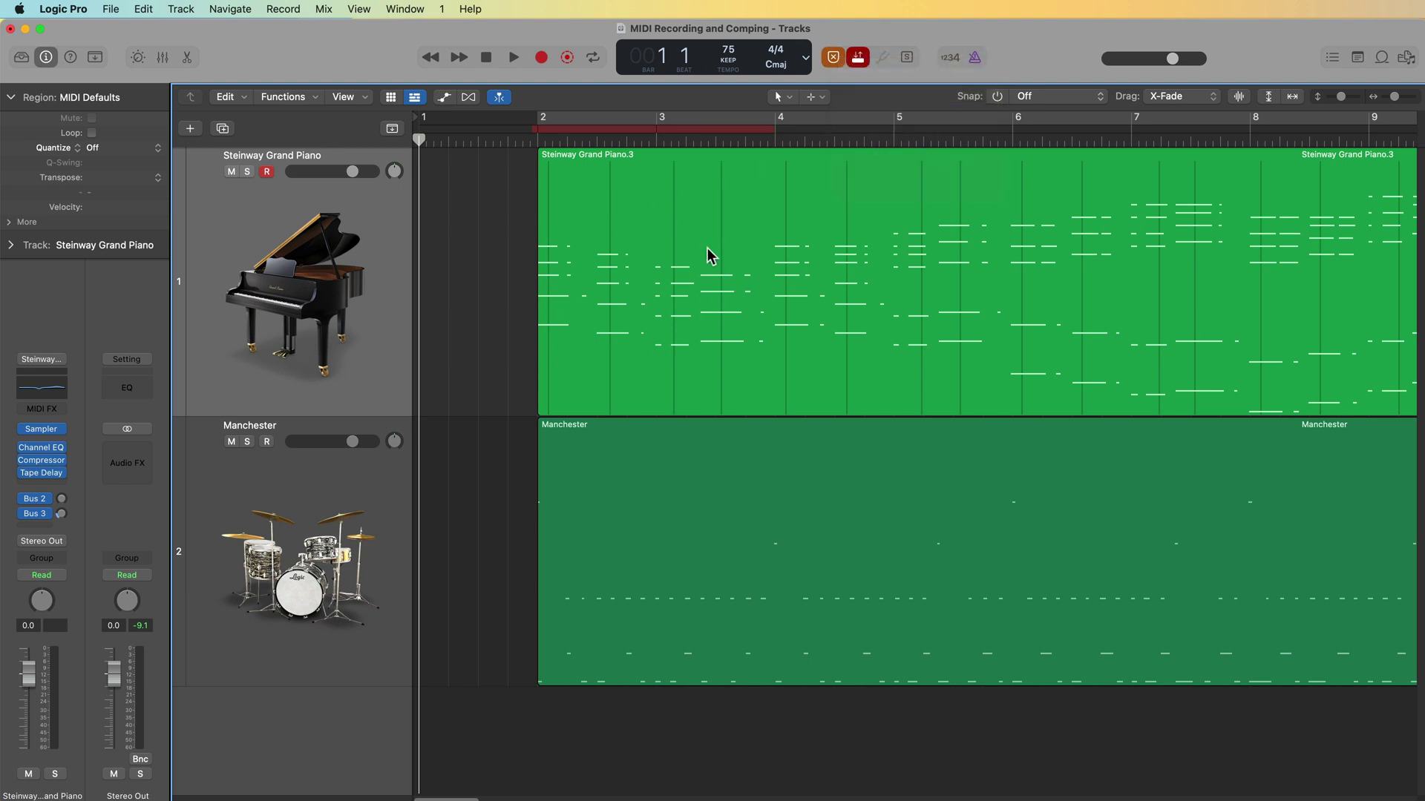
pyautogui.click(349, 278)
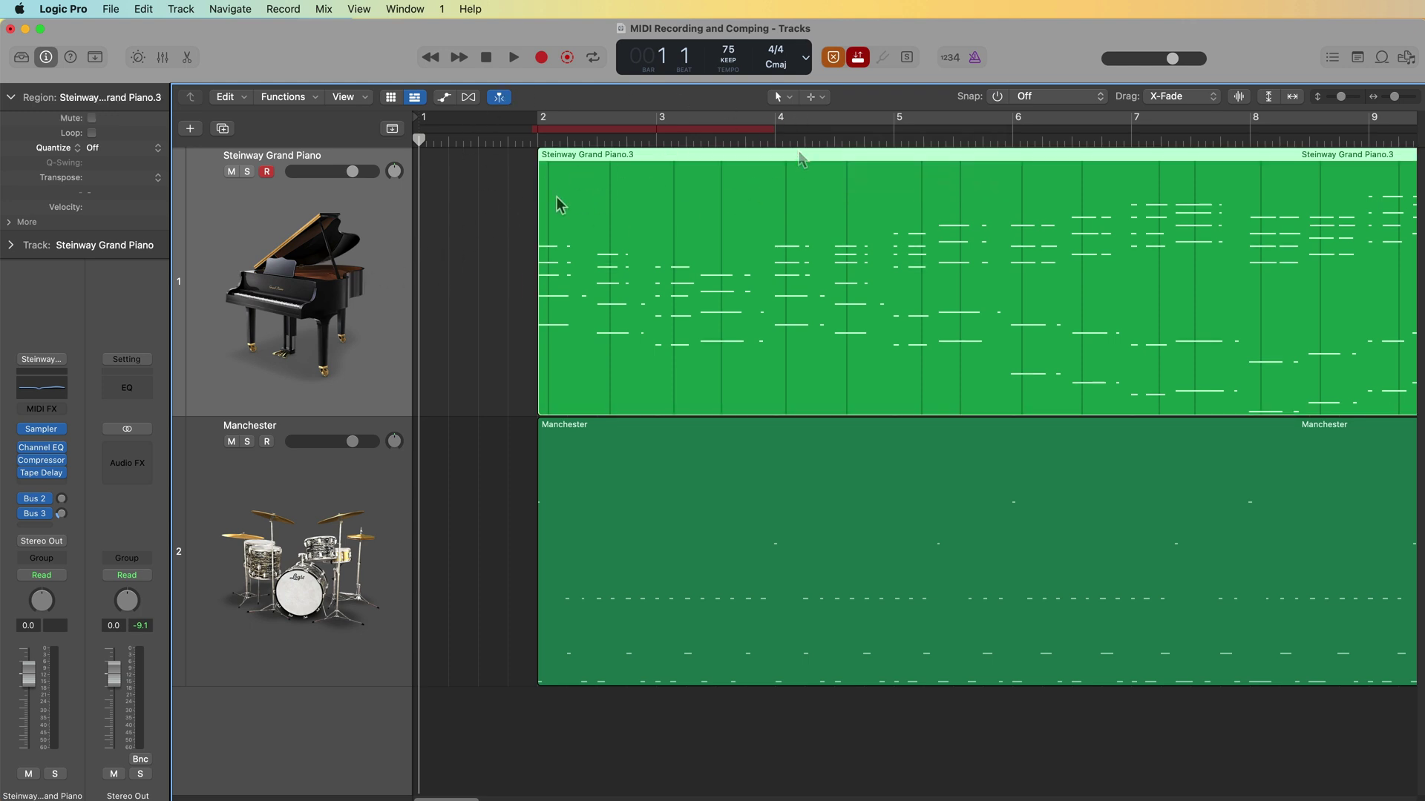
pyautogui.press('r')
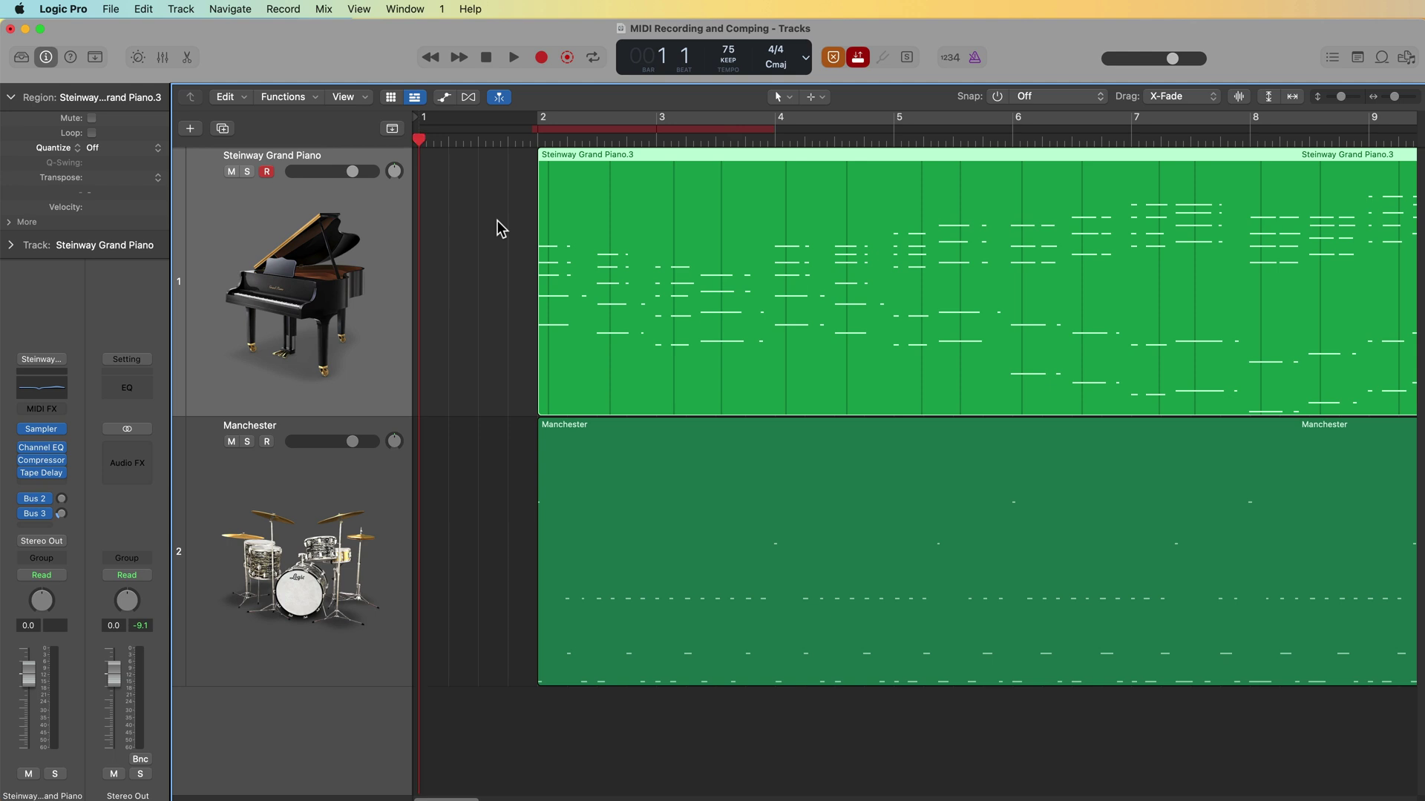
pyautogui.press('space')
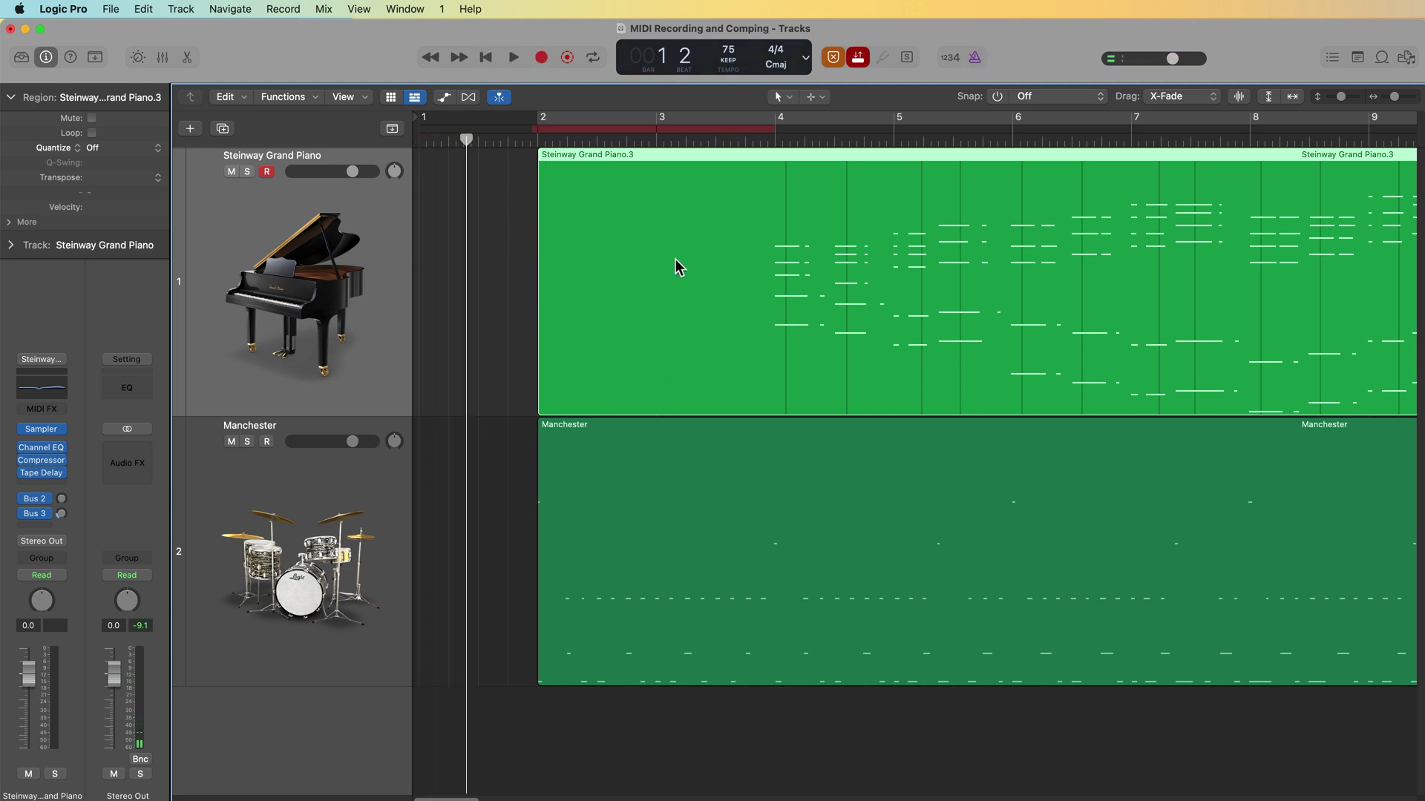
pyautogui.press('super+z')
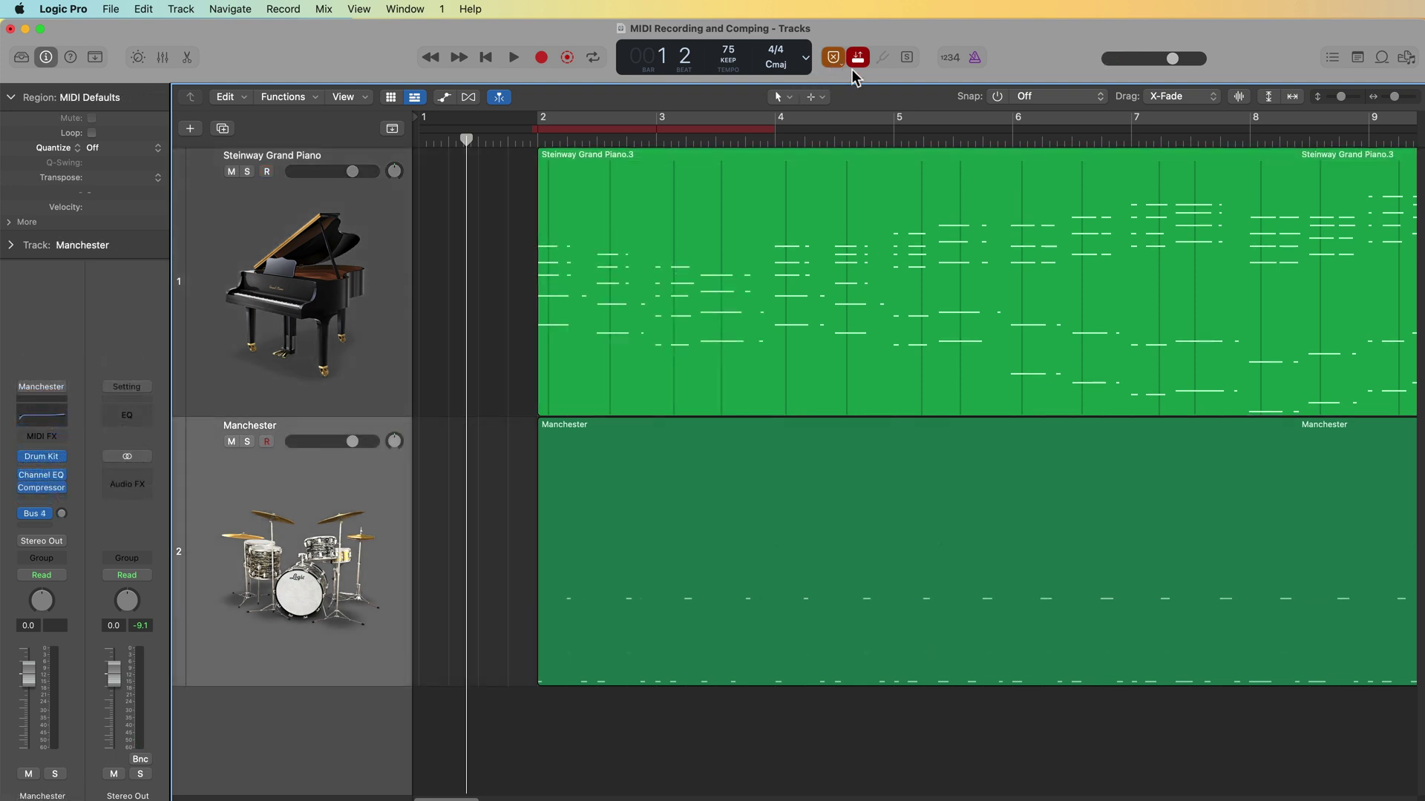
pyautogui.rightClick(833, 58)
# Switch the MIDI replace mode to Content Punch, then back to Region Erase
pyautogui.click(904, 131)
pyautogui.rightClick(832, 59)
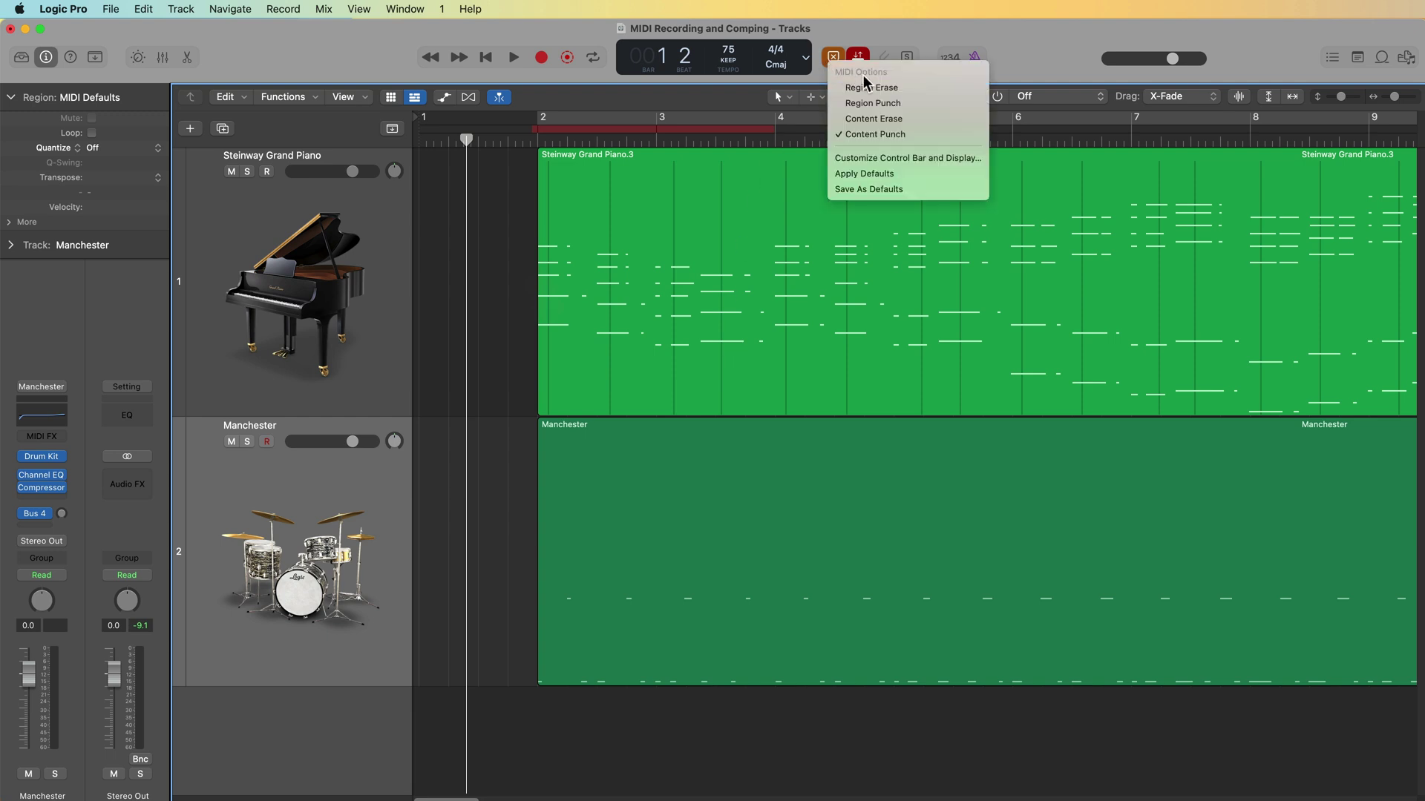
pyautogui.click(870, 88)
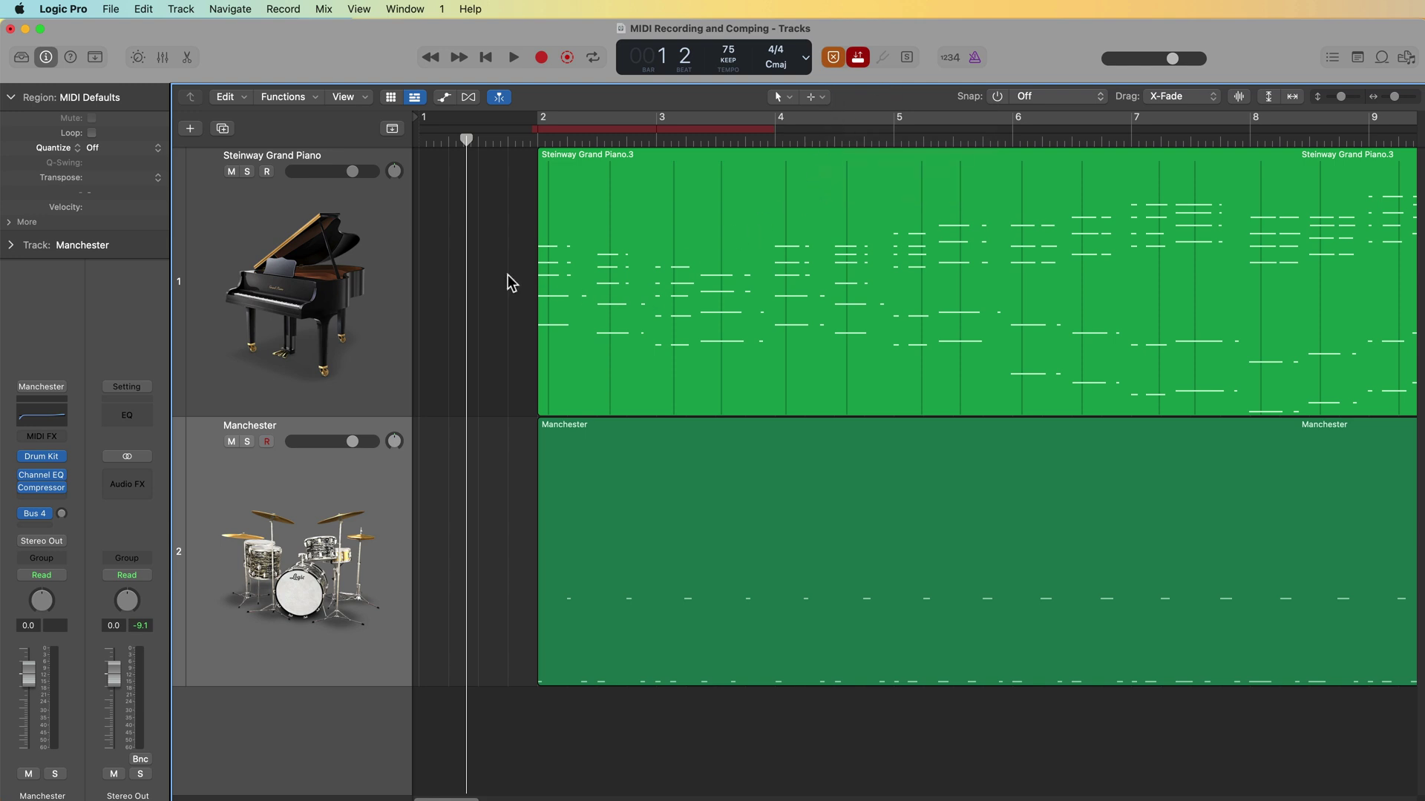
# Return to the project start, select the Steinway Grand Piano track and disarm the Manchester drums
pyautogui.press('Return')
pyautogui.click(265, 213)
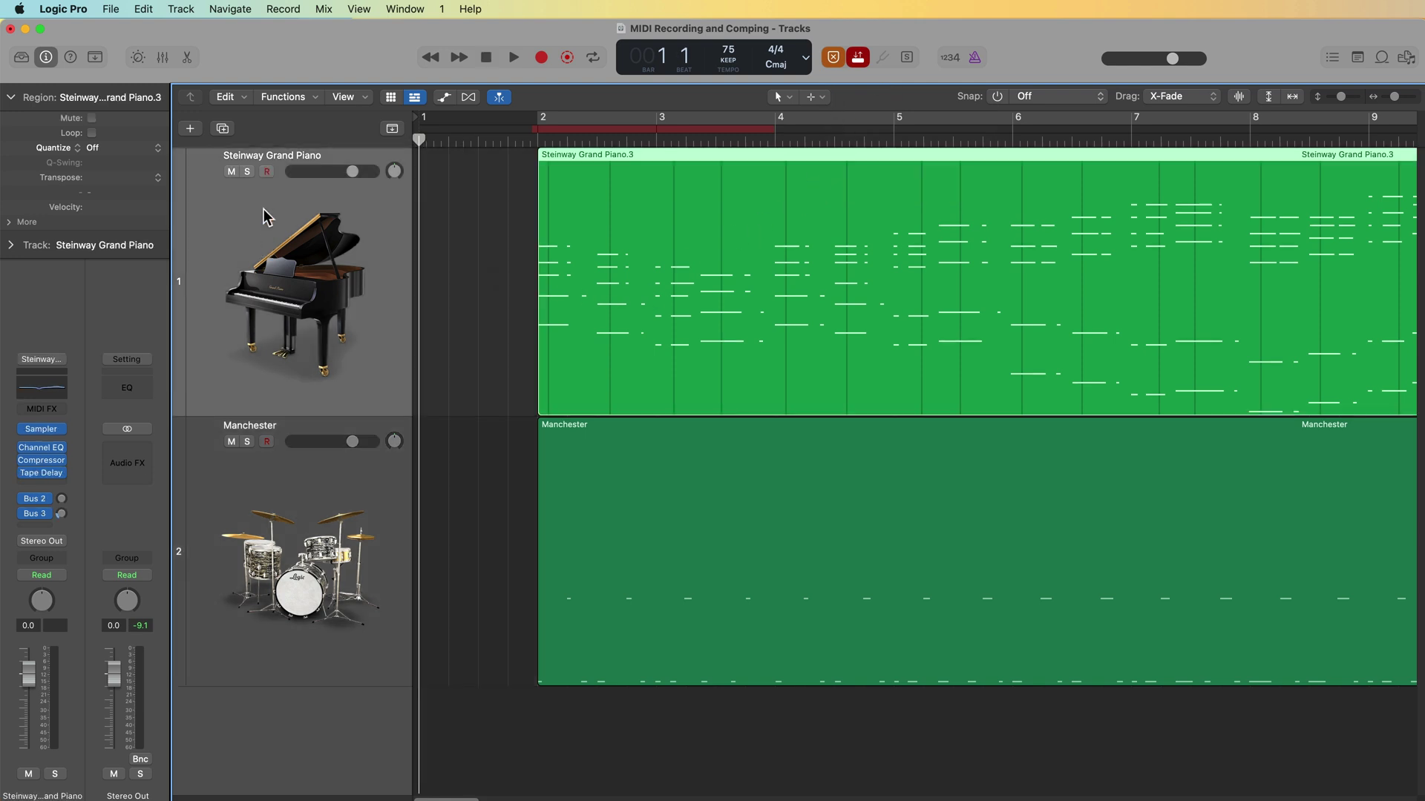
pyautogui.click(267, 441)
pyautogui.press('super+z')
# Record a new piano part over bars 2–4 through the autopunch range
pyautogui.press('space')
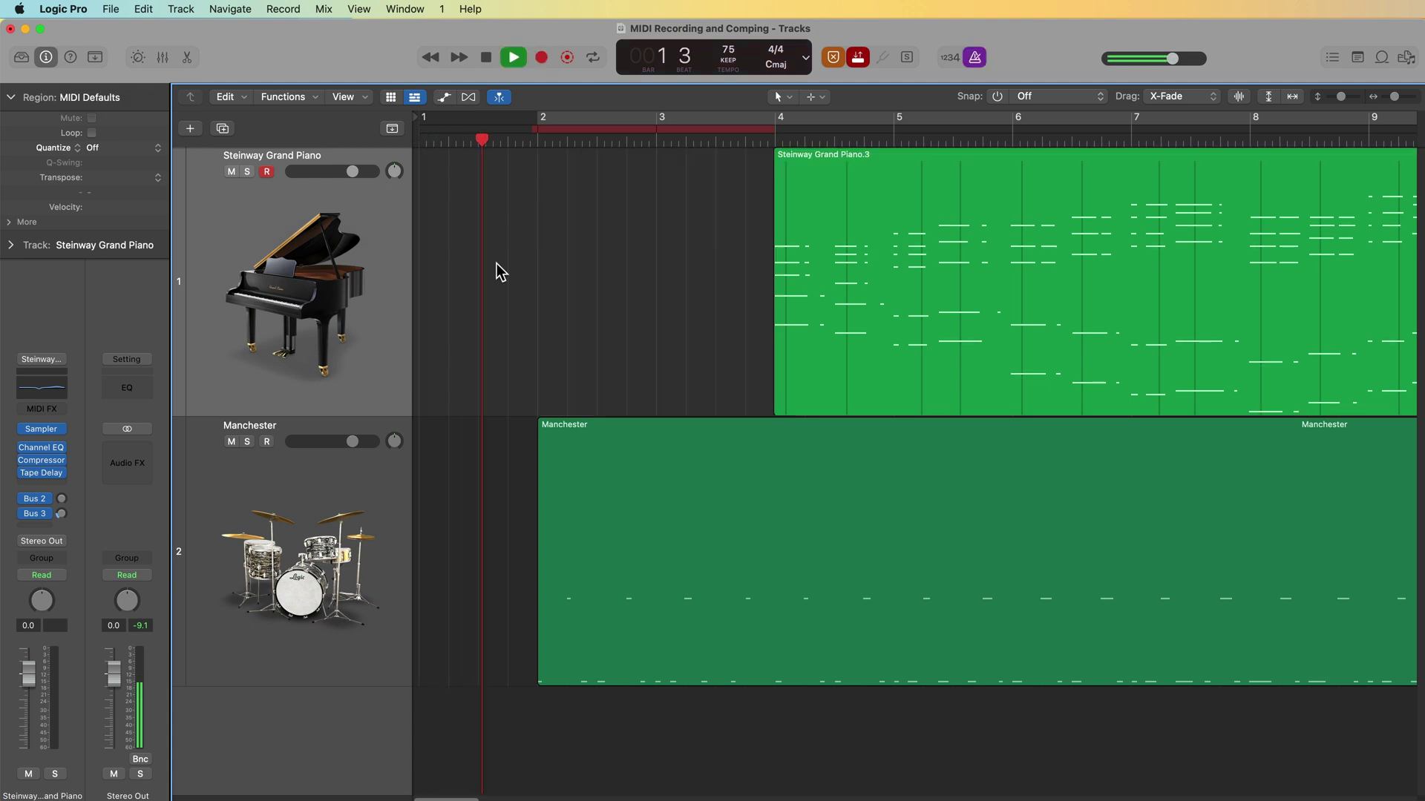
pyautogui.press('r')
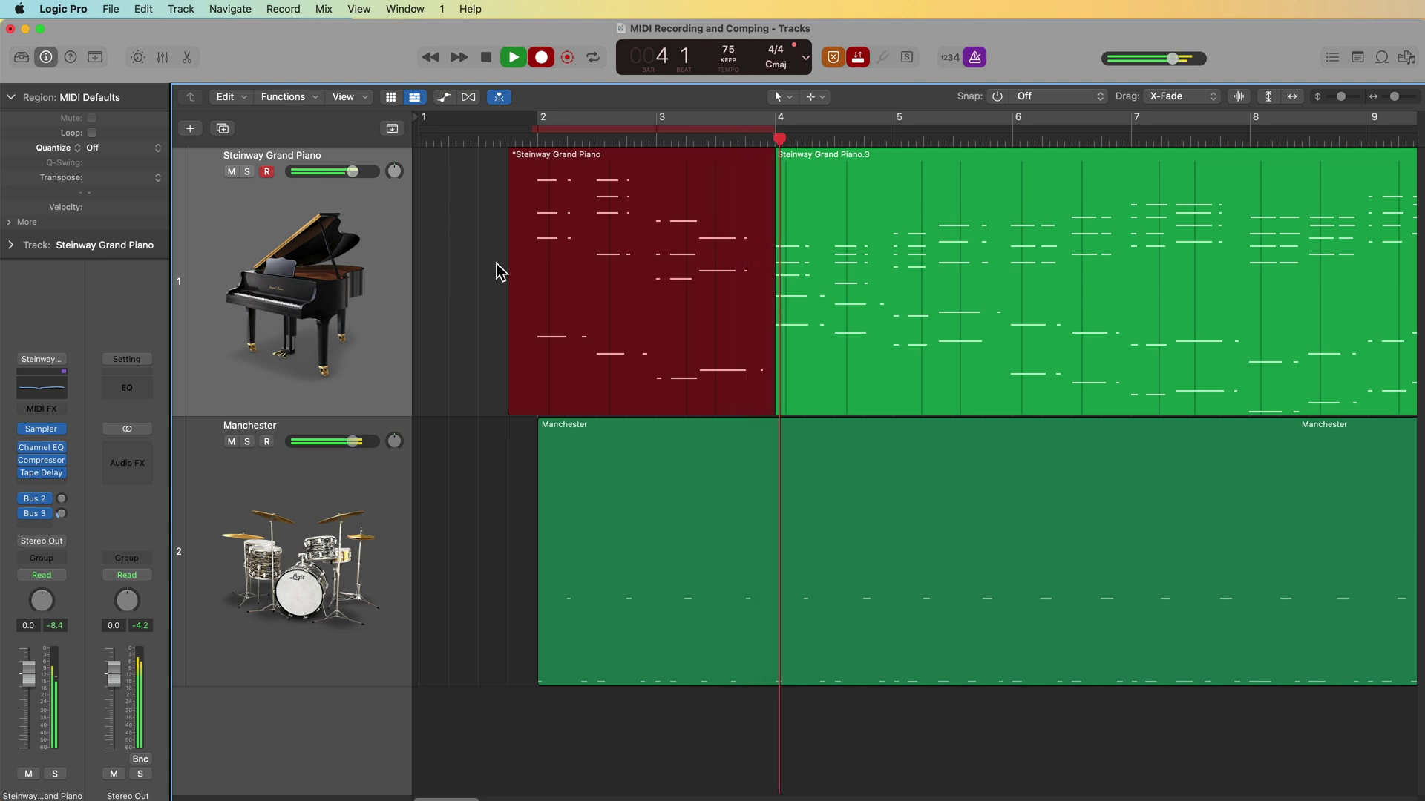
pyautogui.press('space')
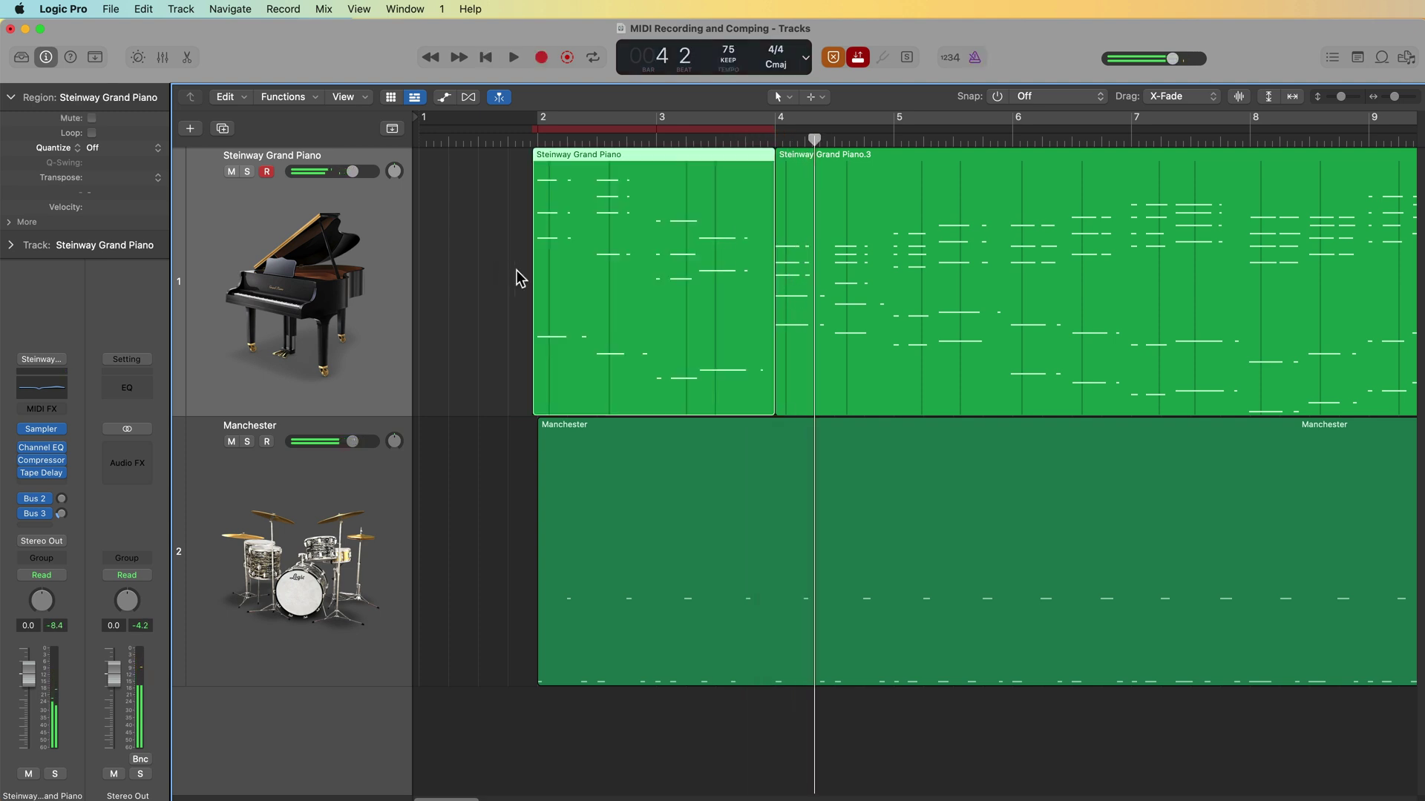
# Join the new take with the following piano region, turn off autopunch, and return to the start
pyautogui.keyDown('shift'); pyautogui.click(892, 286); pyautogui.keyUp('shift')
pyautogui.press('super+j')
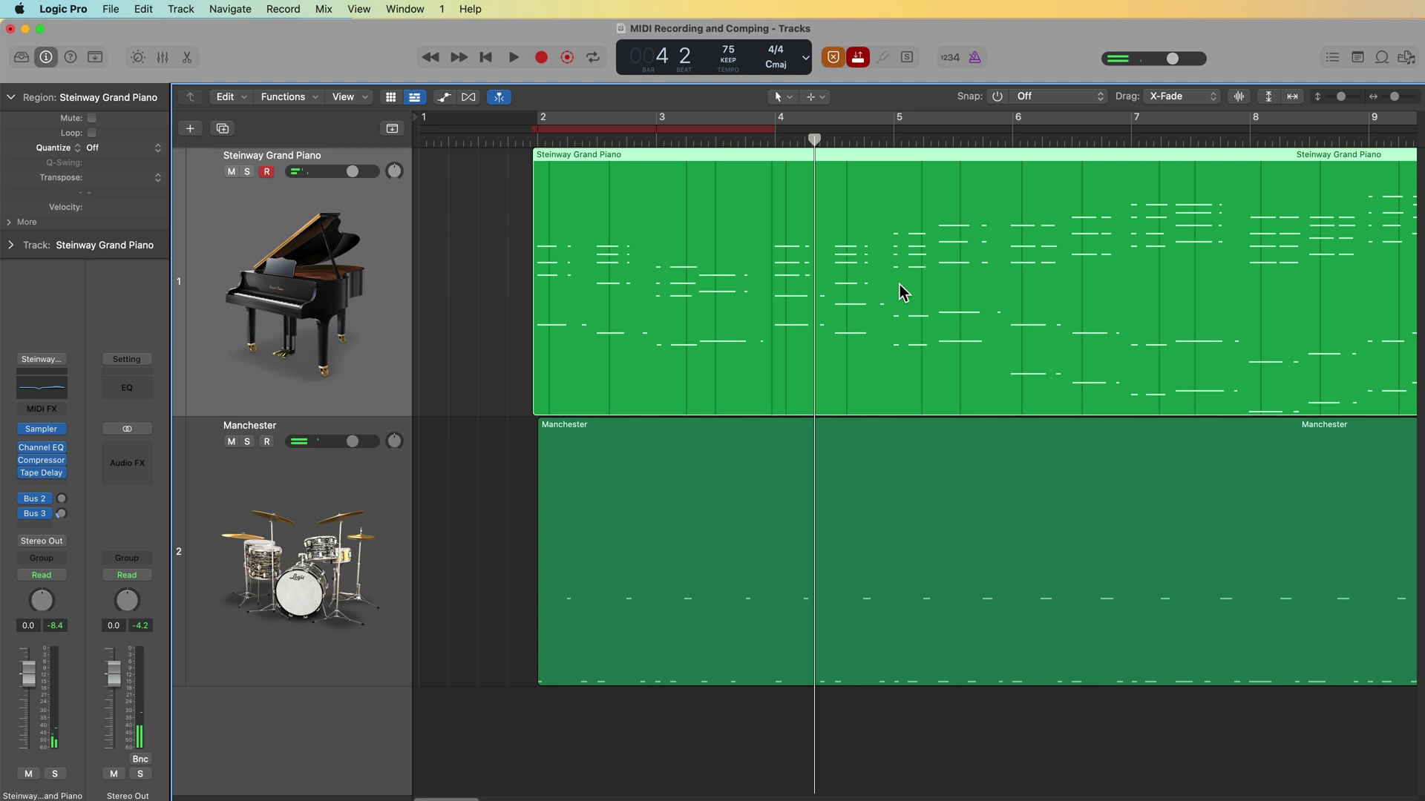
pyautogui.click(861, 57)
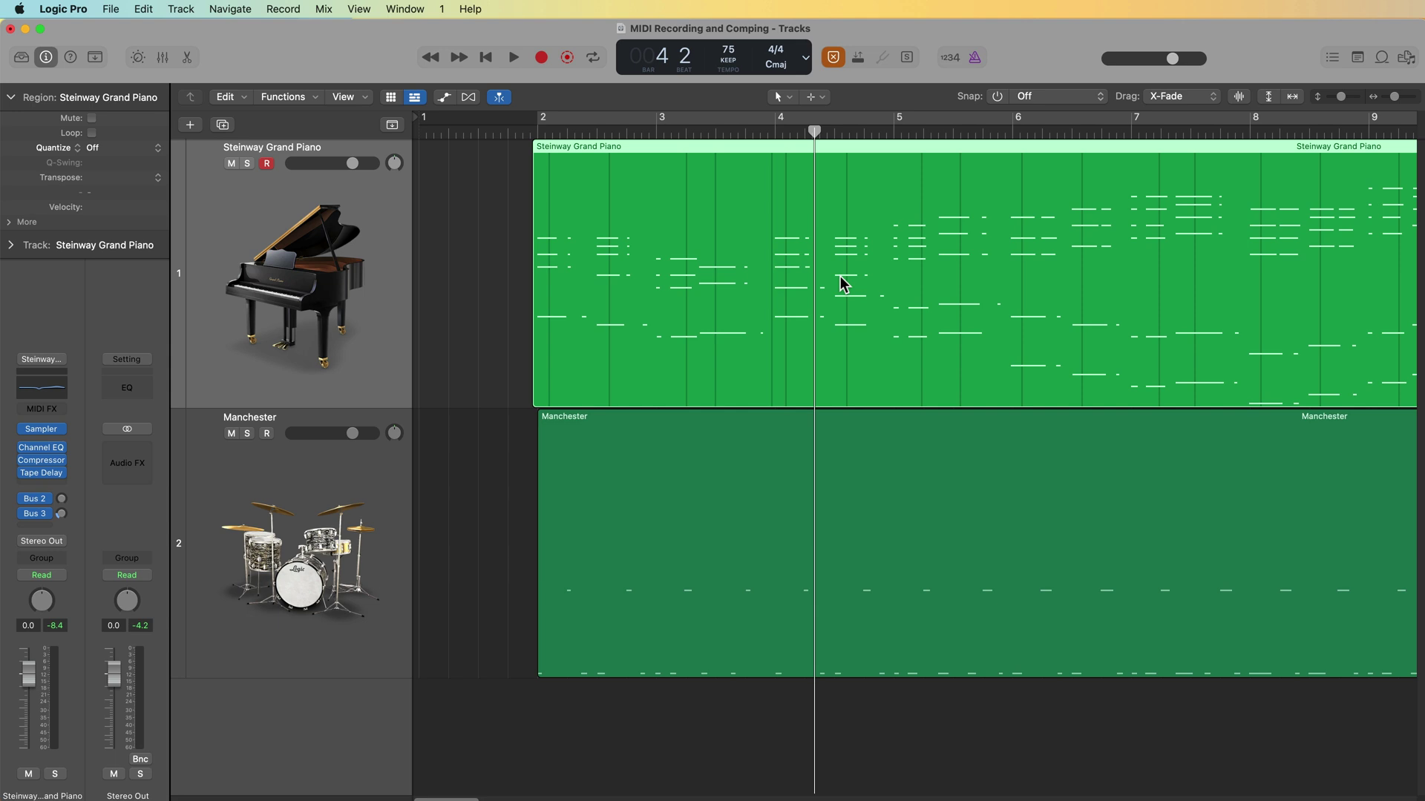
pyautogui.click(478, 248)
pyautogui.press('Return')
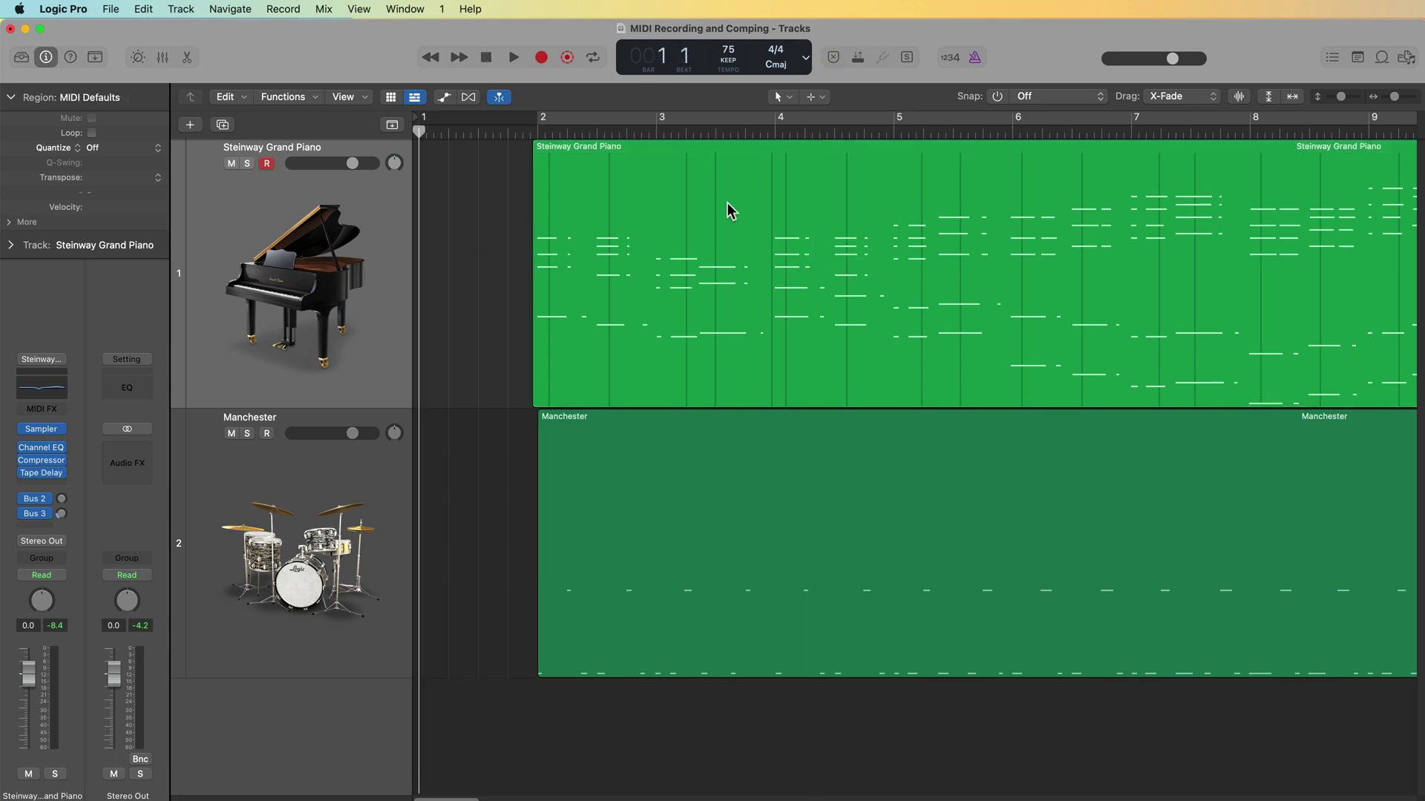
pyautogui.rightClick(834, 59)
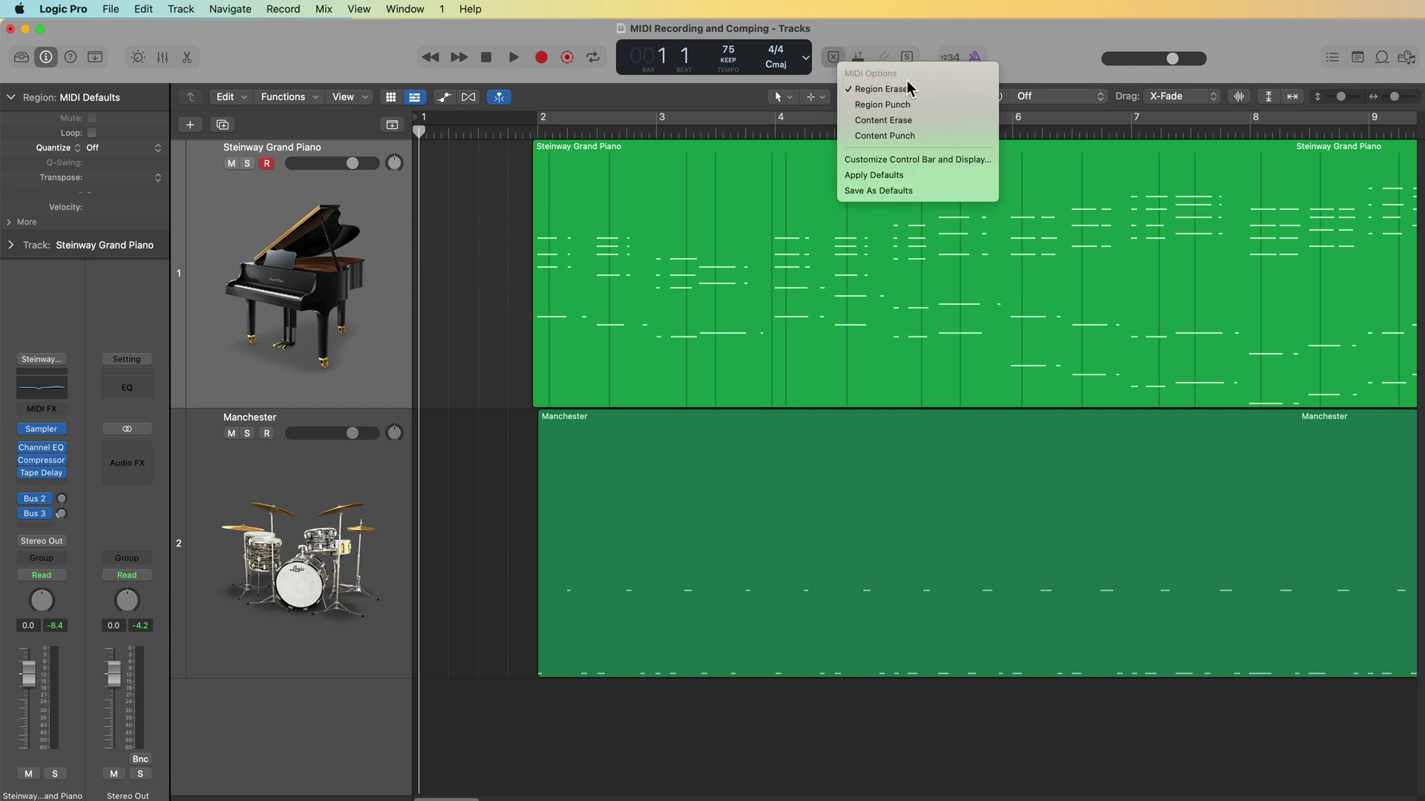
pyautogui.click(909, 89)
pyautogui.click(80, 10)
pyautogui.moveTo(89, 56)
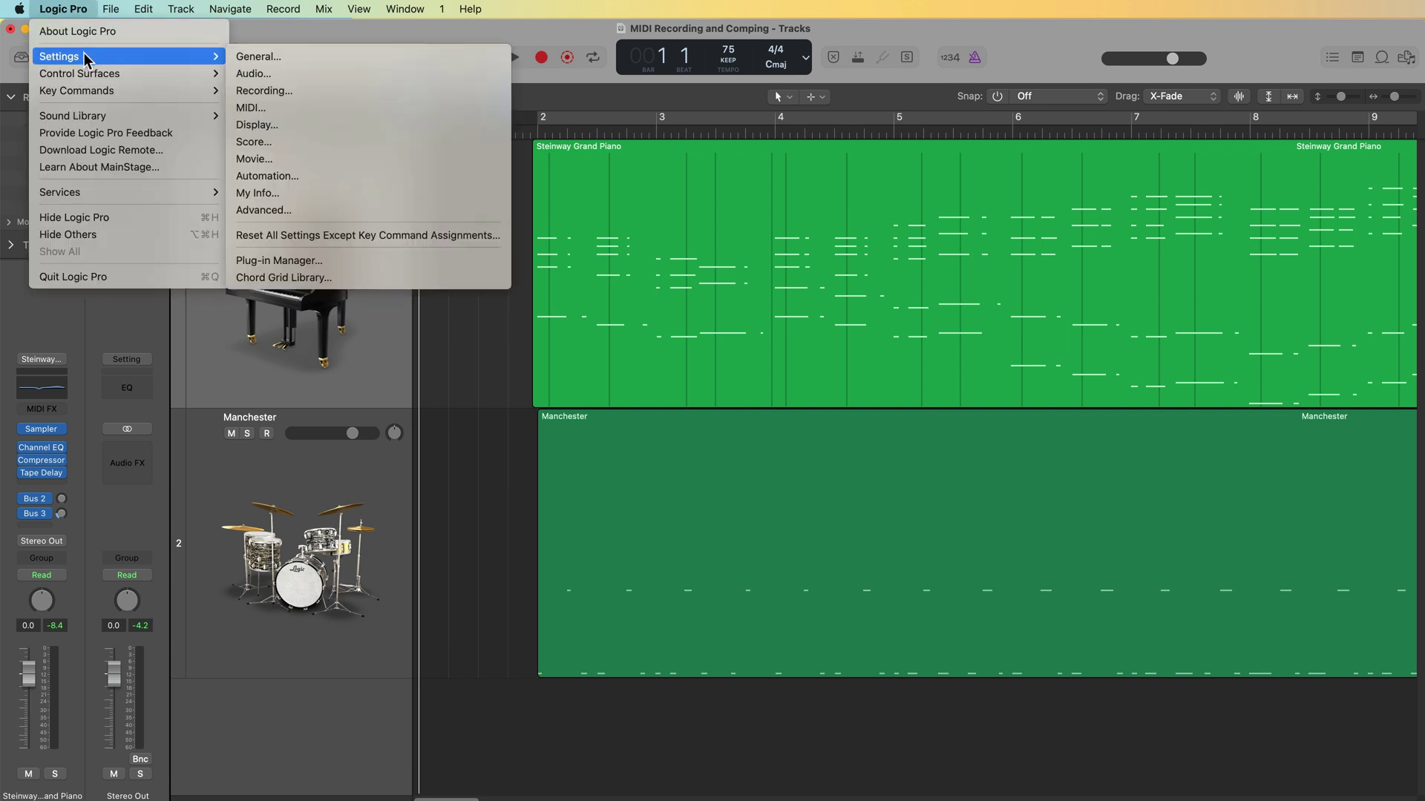
pyautogui.click(315, 87)
pyautogui.click(564, 463)
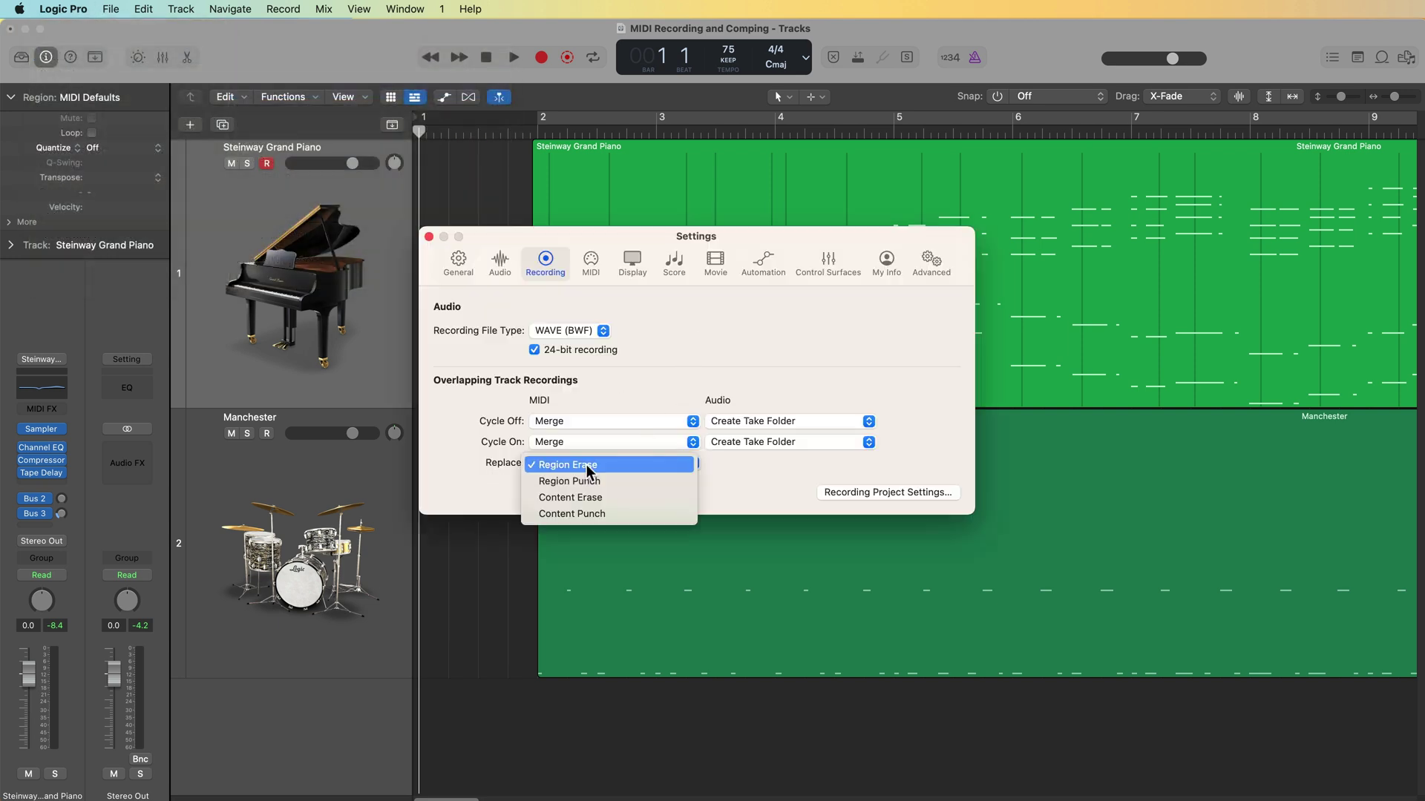
pyautogui.click(638, 465)
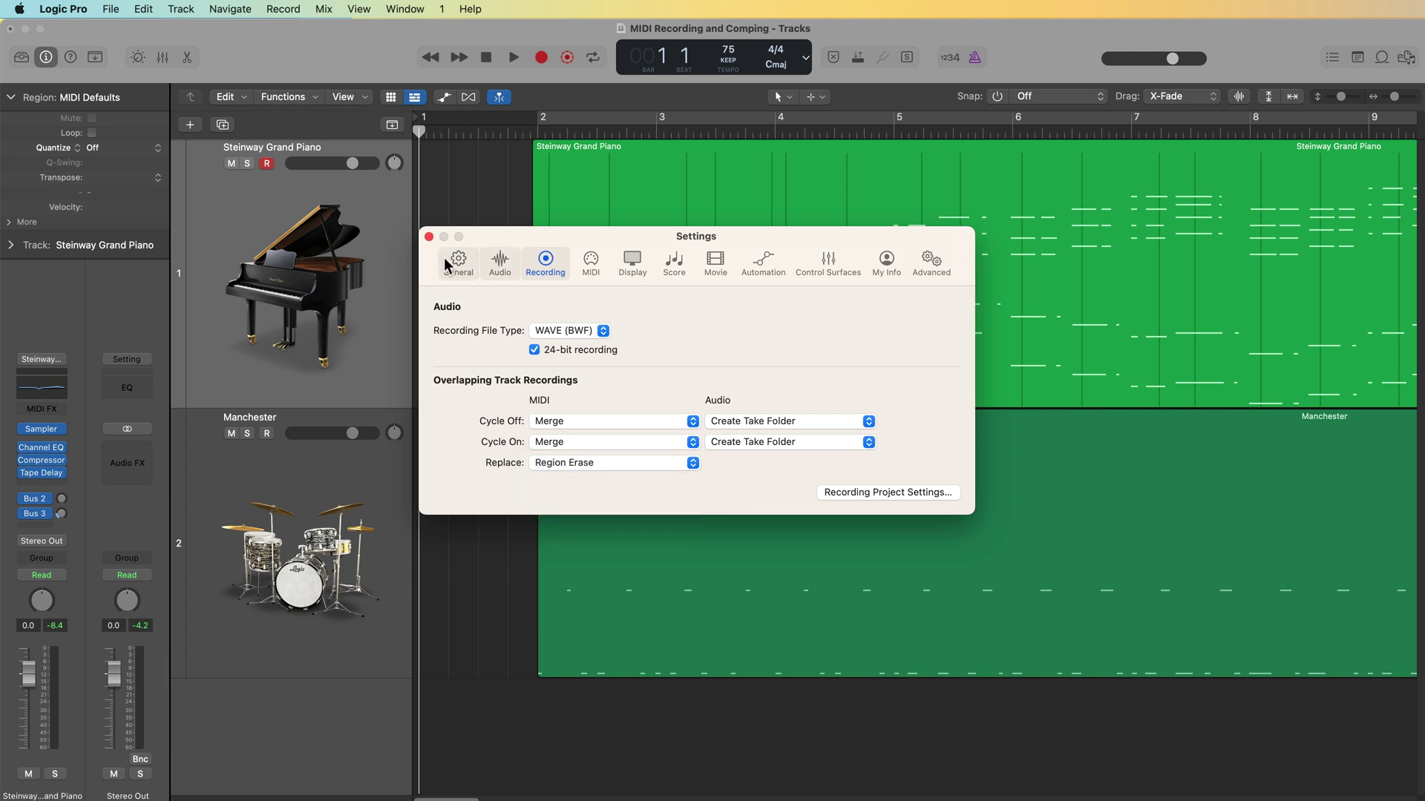
pyautogui.click(429, 236)
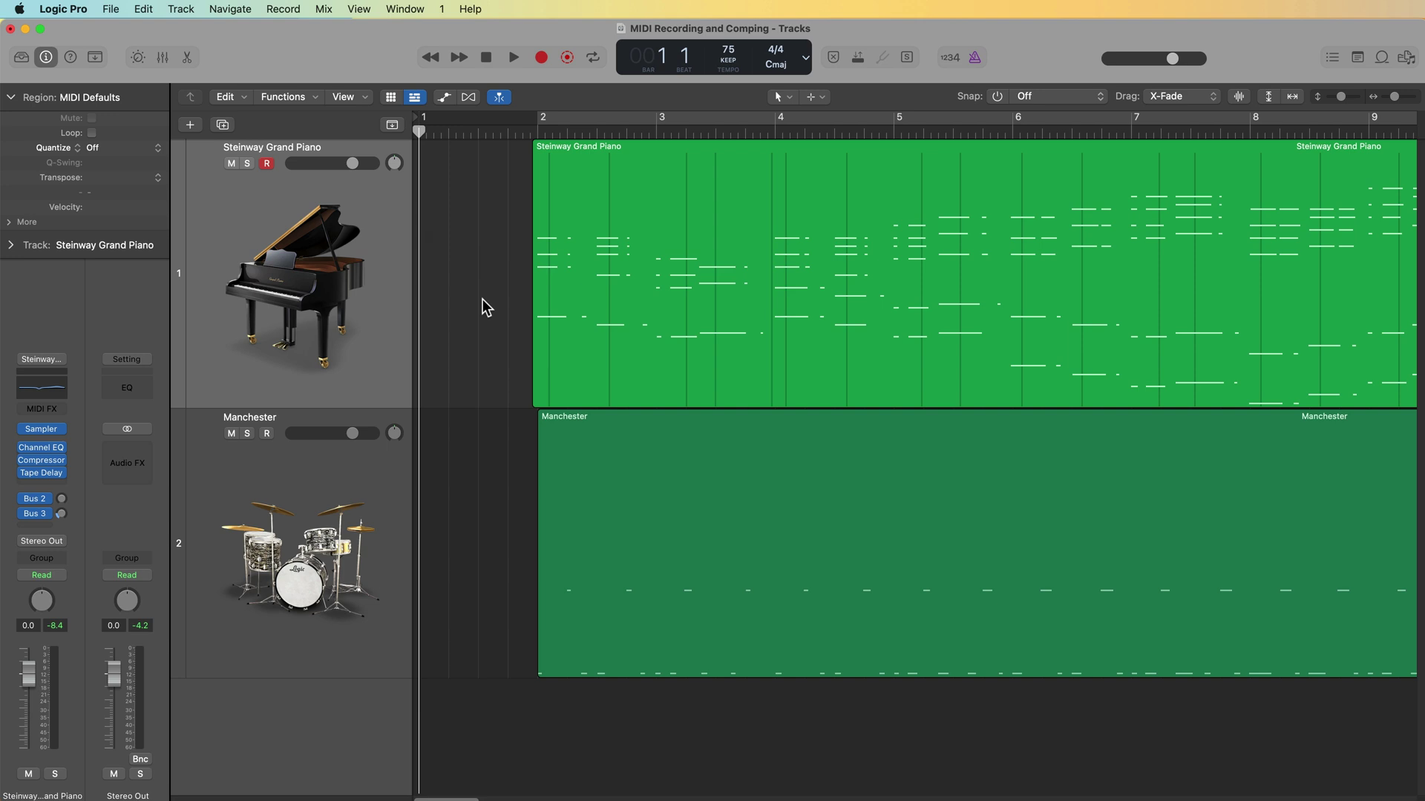